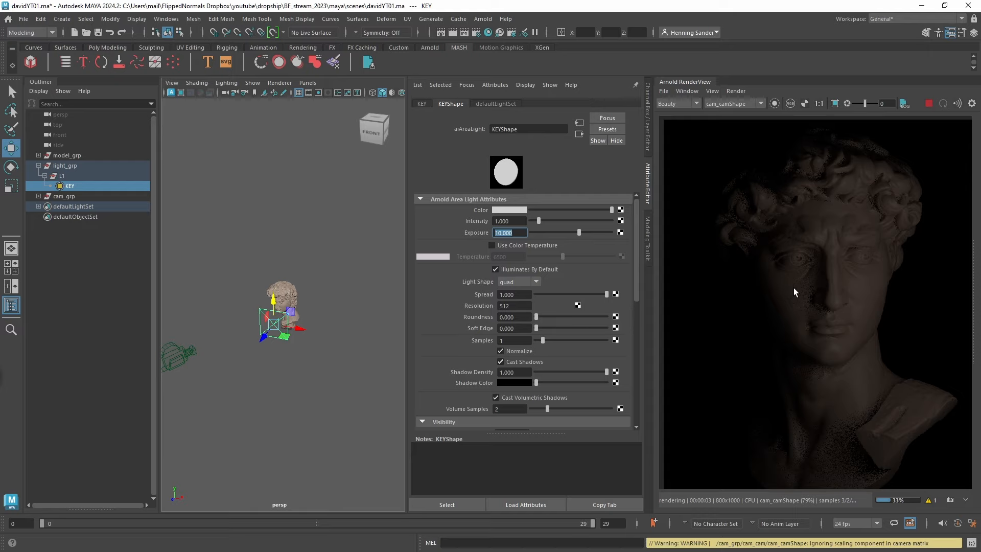
- Raise the KEY area light to the level of the bust's head and tilt it toward the face
scroll(794, 289, "down", 1)
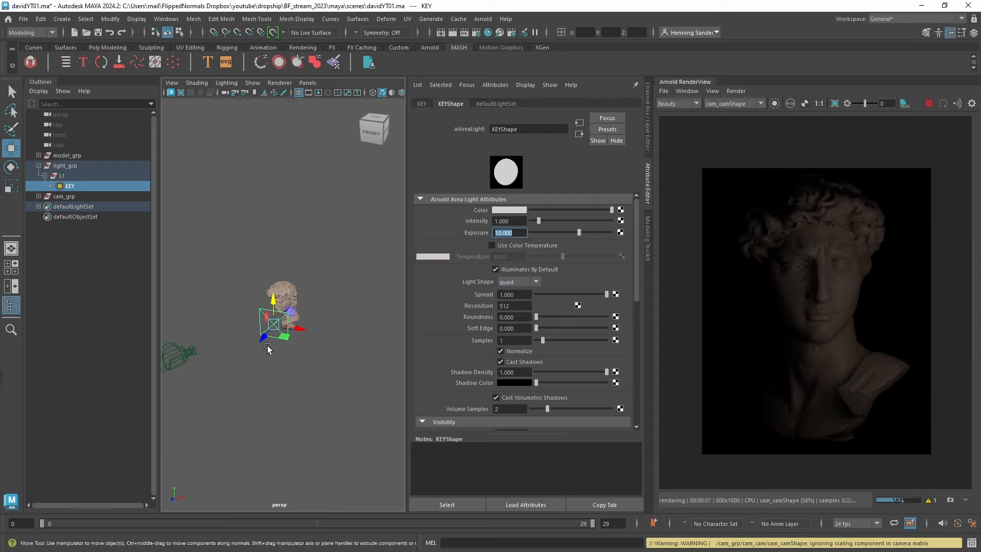
right_click_drag(283, 363, 318, 396, "alt")
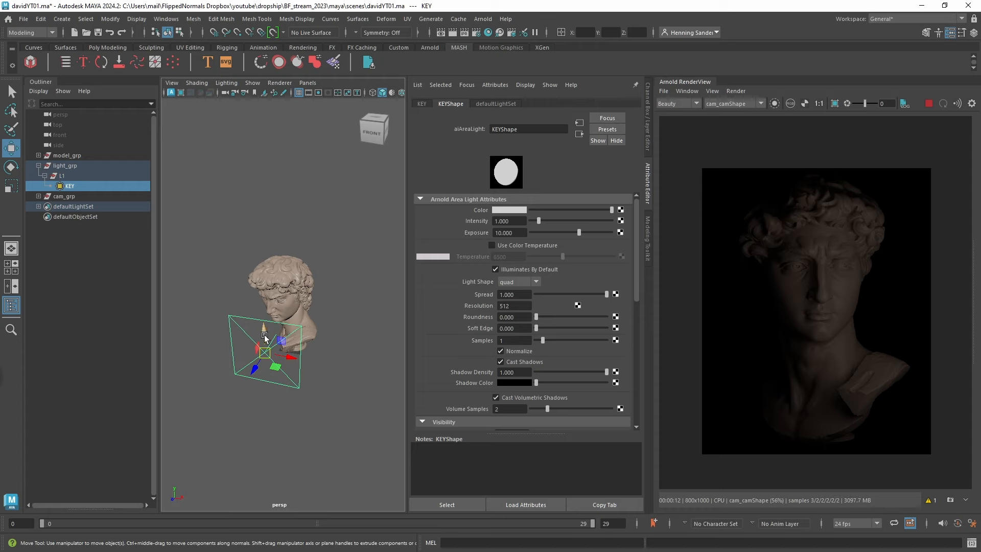
left_click_drag(266, 327, 252, 241)
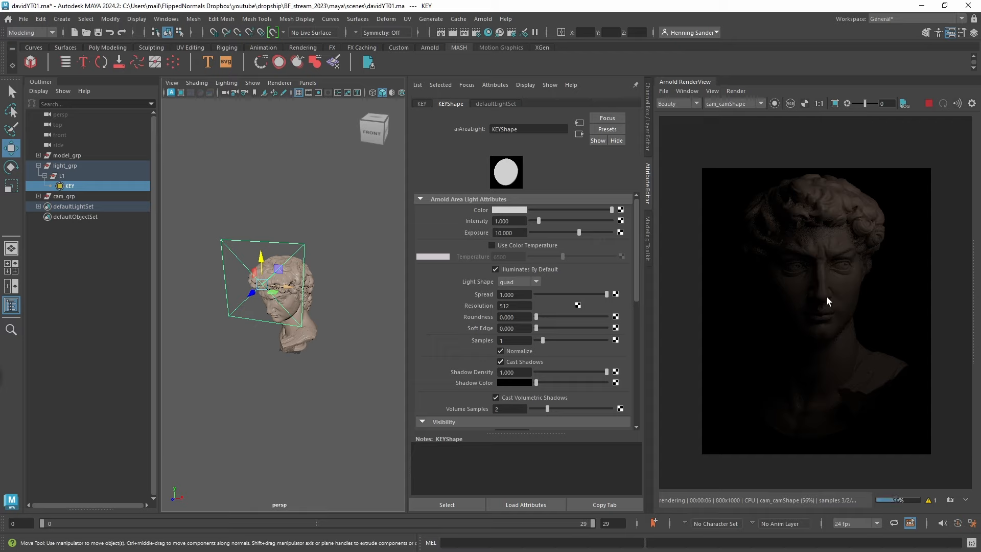
key("e")
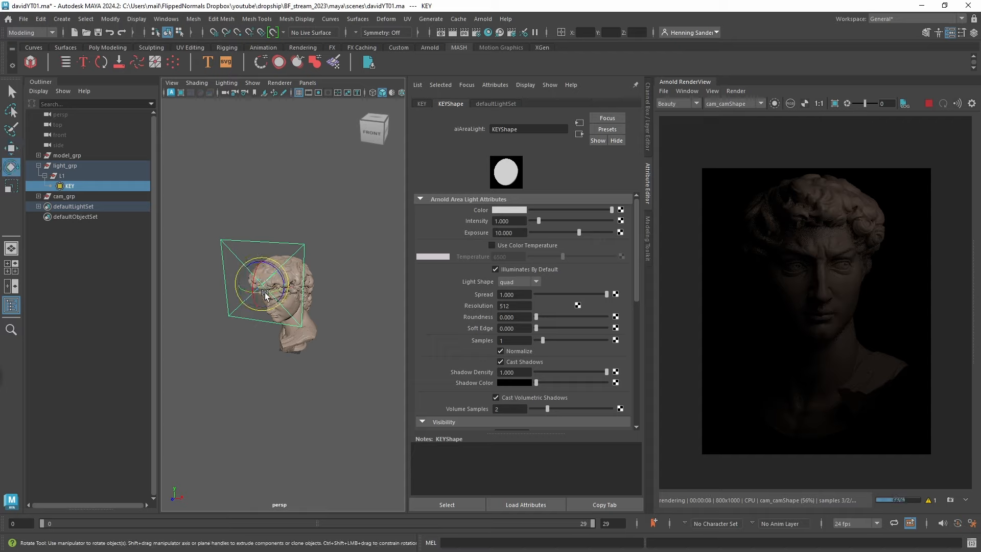
left_click_drag(255, 269, 220, 292)
- Scale the KEY light down to about 14.8 and refine its position and rotation in front of the bust
key("r")
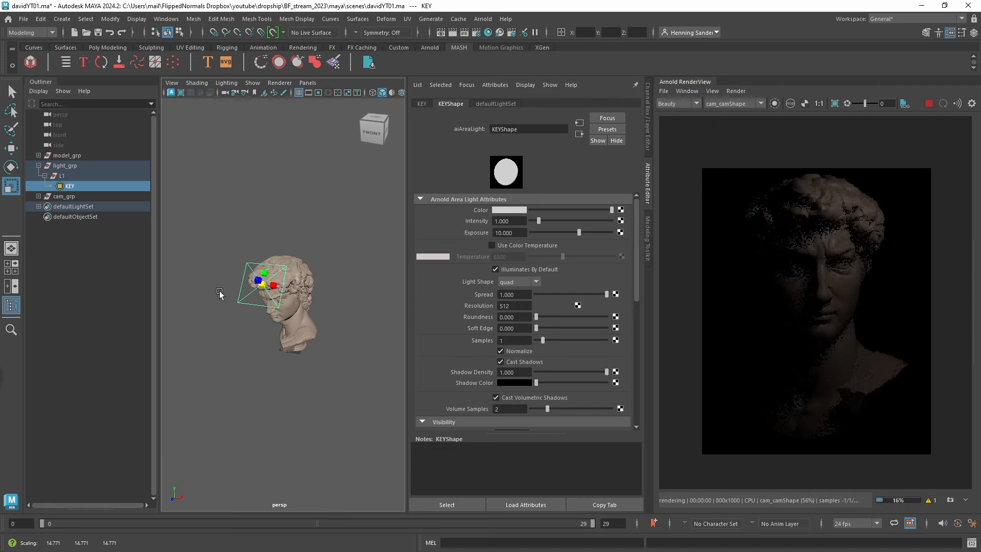
left_click_drag(281, 320, 272, 353, "alt")
key("w")
key("e")
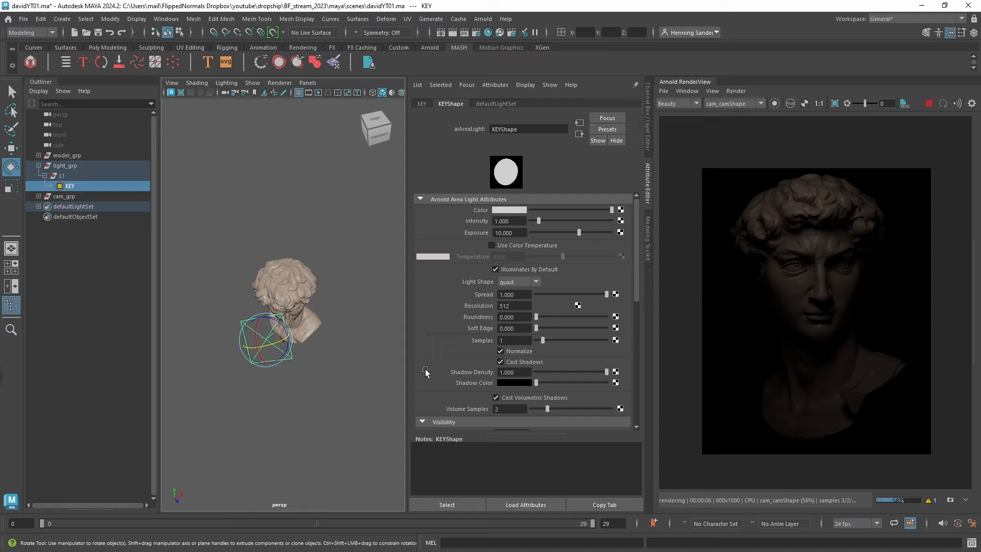
key("alt+Tab")
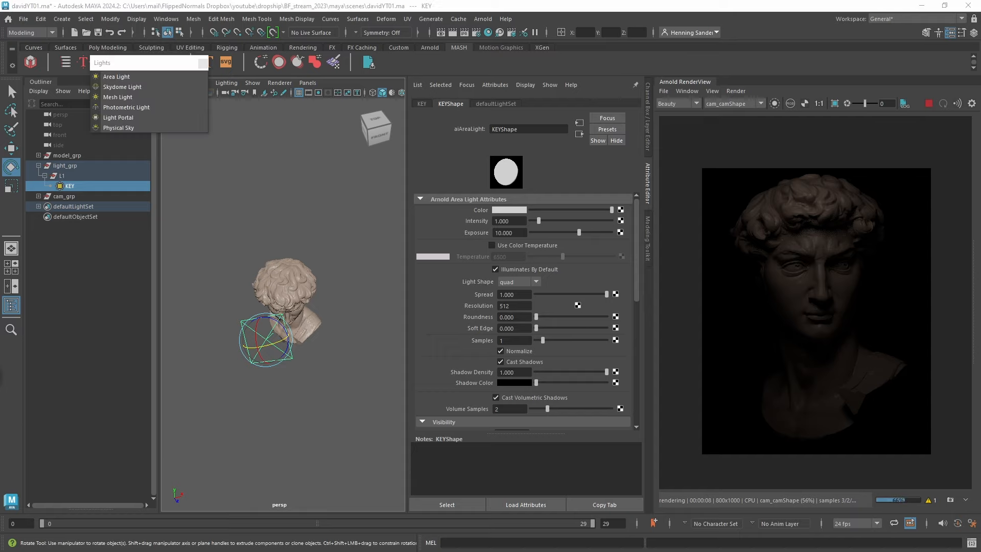
left_click_drag(249, 419, 315, 337, "alt")
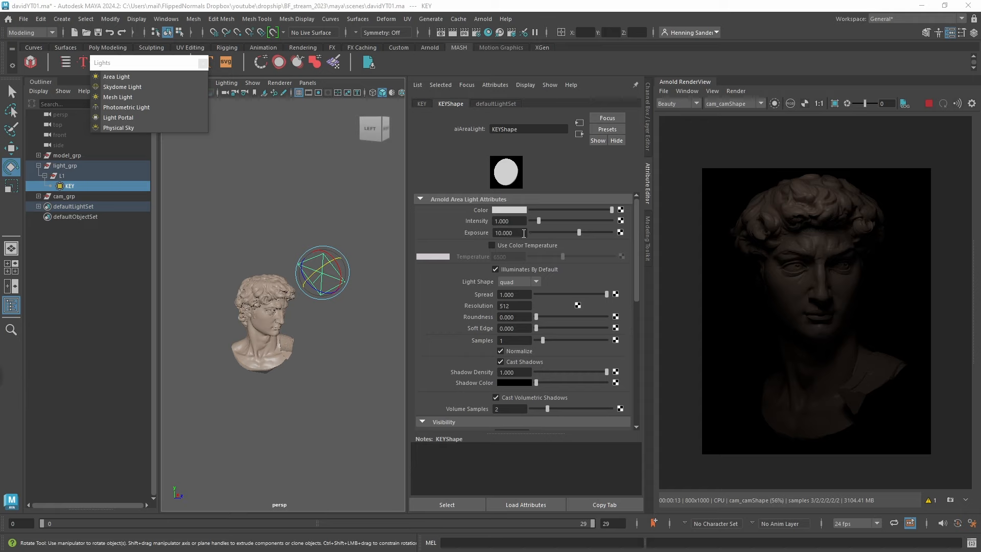
- Set the KEY light's exposure to 13
left_click_drag(518, 233, 406, 233)
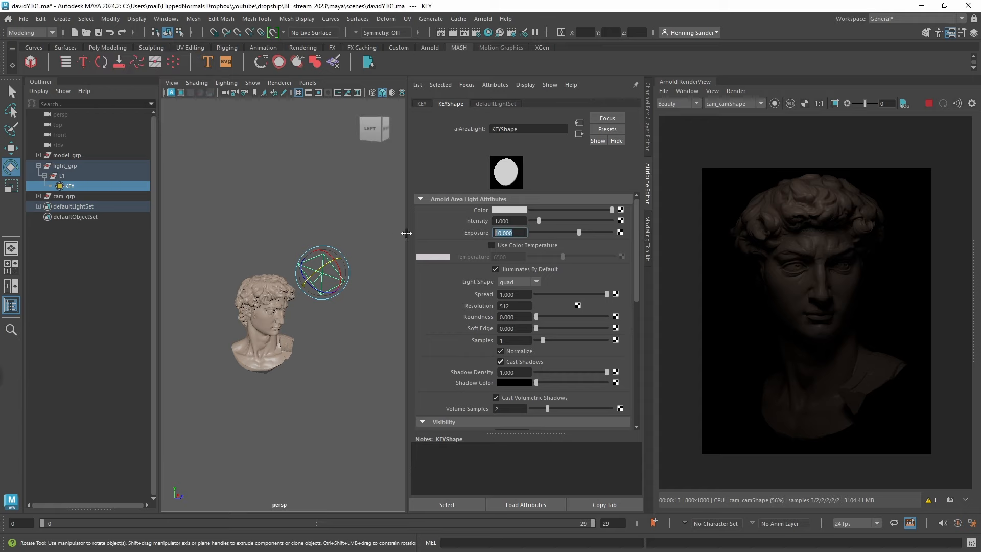
type("13")
key("Return")
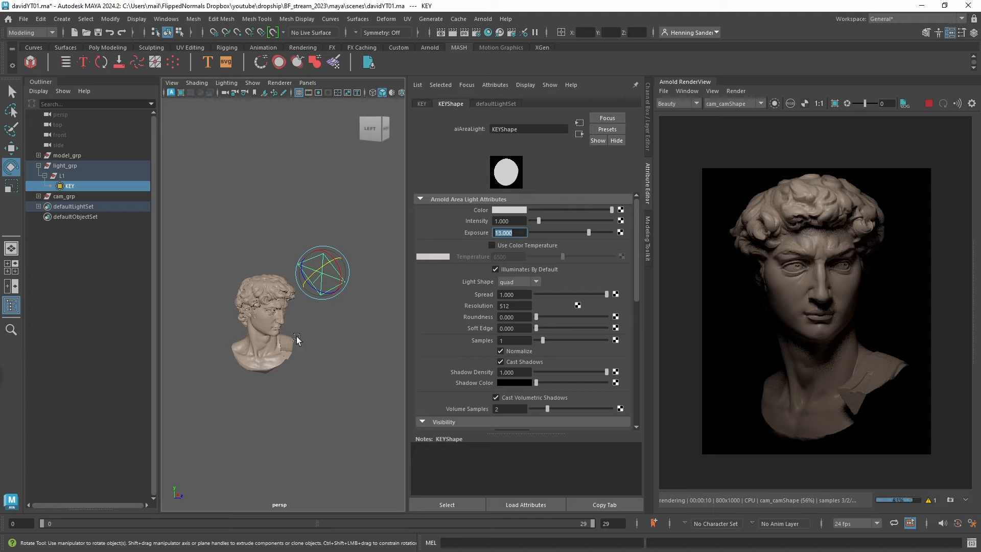
- Duplicate the KEY light and place the copy behind the bust, on the opposite side from the original
left_click_drag(296, 339, 327, 283, "alt")
key("r")
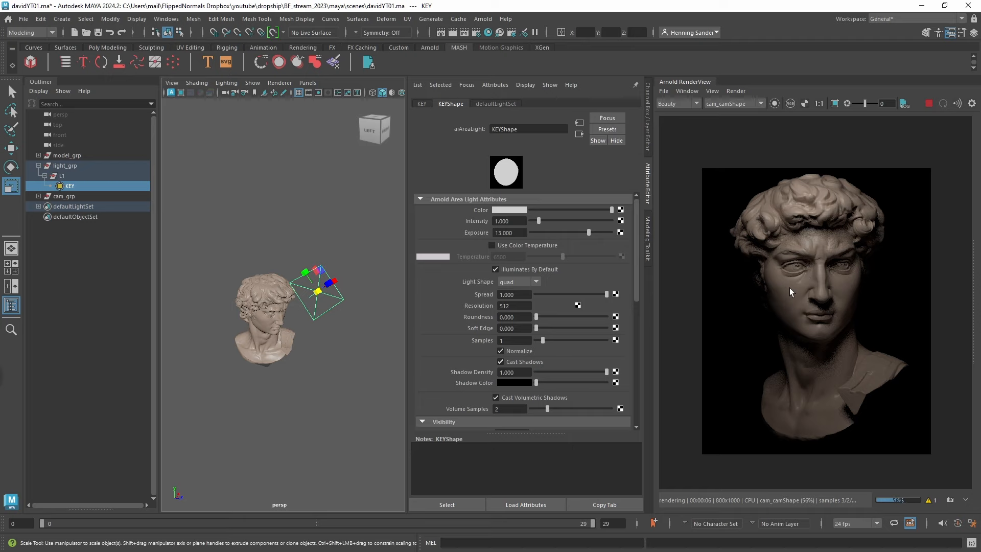
left_click(354, 363)
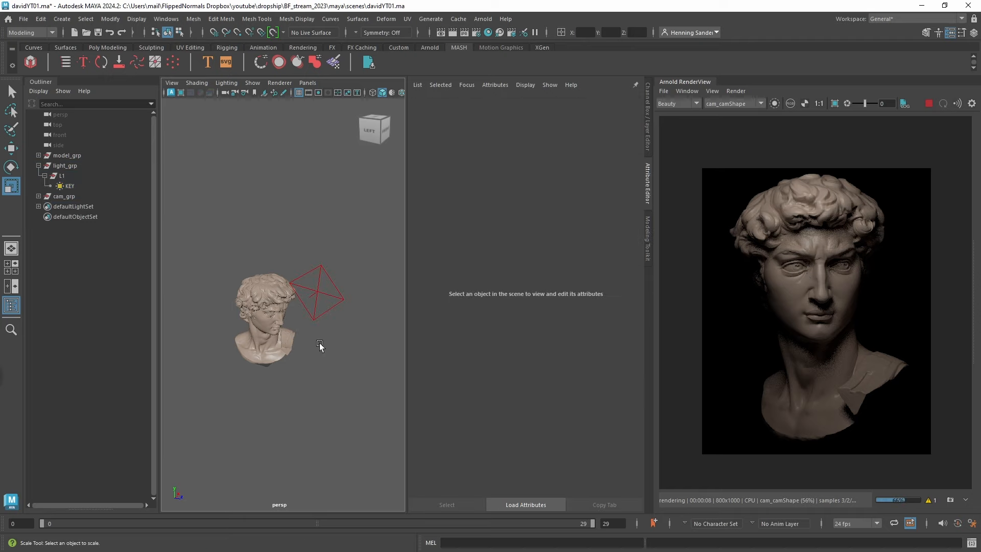
left_click(315, 323)
key("w")
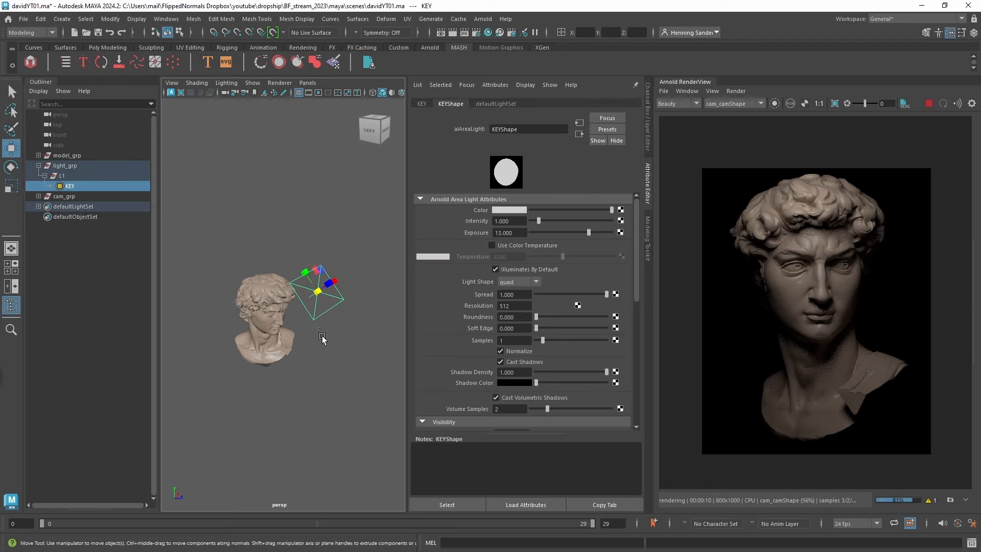
left_click_drag(315, 323, 366, 271, "alt")
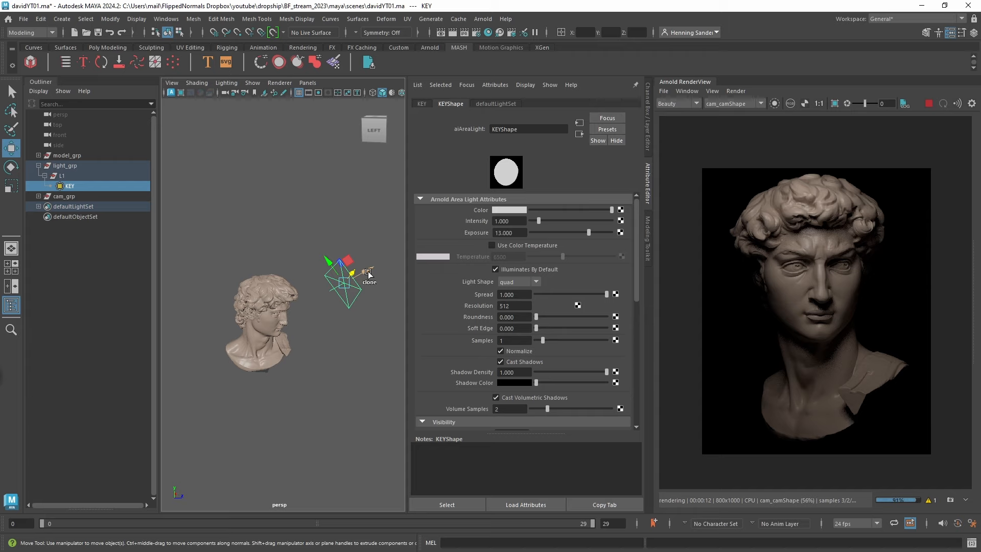
mouse_move(333, 311)
left_mouse_down("alt")
mouse_move(353, 282)
mouse_move(279, 268)
mouse_move(194, 284)
left_mouse_up("alt")
middle_click_drag(266, 303, 287, 306, "alt")
left_click_drag(287, 306, 281, 365, "alt")
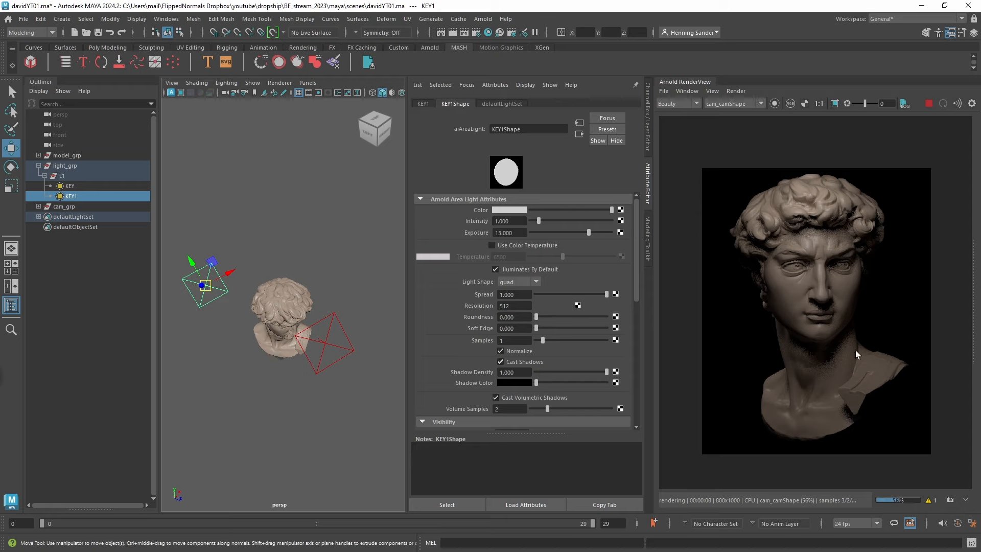
- Enlarge the duplicated KEY1 light and move it to a raised position behind the bust
middle_click_drag(380, 316, 405, 355, "alt")
key("r")
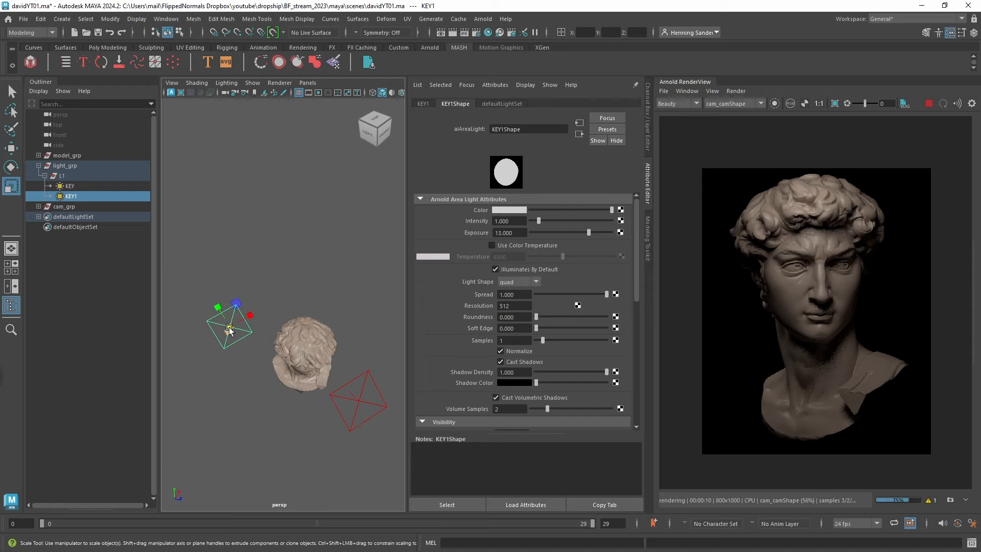
left_click_drag(228, 331, 349, 230)
key("w")
key("e")
key("w")
key("e")
key("w")
left_click_drag(310, 391, 331, 324, "alt")
left_click_drag(337, 267, 394, 324)
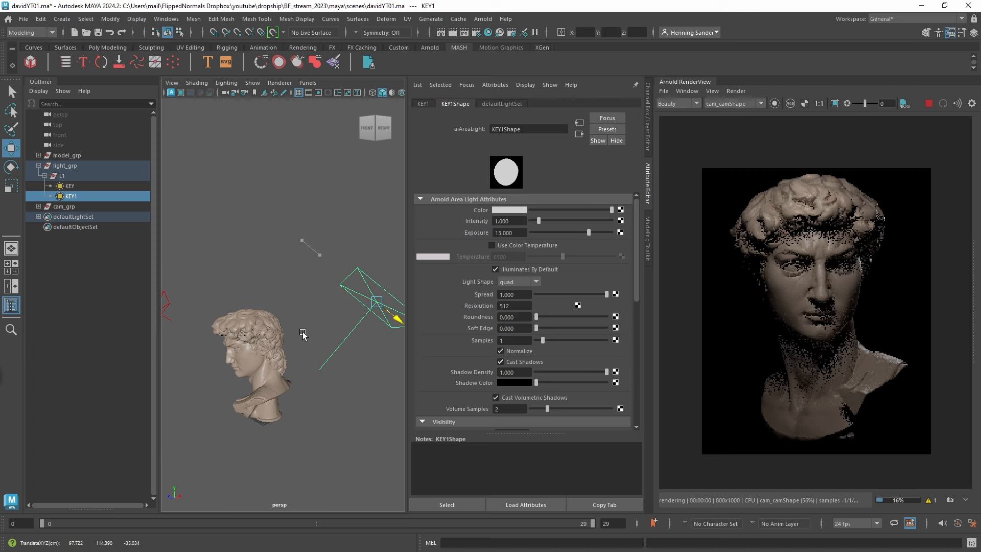
- Rotate the KEY1 light to aim at the bust from behind and adjust its position
middle_click_drag(303, 333, 293, 344, "alt")
left_click_drag(293, 344, 324, 335, "alt")
key("e")
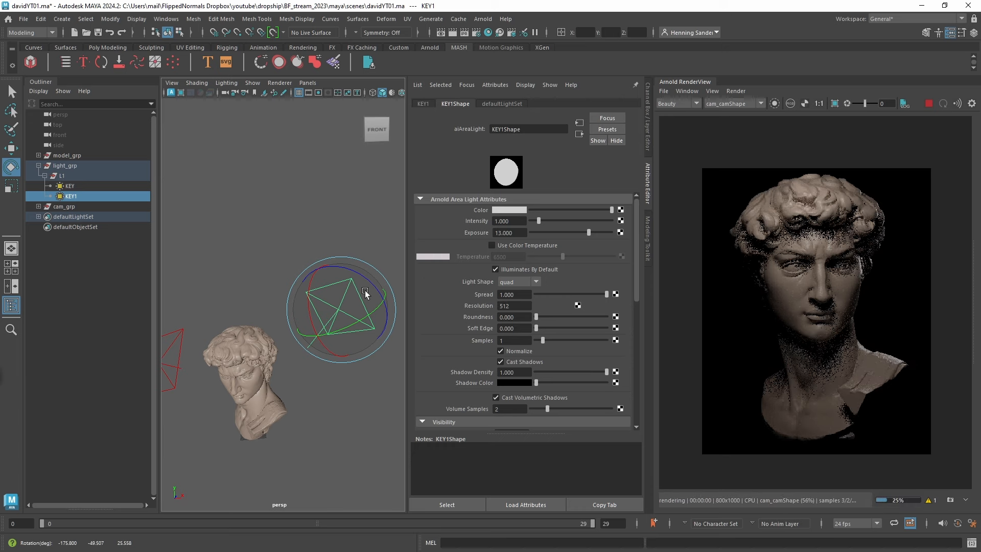
key("w")
left_click_drag(370, 297, 379, 333)
left_click_drag(251, 401, 237, 402, "alt")
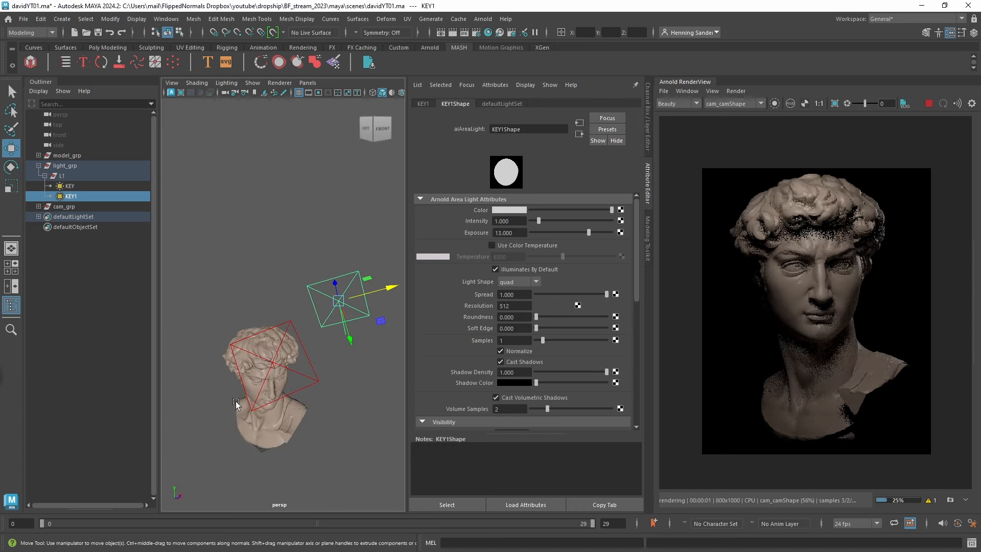
- Scale the KEY1 light up for a broader rim highlight and clear the selection
left_click_drag(364, 349, 361, 343, "alt")
key("r")
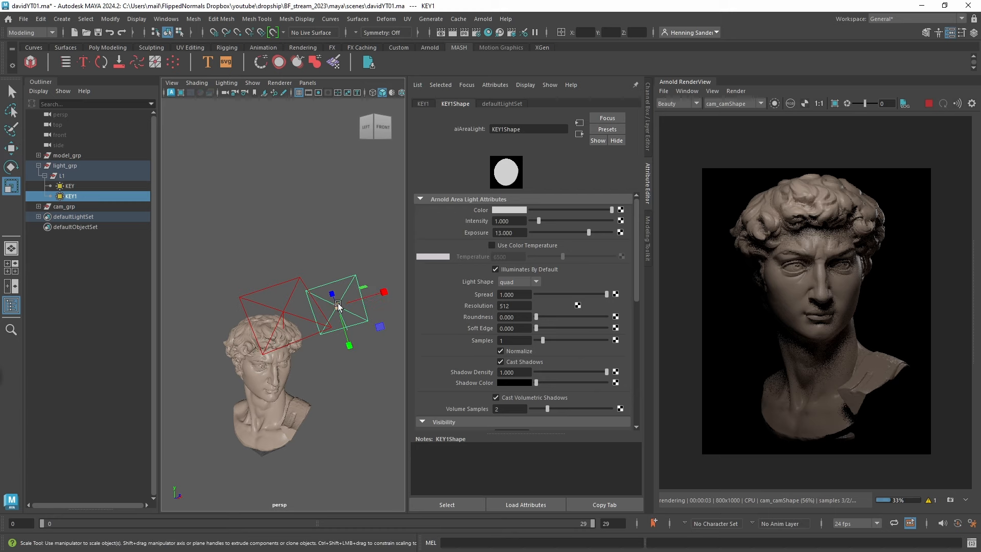
mouse_move(337, 306)
left_mouse_down()
mouse_move(419, 278)
mouse_move(344, 308)
left_mouse_up()
key("w")
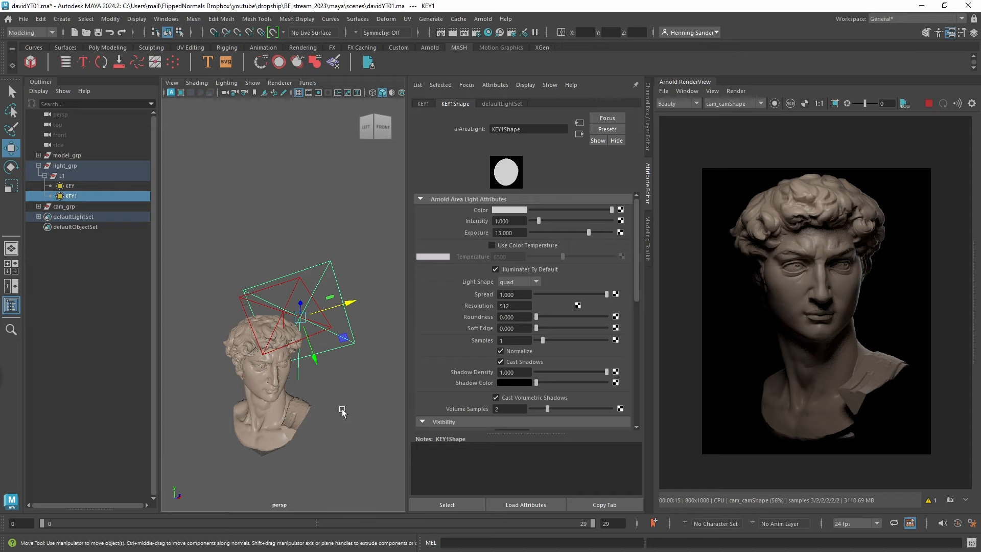
left_click_drag(332, 433, 247, 390)
left_click(340, 442)
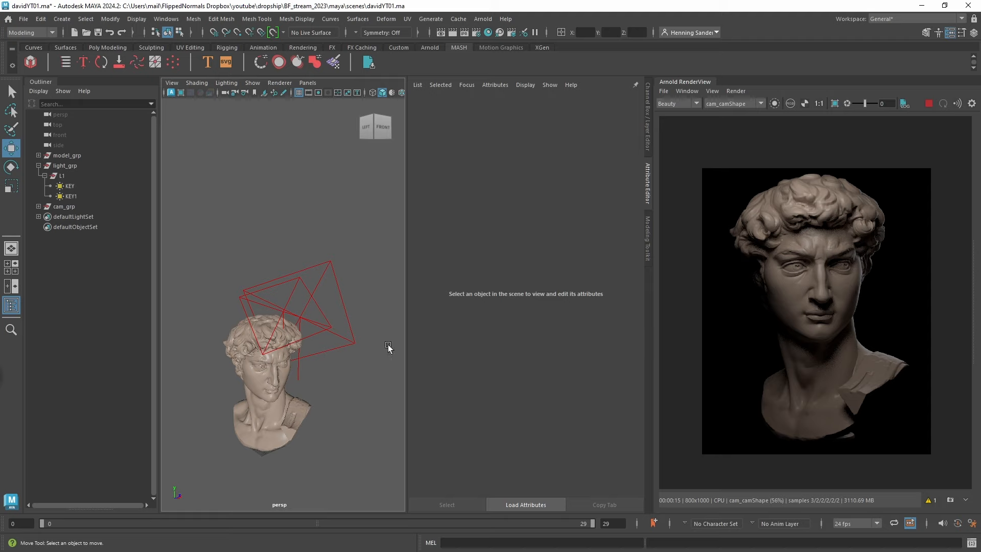
left_click_drag(340, 356, 329, 339, "alt")
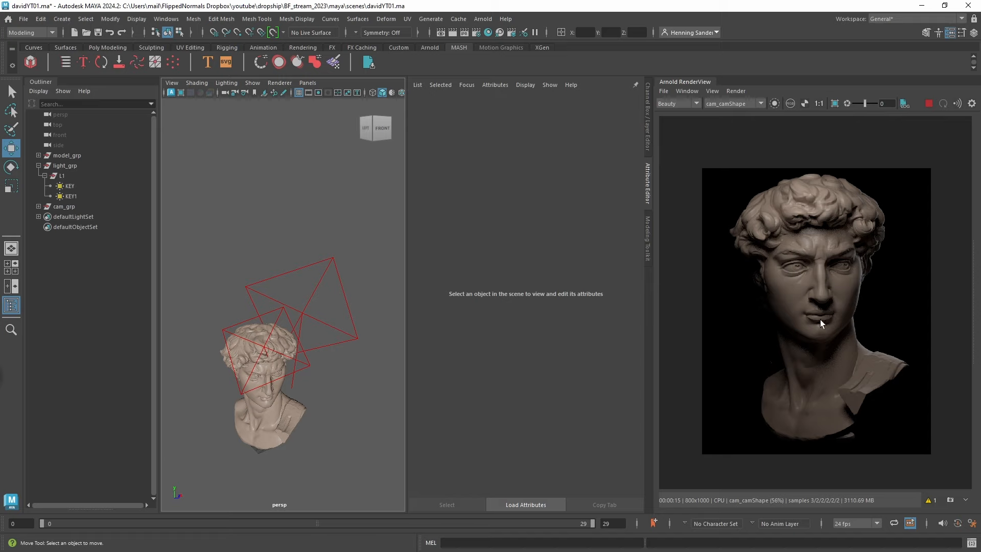
- Rename the KEY1 light RIM and deselect it
double_click(88, 197)
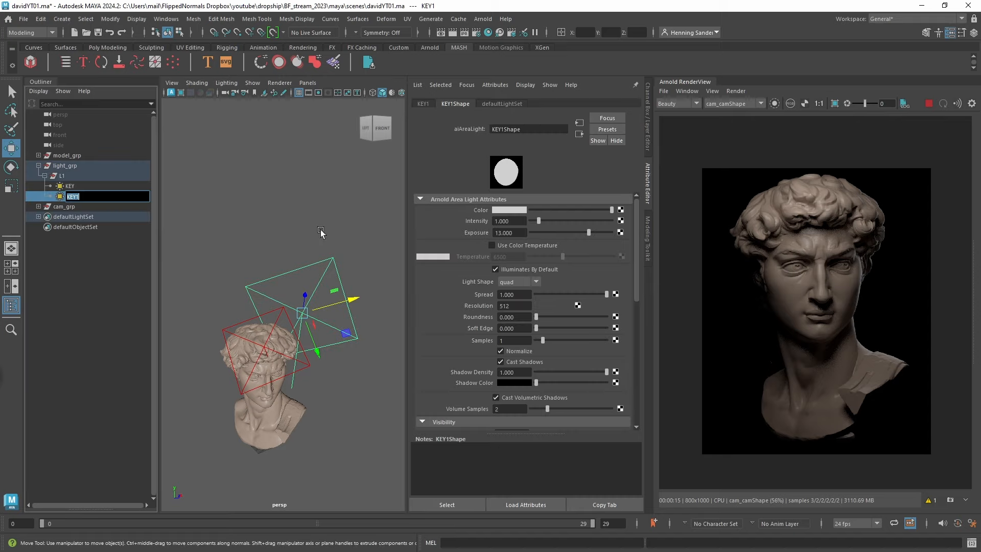
type("RIM")
key("Return")
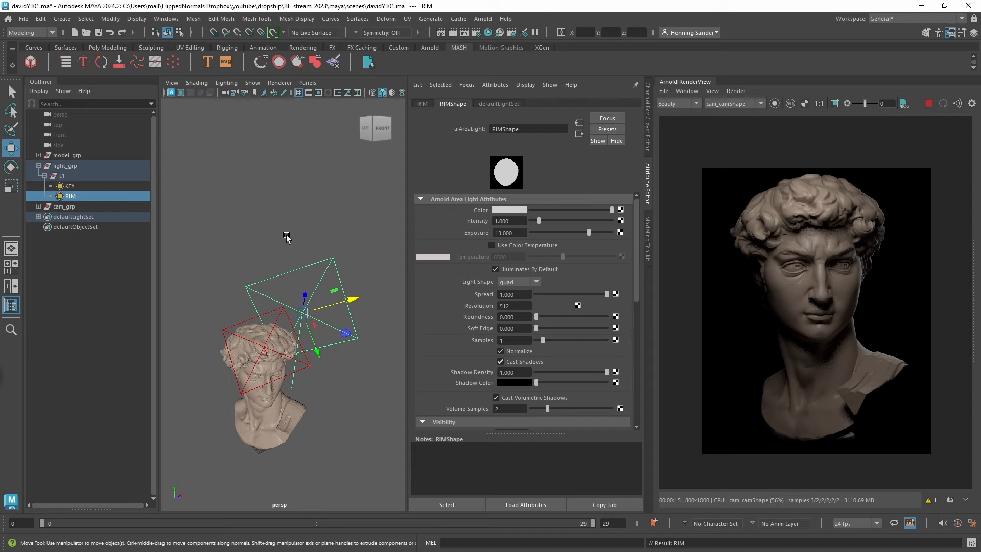
left_click(265, 246)
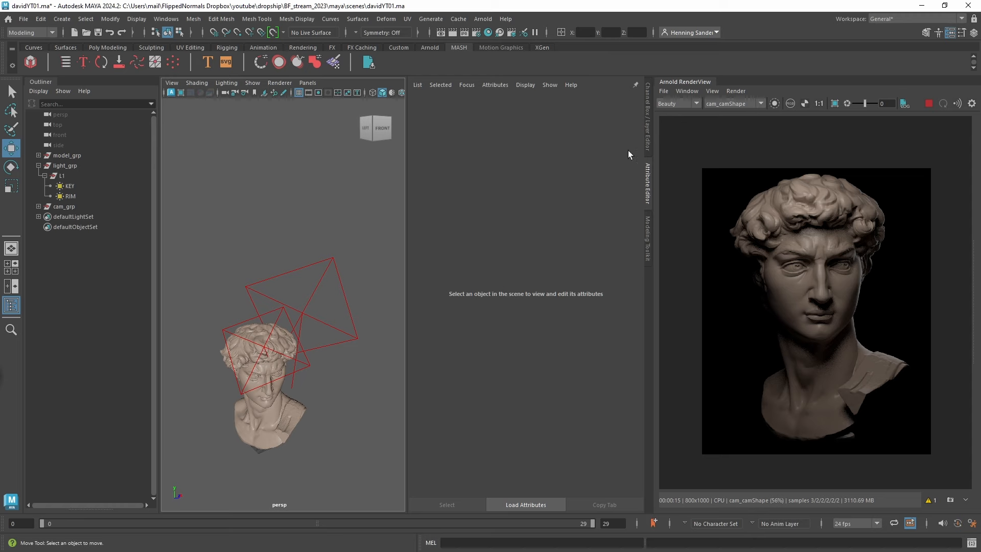
- Add an Arnold Skydome Light to the scene
left_click(489, 18)
mouse_move(503, 88)
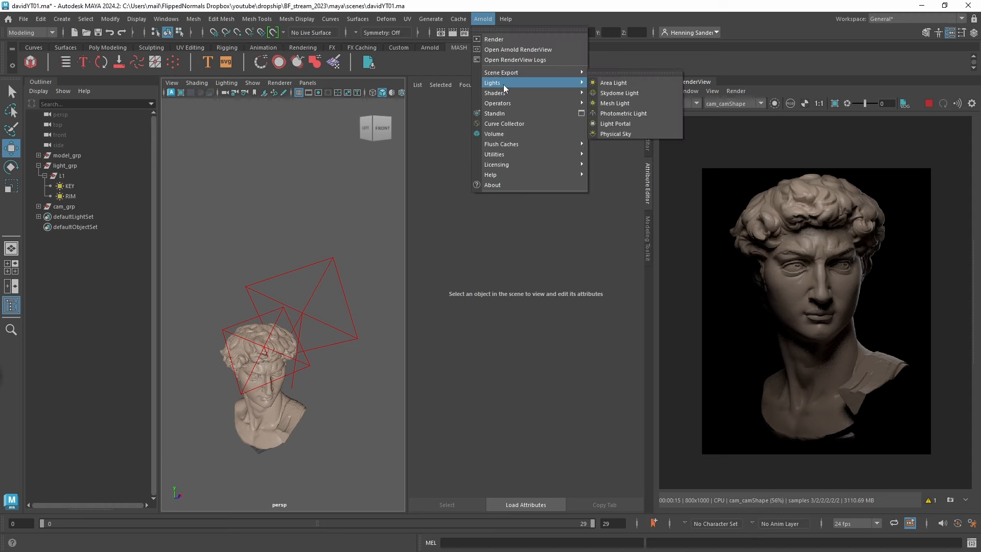
left_click(640, 93)
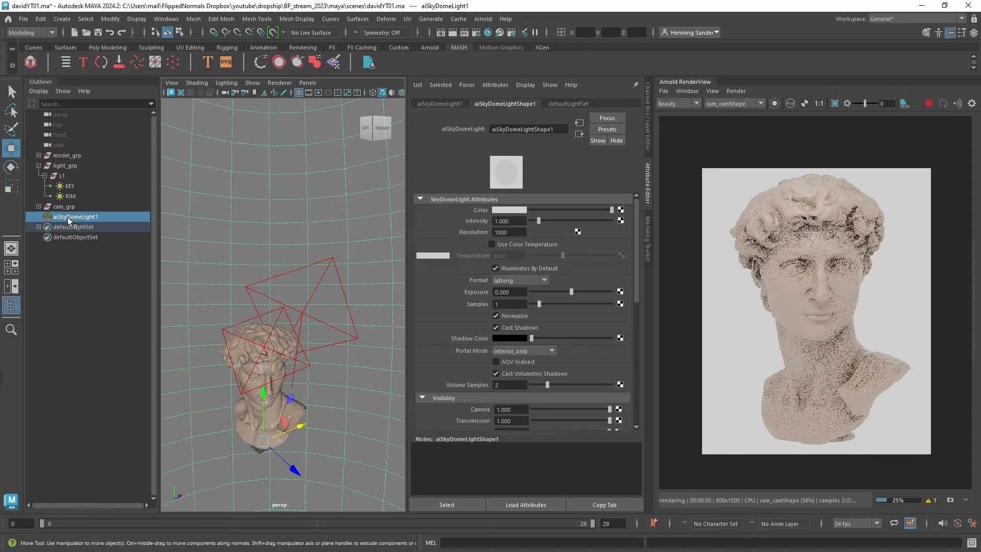
- Rename the skydome light HDRI and place it inside the L1 group above KEY
double_click(70, 218)
type("HDRI")
key("Return")
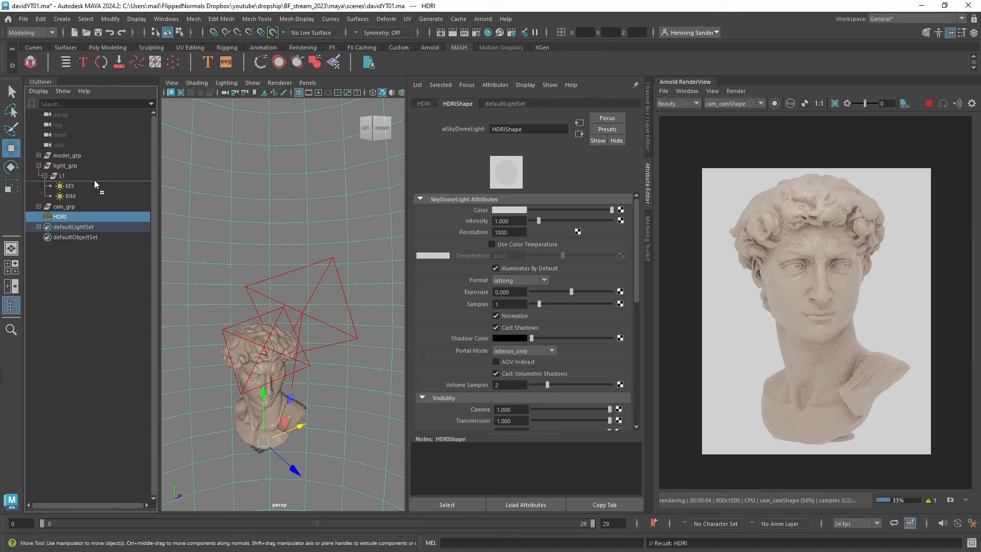
left_click_drag(94, 183, 94, 181)
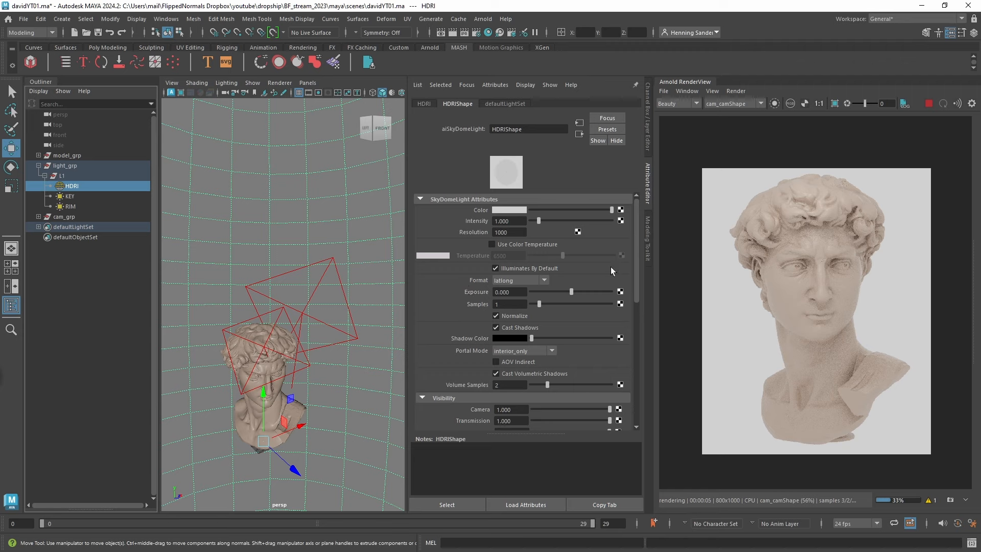
- Connect a File texture to the HDRI light's color and load abandoned_workshop_2k.hdr from the hdris folder
left_click(620, 209)
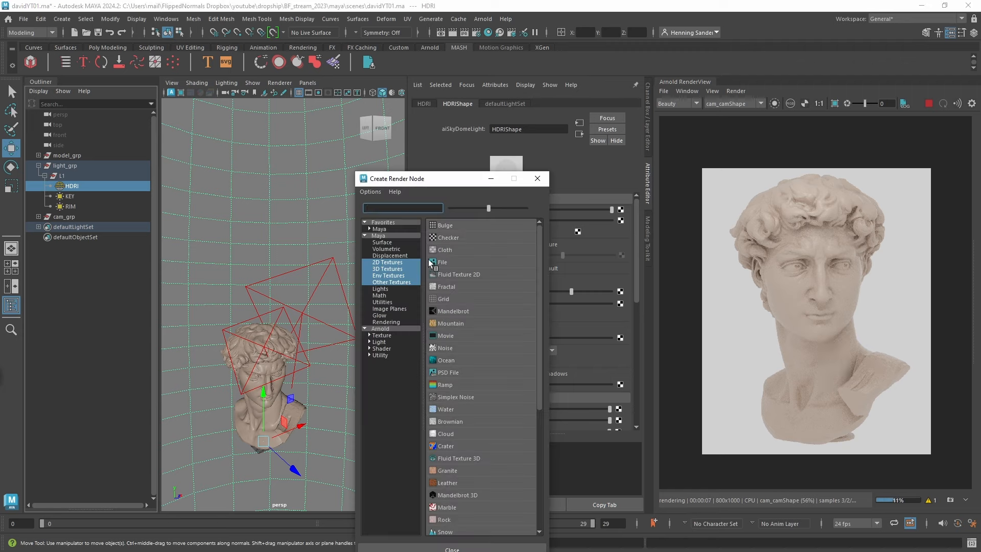
left_click(439, 266)
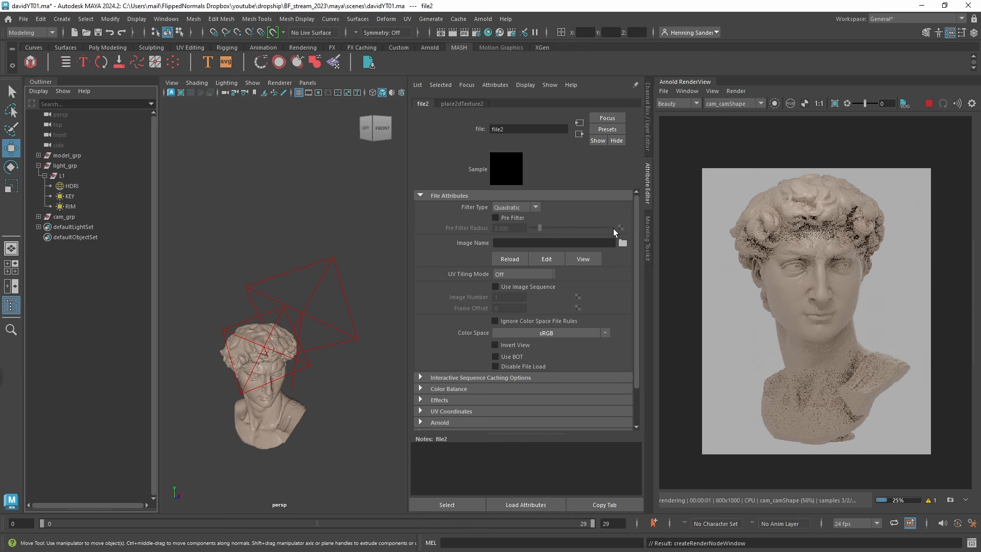
left_click(622, 243)
left_click(353, 284)
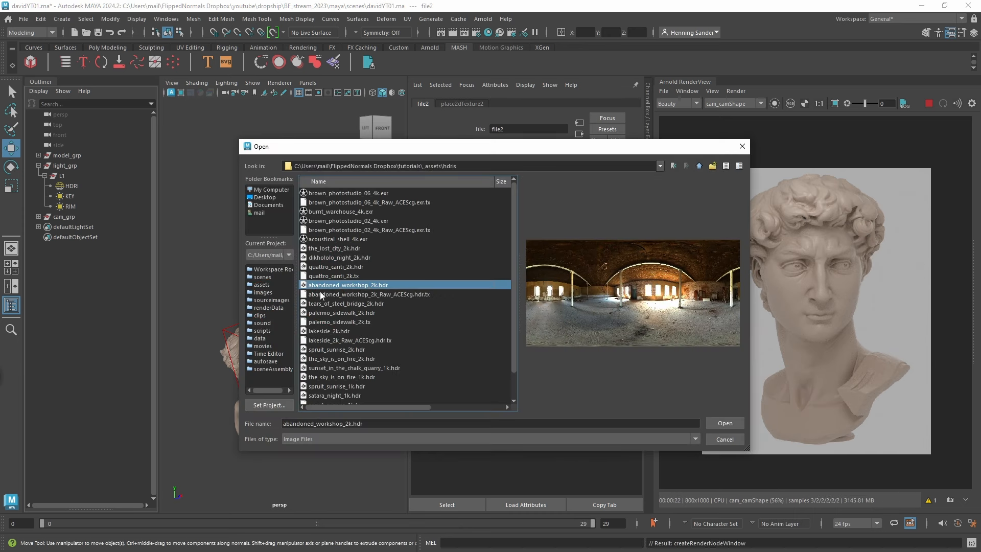
double_click(379, 285)
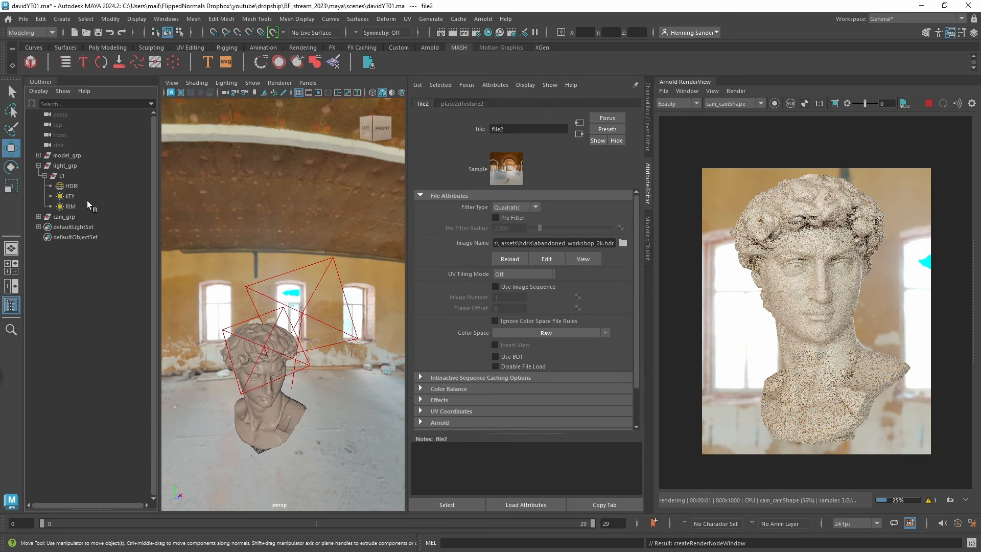
- Set the HDRI light's intensity to 0.1 and its camera visibility to 0
left_click(71, 186)
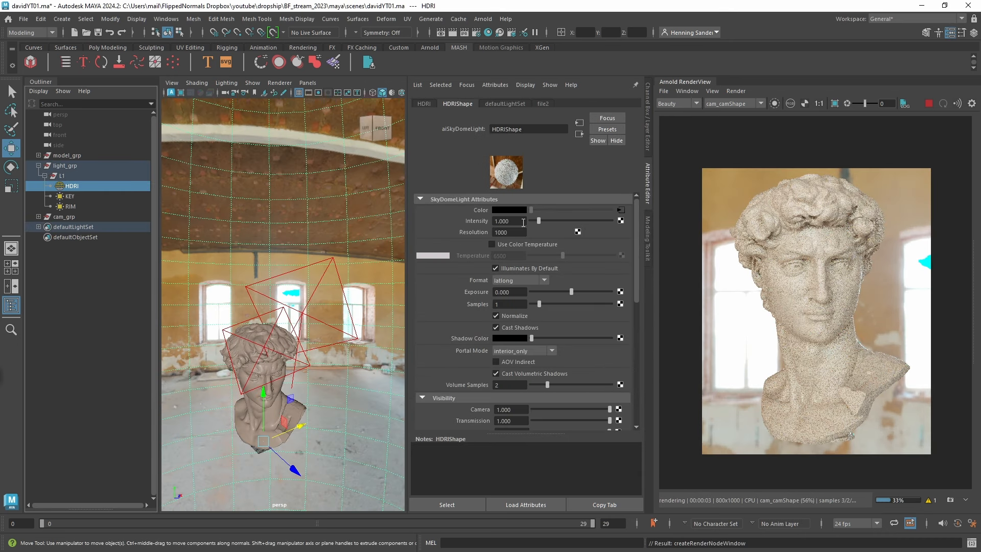
type("0.1")
key("Return")
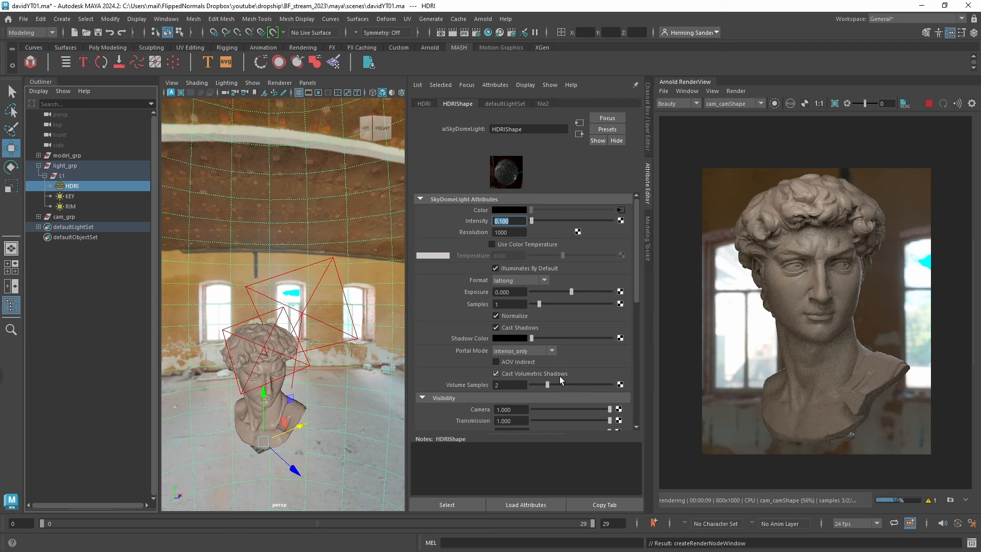
scroll(559, 376, "down", 3)
left_click_drag(609, 317, 532, 318)
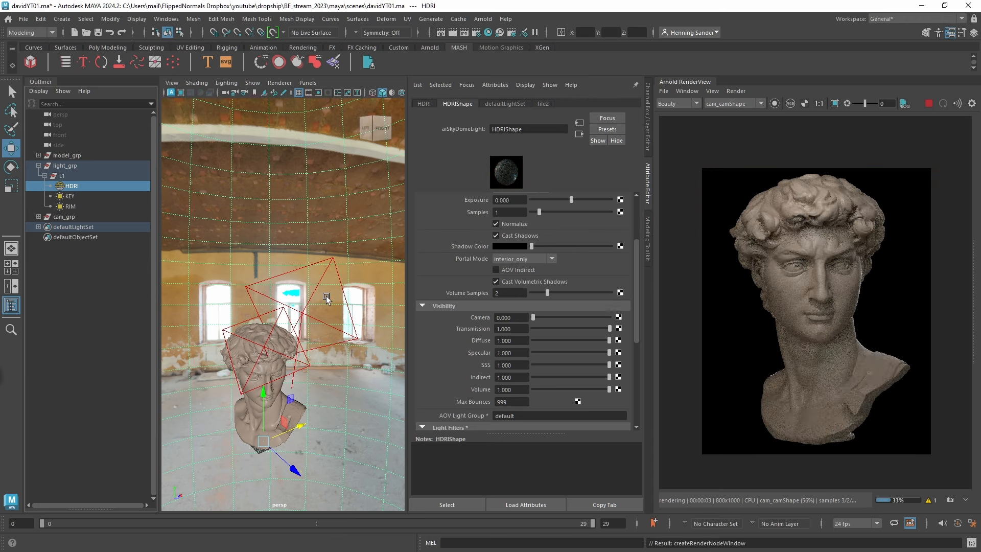
- Create a polygon plane at the base of the bust and stop the render preview
left_click_drag(308, 323, 265, 337, "alt")
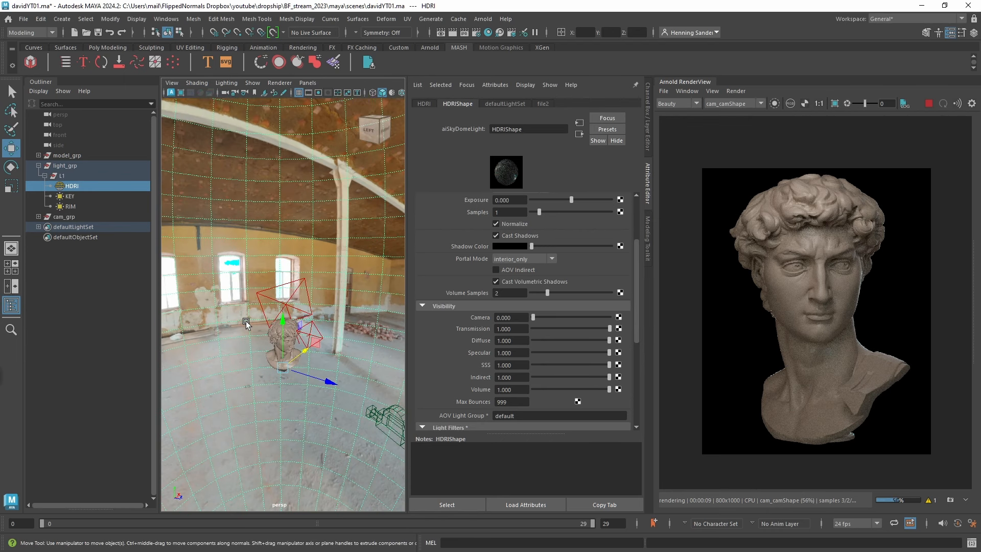
left_click(267, 320)
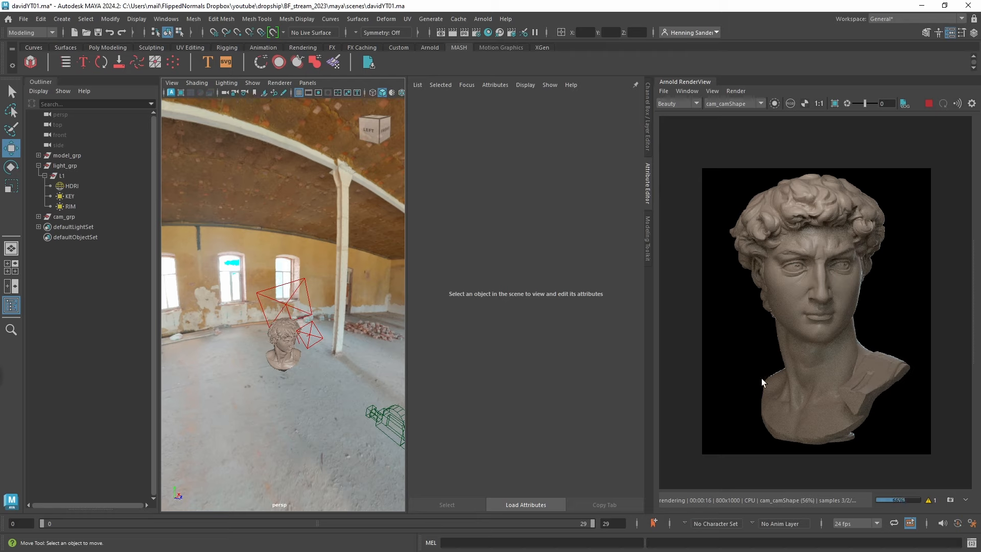
right_click_drag(312, 341, 275, 317, "shift")
key("r")
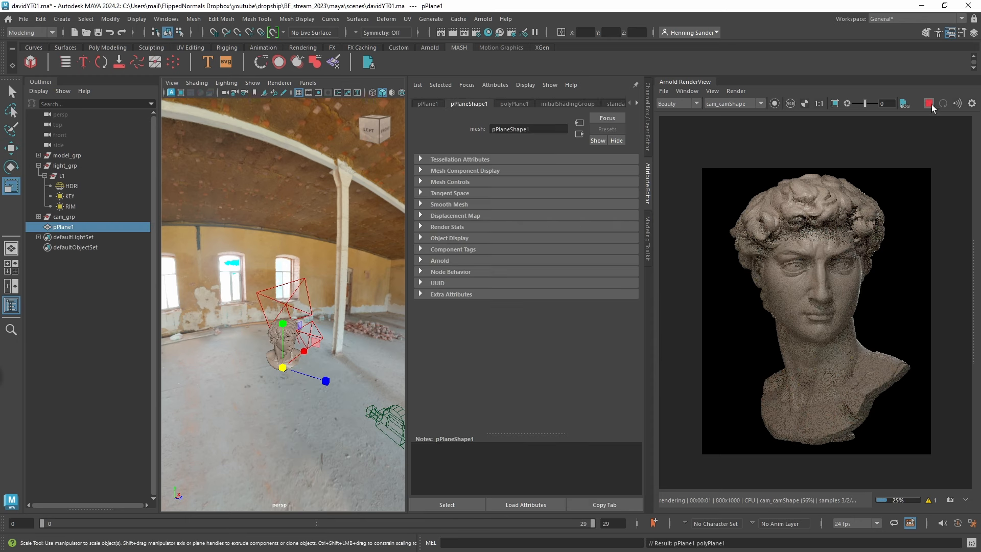
left_click(929, 103)
- Scale up the plane, rotate it upright and move it behind the bust as a backdrop
left_click_drag(309, 339, 372, 335, "alt")
key("e")
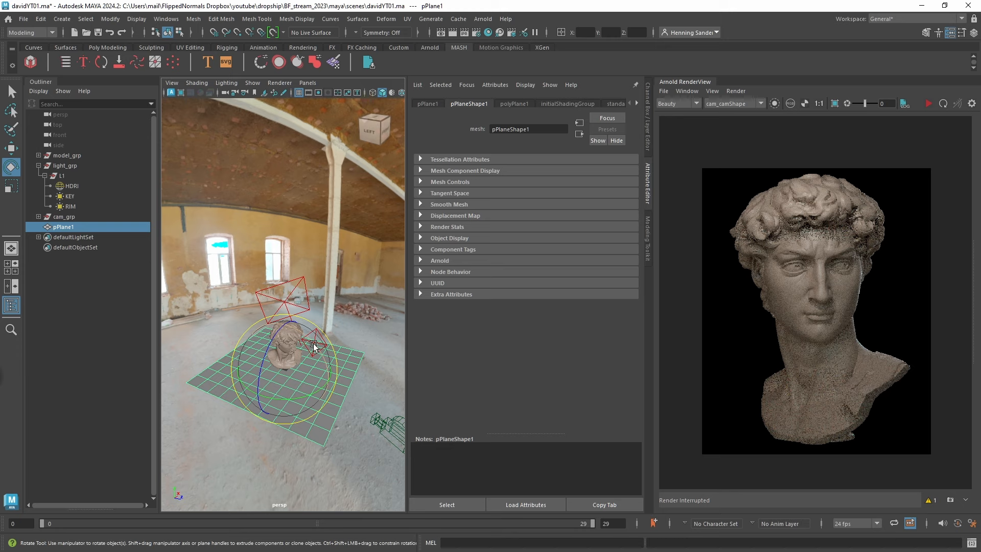
left_click_drag(314, 345, 226, 333)
key("w")
key("r")
middle_click_drag(247, 327, 268, 335, "alt")
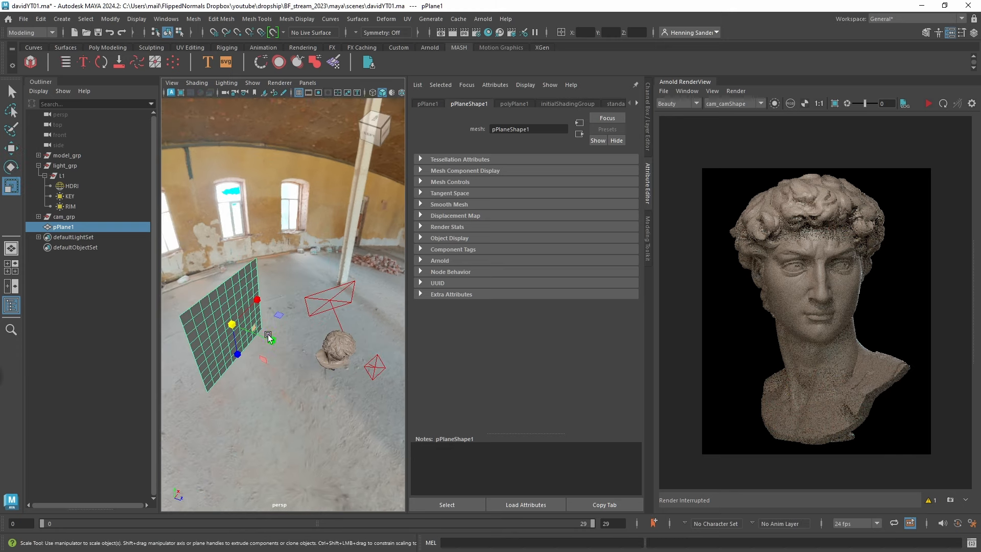
- Enlarge the upright plane and push it farther back so it spans the background behind the bust
left_click_drag(235, 325, 306, 287)
left_click_drag(279, 342, 329, 289, "alt")
key("w")
key("e")
key("w")
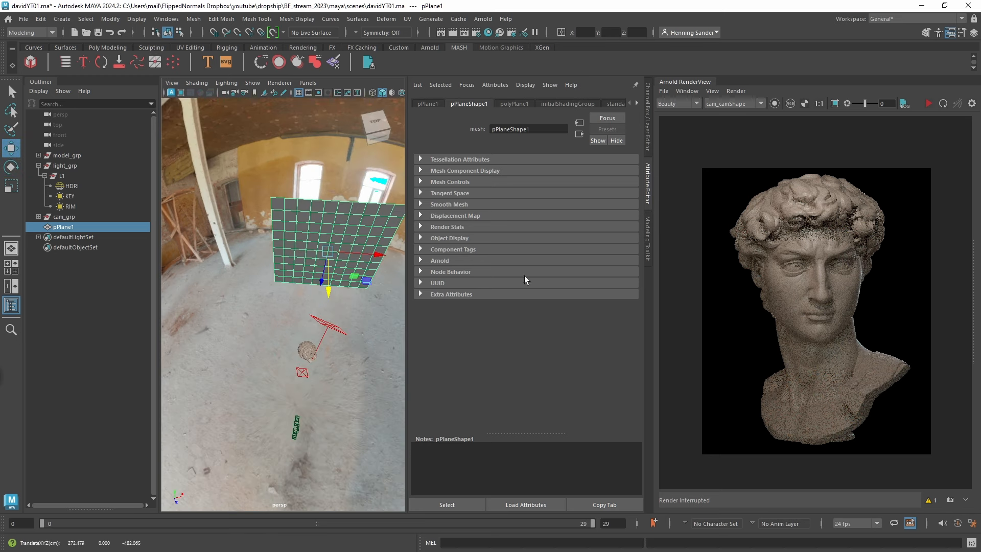
key("r")
left_click_drag(347, 252, 292, 281, "alt")
key("w")
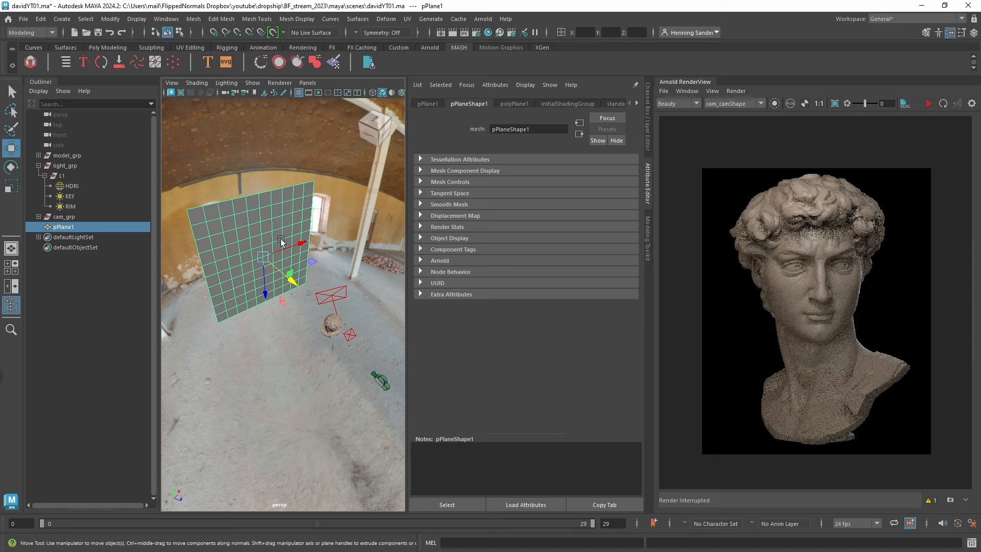
- Delete the backdrop plane's history, assign it a new Standard Surface material and restart the render preview
key("alt+shift+d")
right_click(267, 203)
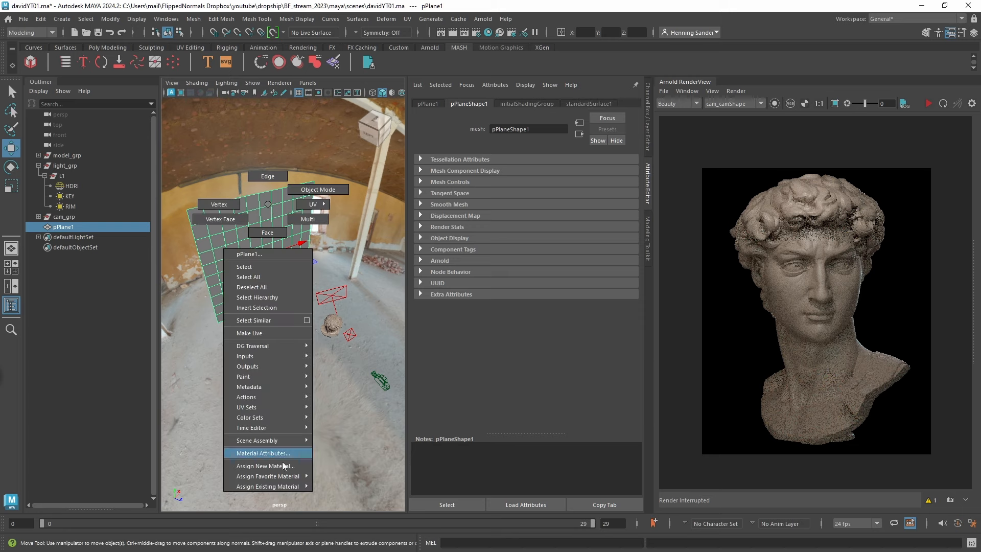
mouse_move(307, 476)
left_click(358, 449)
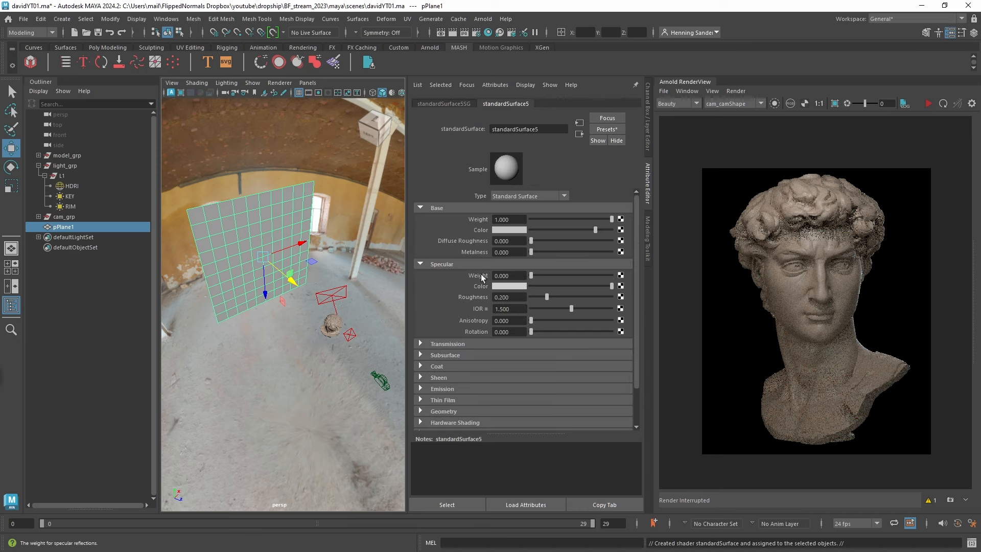
left_click(928, 103)
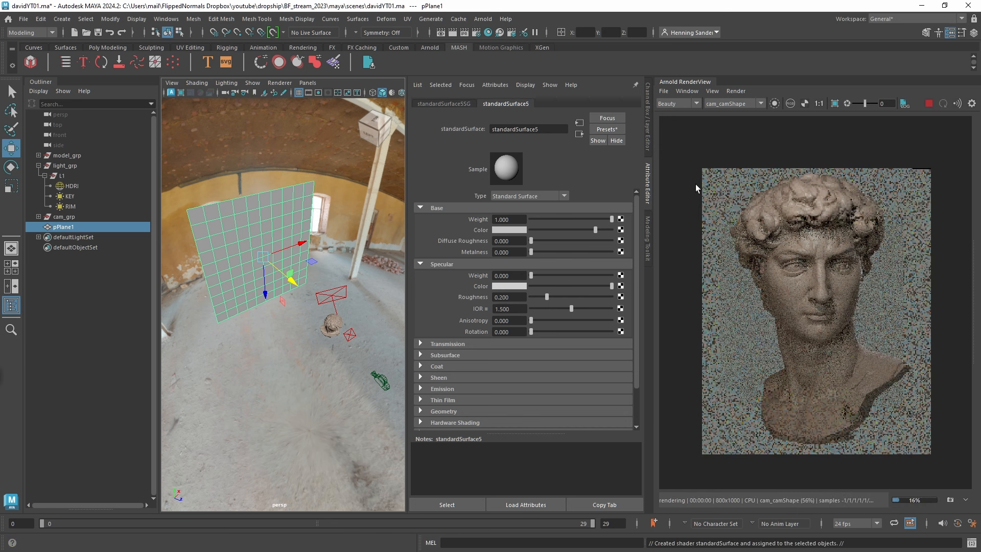
- Test the backdrop material's specular weight at 1, return it to 0 and darken the base color to near black
left_click_drag(530, 275, 693, 271)
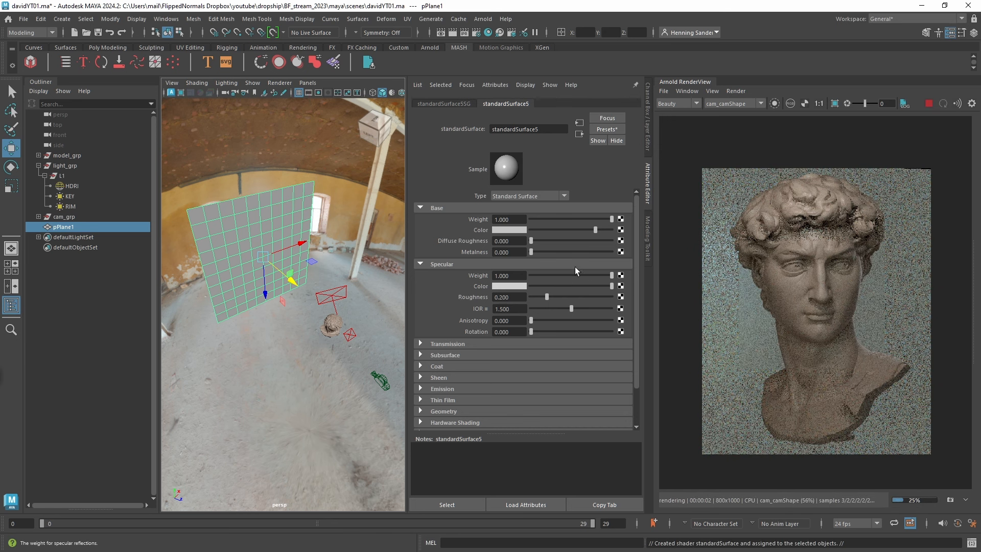
left_click_drag(577, 277, 531, 274)
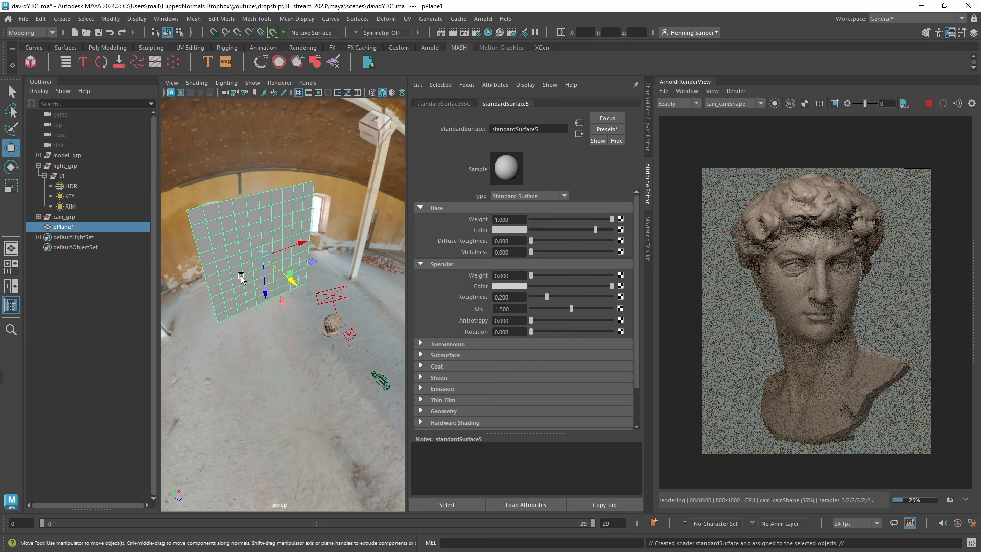
middle_click_drag(234, 269, 242, 277, "alt")
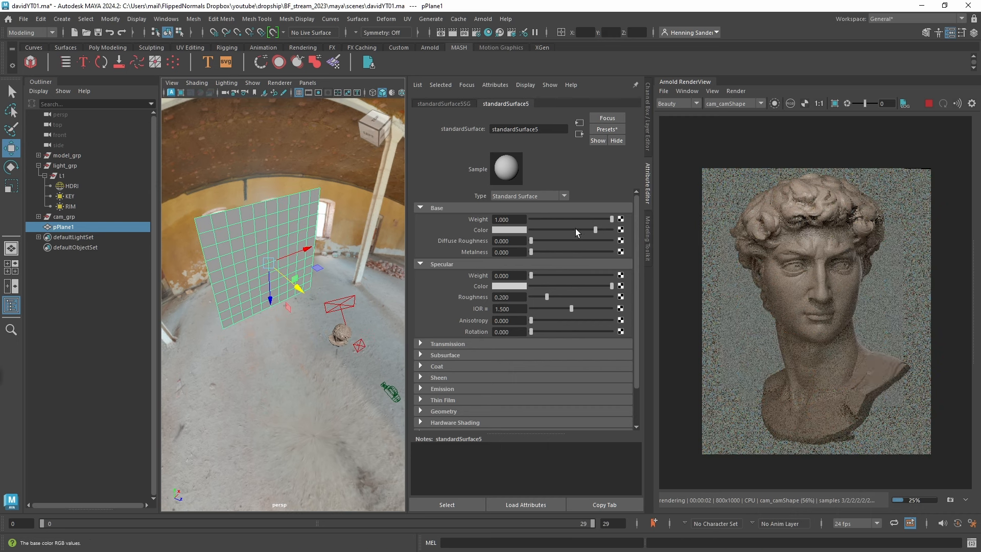
left_click_drag(575, 229, 532, 228)
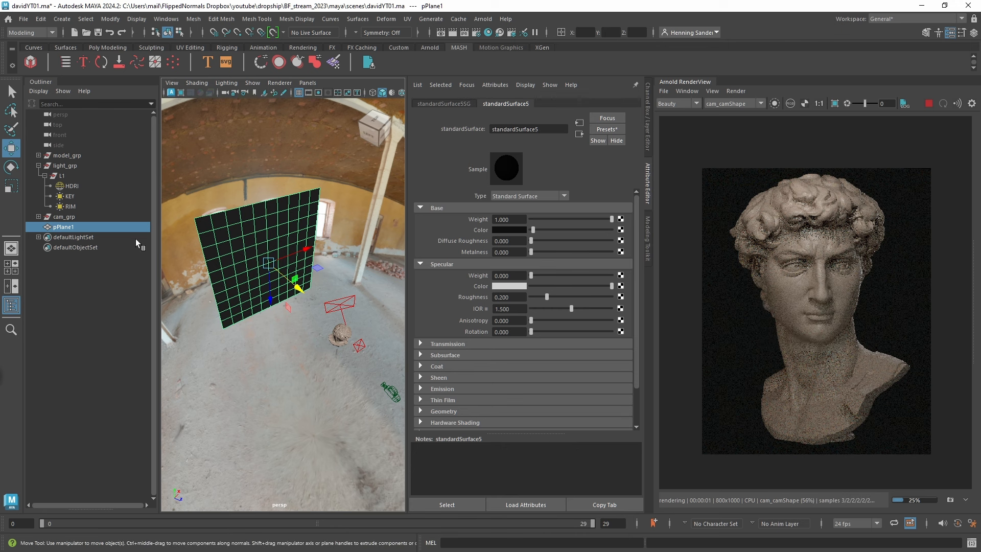
- Duplicate the RIM light, turn the copy toward the black backdrop and move it close to the plane
left_click(343, 311)
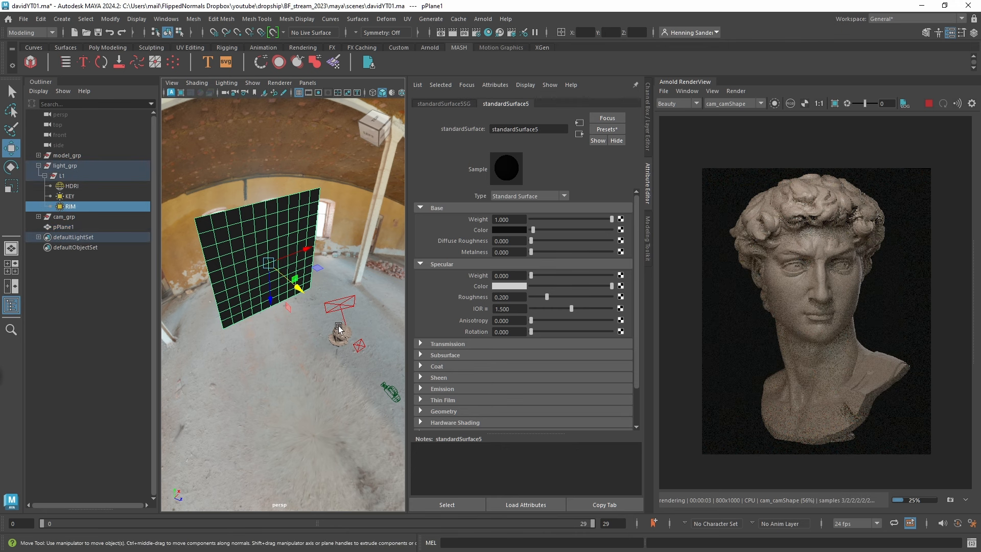
key("ctrl+d")
left_click_drag(351, 318, 357, 316, "alt")
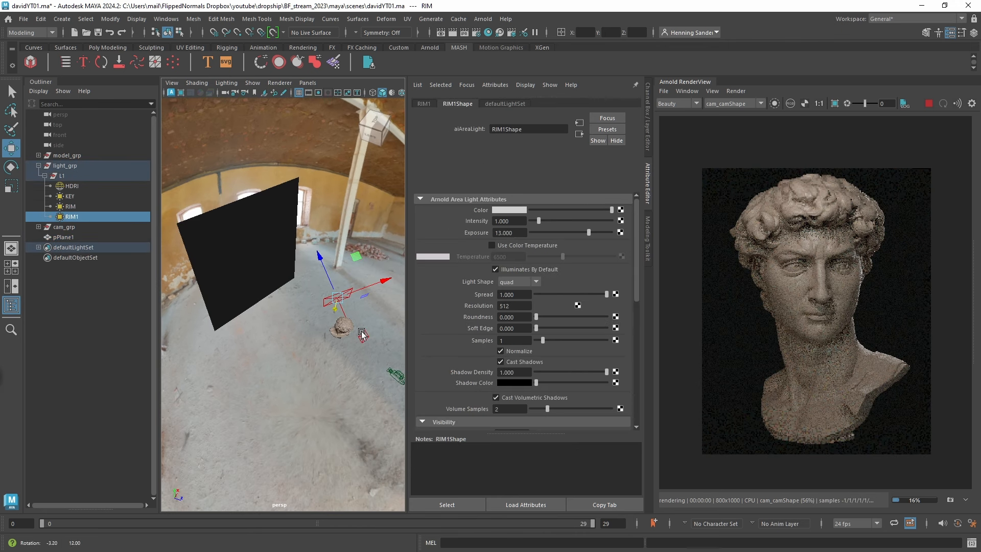
key("e")
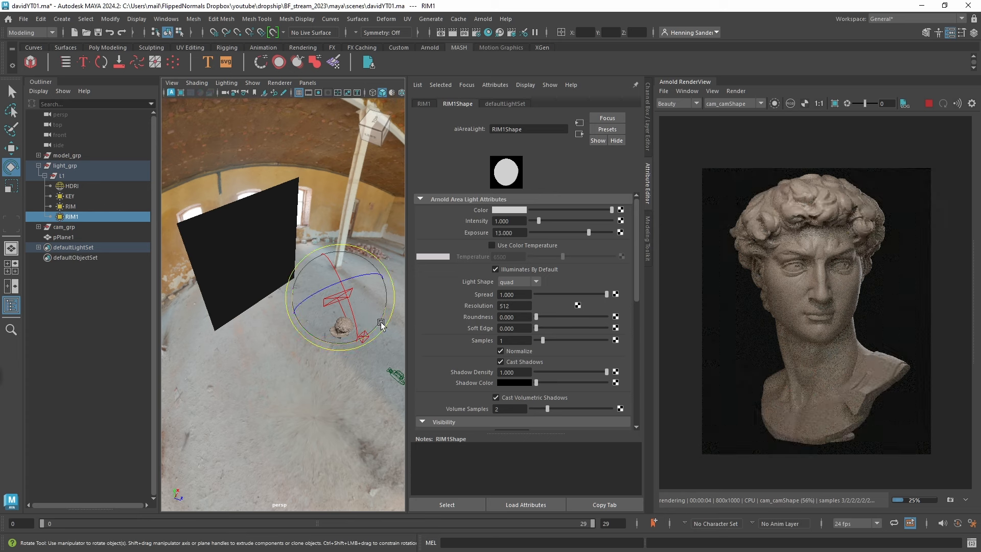
left_click_drag(380, 326, 232, 310)
key("ctrl+z")
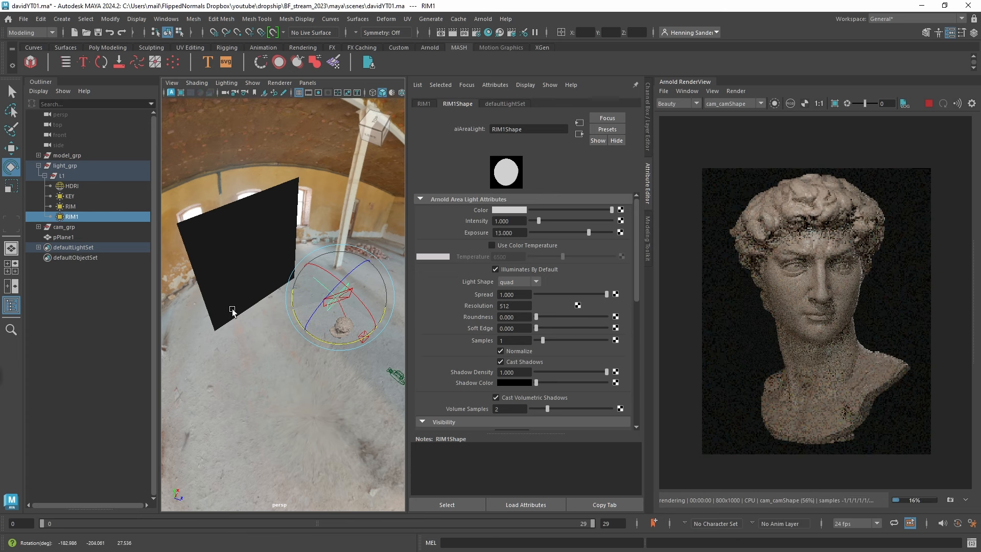
key("w")
left_click_drag(360, 315, 311, 273)
- Set the duplicated light's exposure to 20
left_click_drag(517, 236, 481, 230)
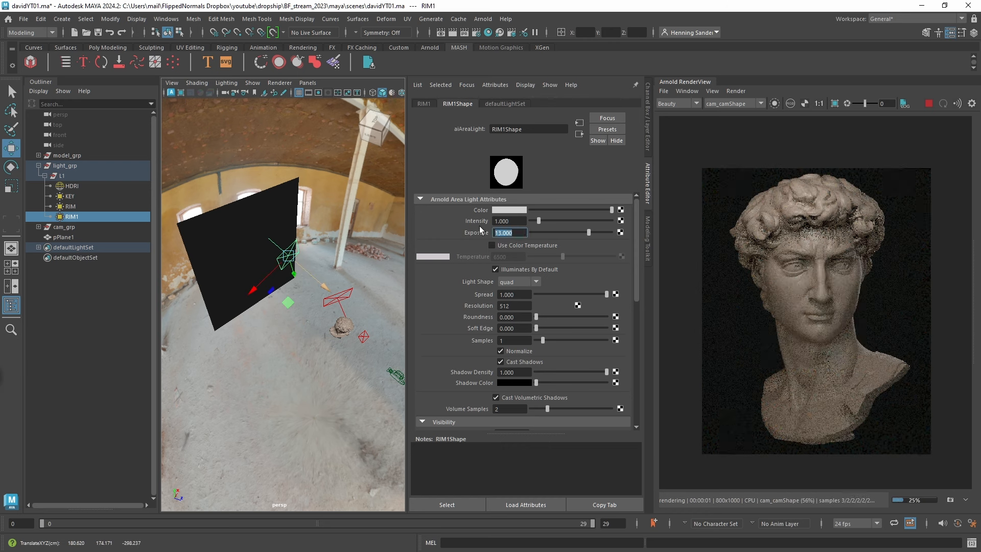
type("20")
key("Return")
- Position the duplicated light in front of the backdrop so its glow falls behind the bust, and adjust its scale
left_click_drag(292, 271, 258, 239, "alt")
left_click_drag(276, 302, 359, 313)
key("r")
key("f")
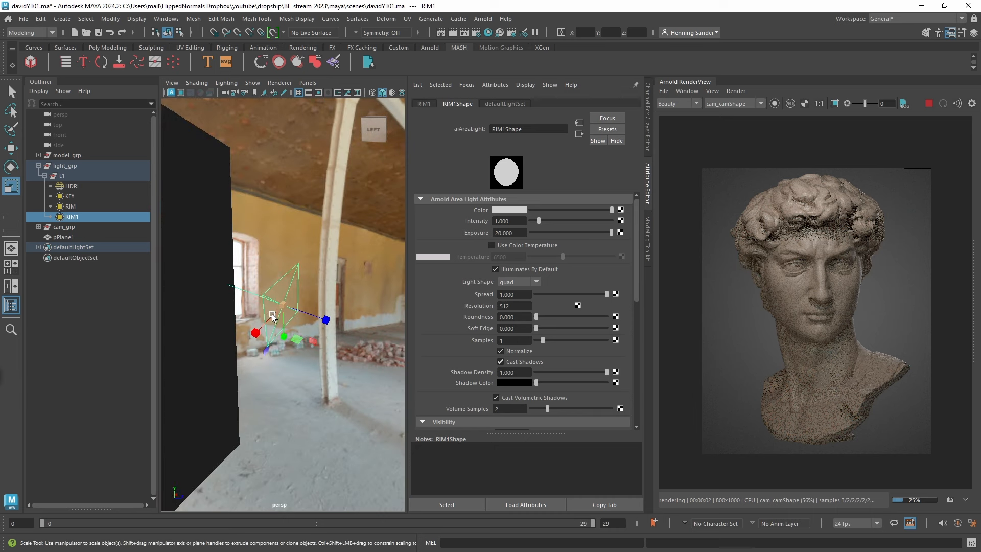
left_click_drag(271, 314, 187, 275, "alt")
right_click_drag(240, 301, 202, 300, "alt")
key("w")
left_click_drag(319, 312, 284, 287)
key("r")
middle_click_drag(284, 287, 291, 279)
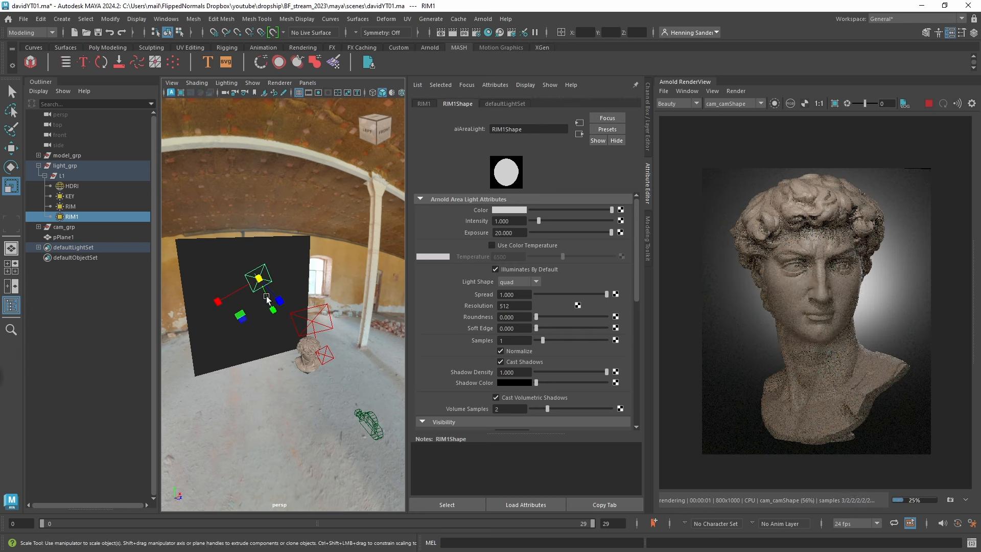
- Raise the backdrop plane slightly and shift the duplicated light sideways to place its glow behind the head
left_click(290, 249)
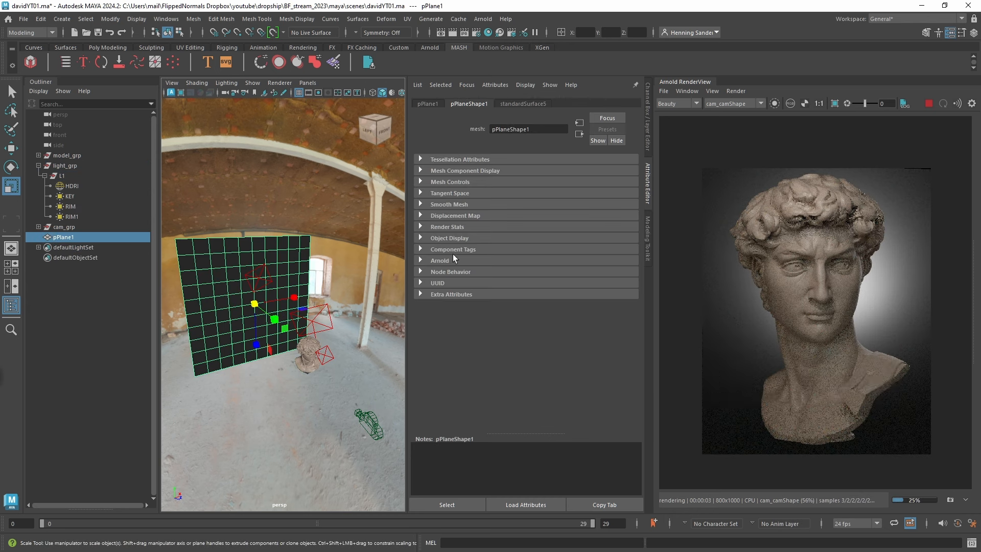
key("w")
left_click_drag(257, 346, 256, 339)
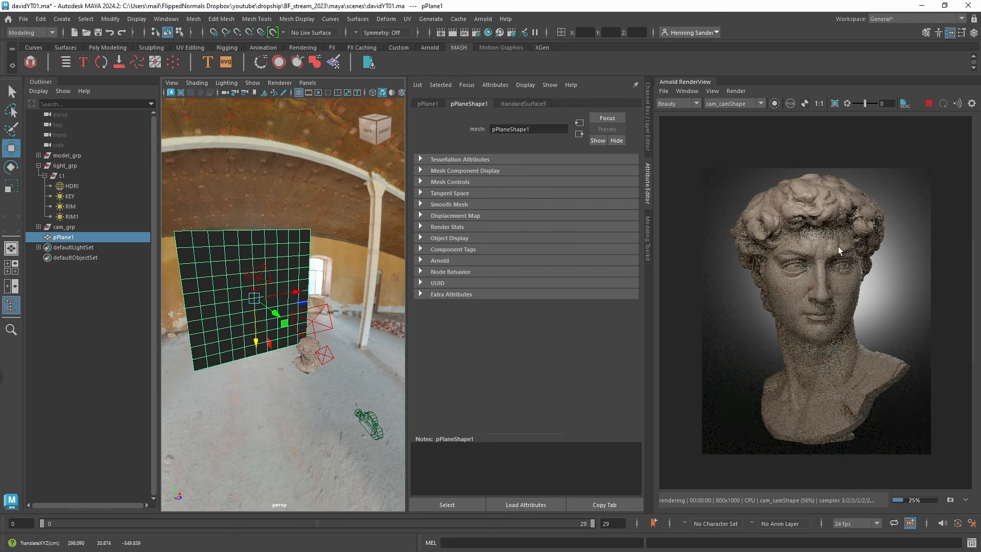
left_click(257, 283)
left_click_drag(257, 287, 233, 296)
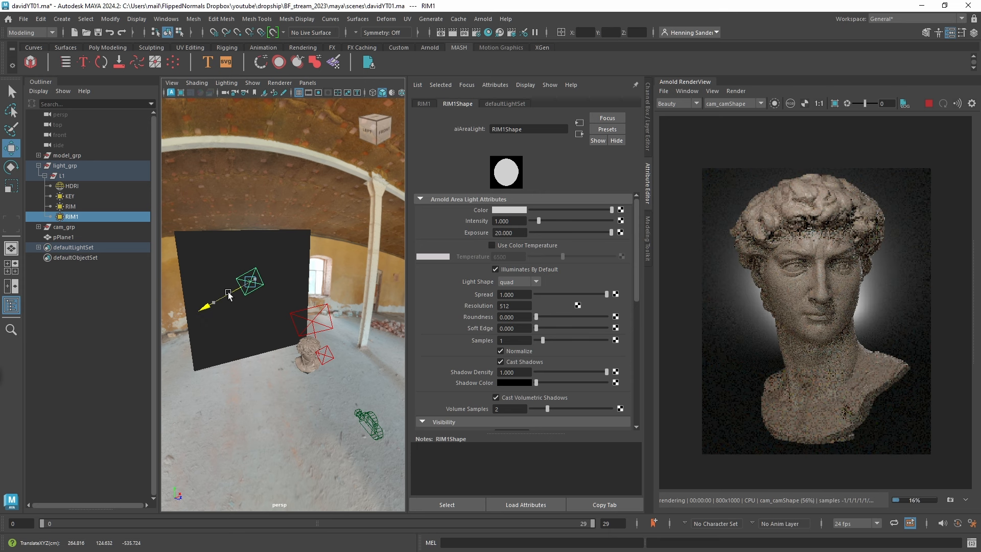
- Lower the background light's exposure to 15
left_click(522, 232)
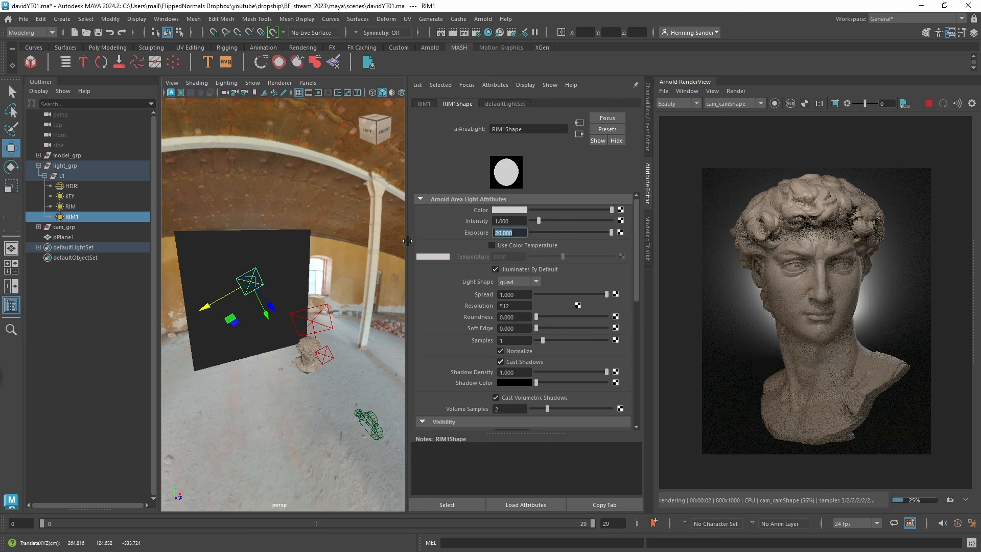
type("14")
key("Return")
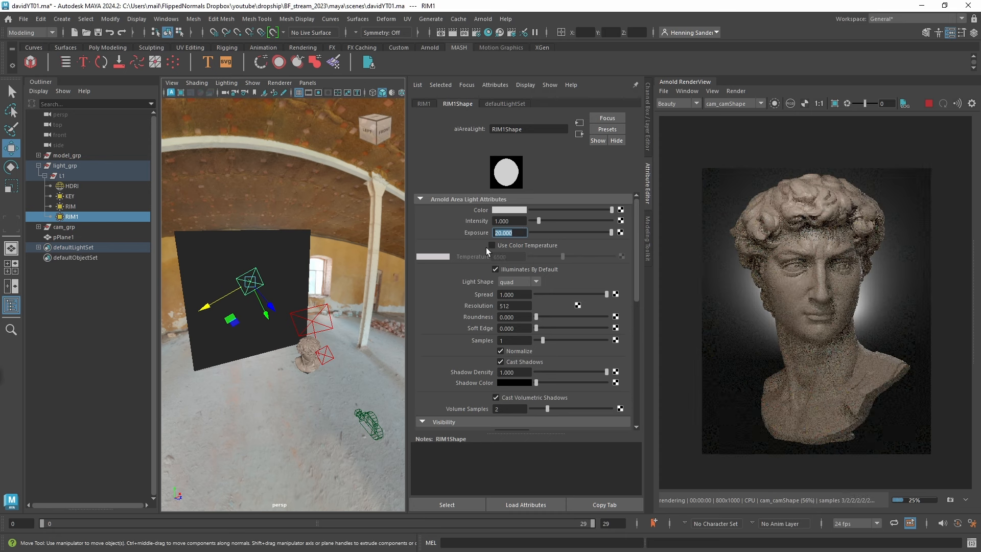
type("15")
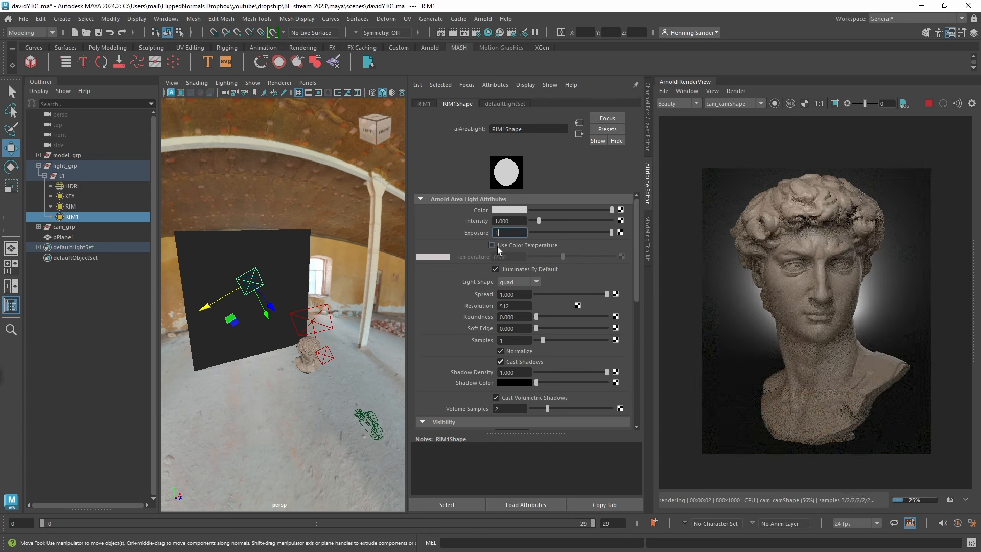
key("Return")
- Rename the duplicated backdrop light BG
double_click(76, 217)
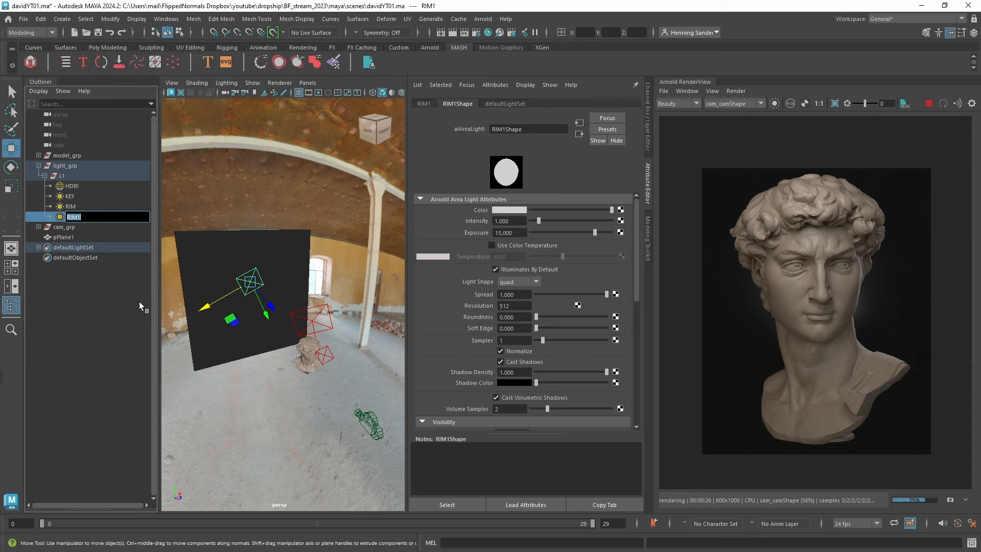
type("BG")
key("Return")
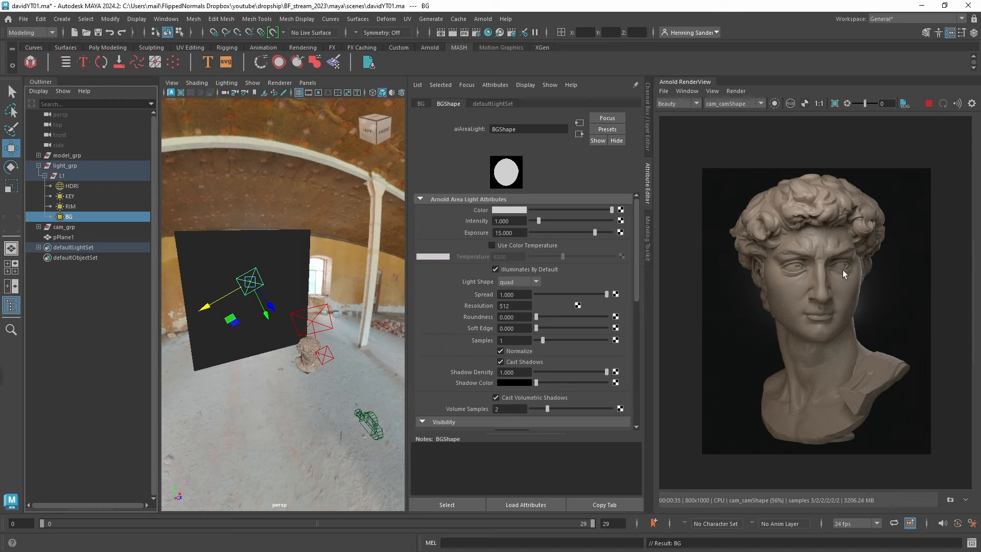
- Toggle the visibility of the RIM, KEY and HDRI lights in turn to compare what each adds to the render
left_click(70, 206)
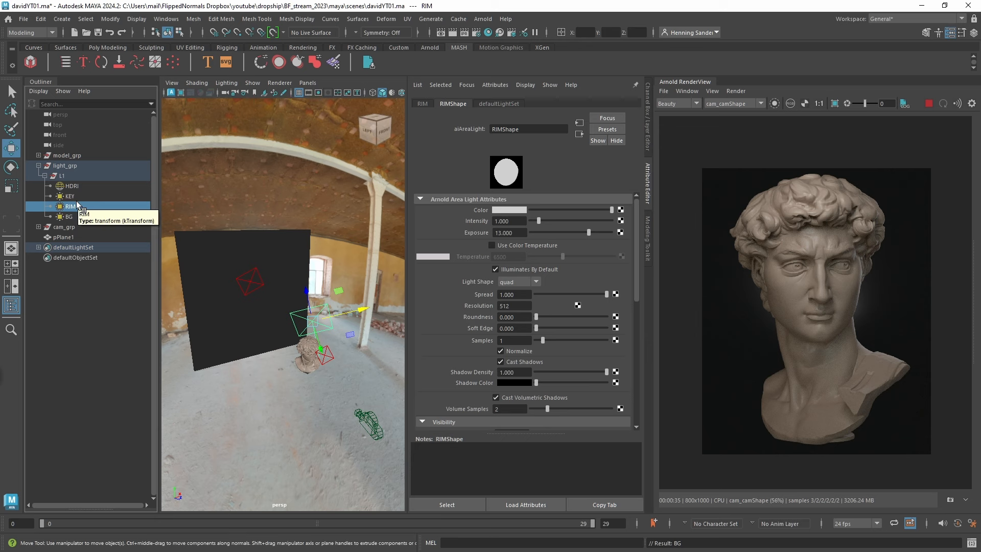
left_click(80, 196)
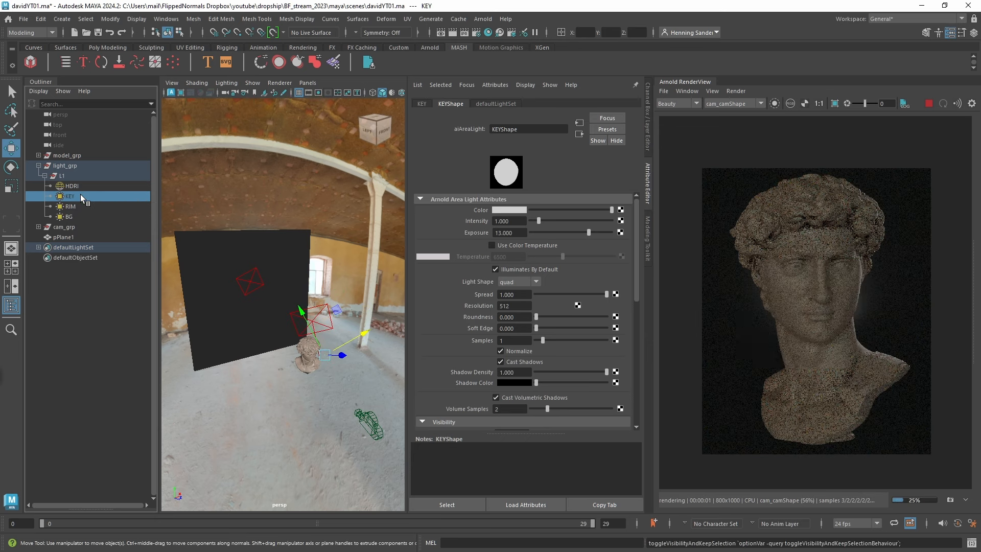
left_click(85, 185)
key("h")
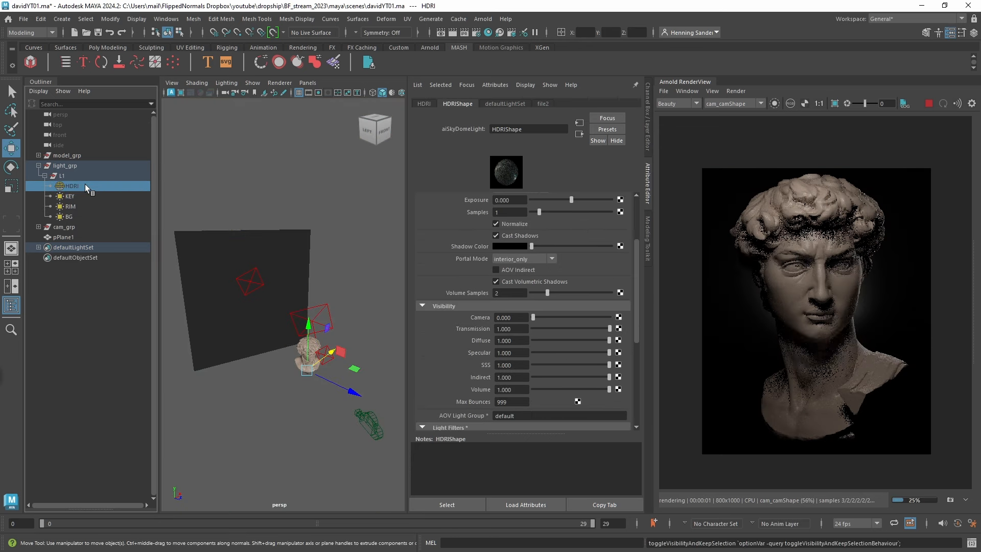
key("h")
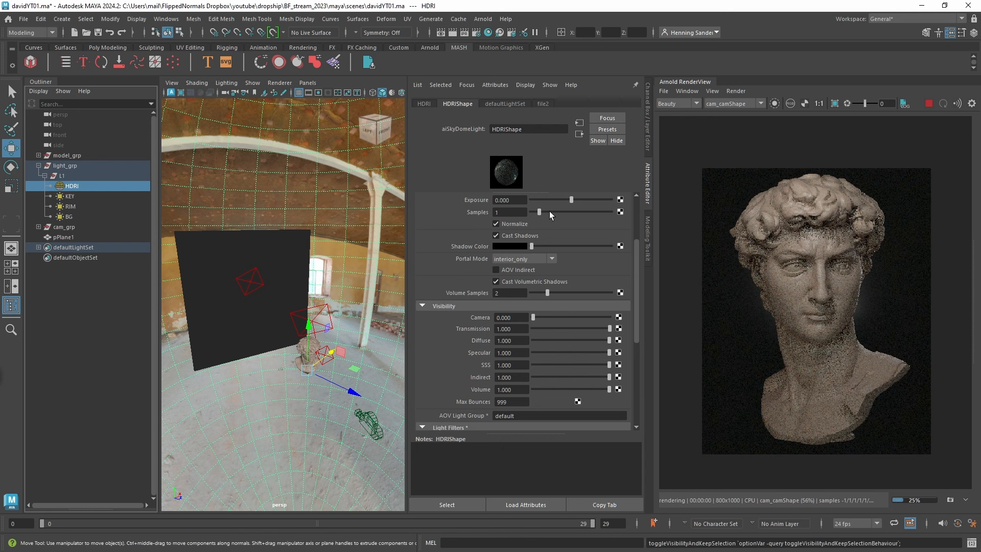
- Lower the HDRI skydome light's intensity to 0.01
scroll(553, 267, "up", 3)
left_click_drag(510, 221, 499, 222)
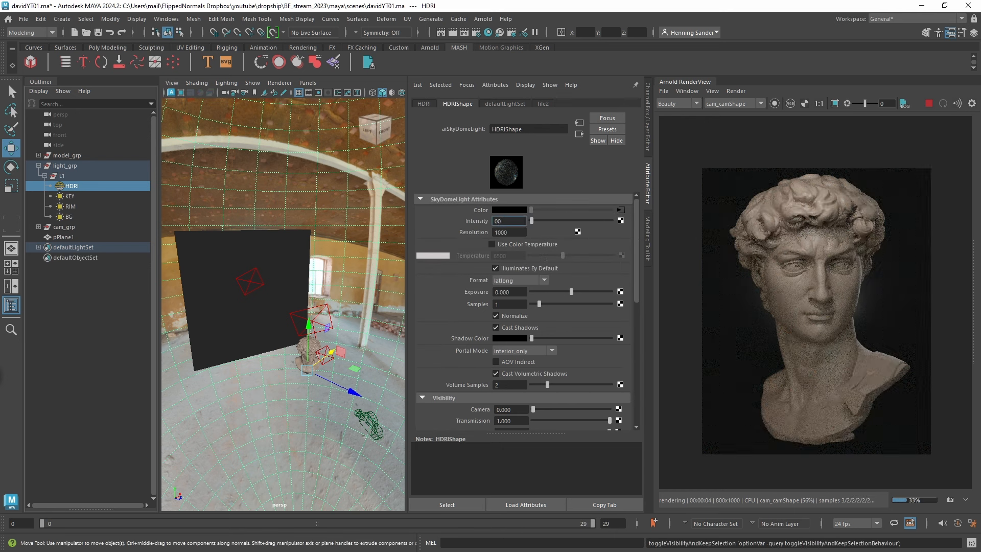
type("1")
key("Return")
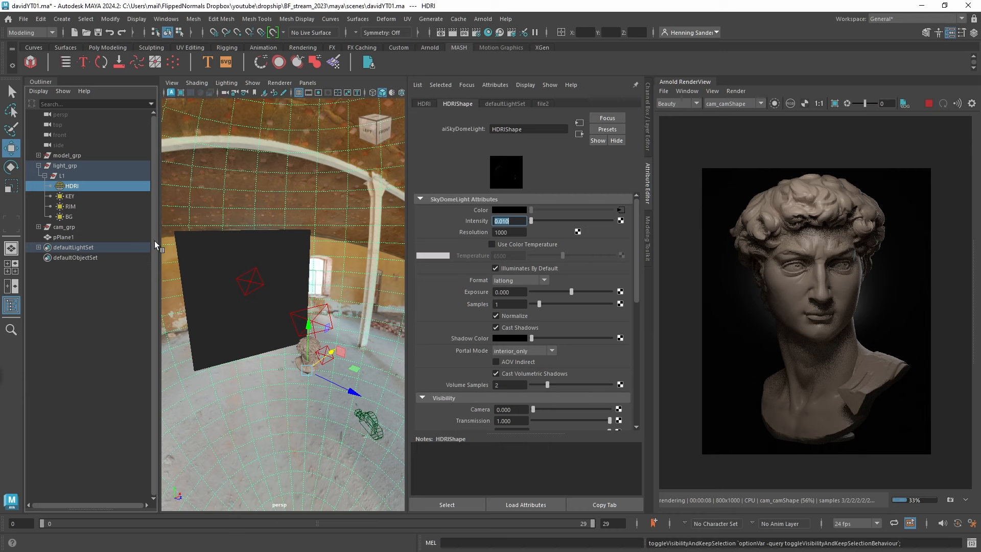
- Set the samples of the KEY, RIM and BG area lights to 3 each
left_click_drag(502, 304, 401, 305)
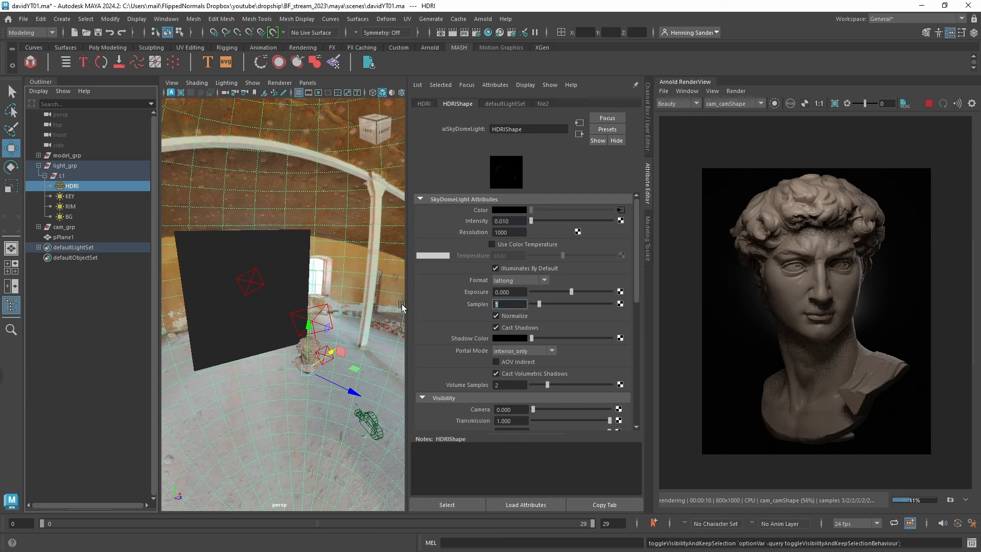
left_click(69, 196)
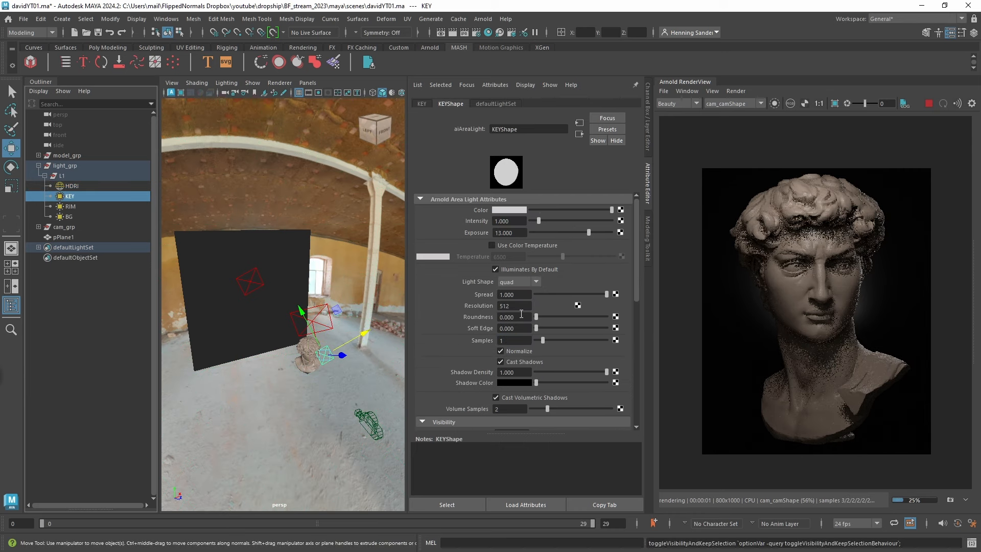
left_click_drag(514, 340, 413, 338)
type("3")
key("Return")
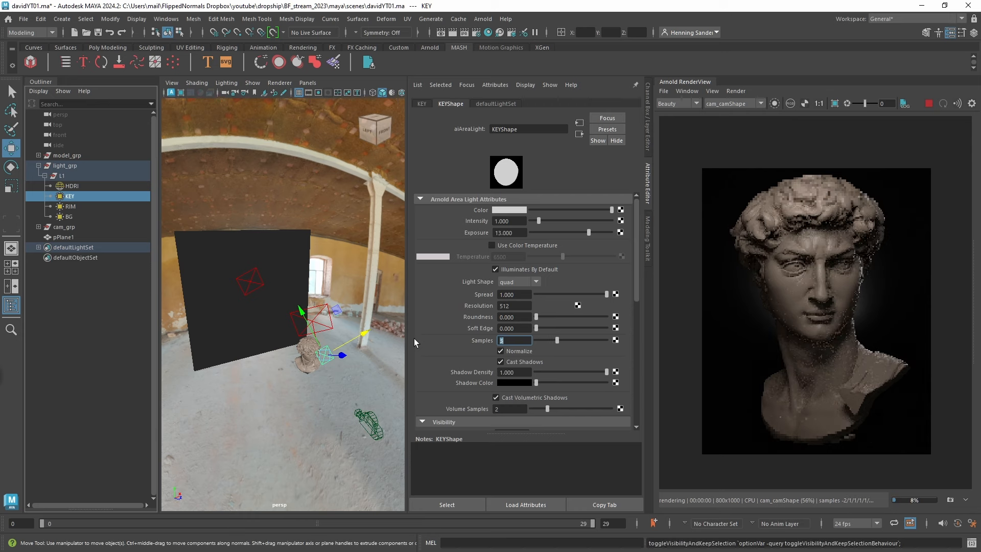
left_click(101, 207)
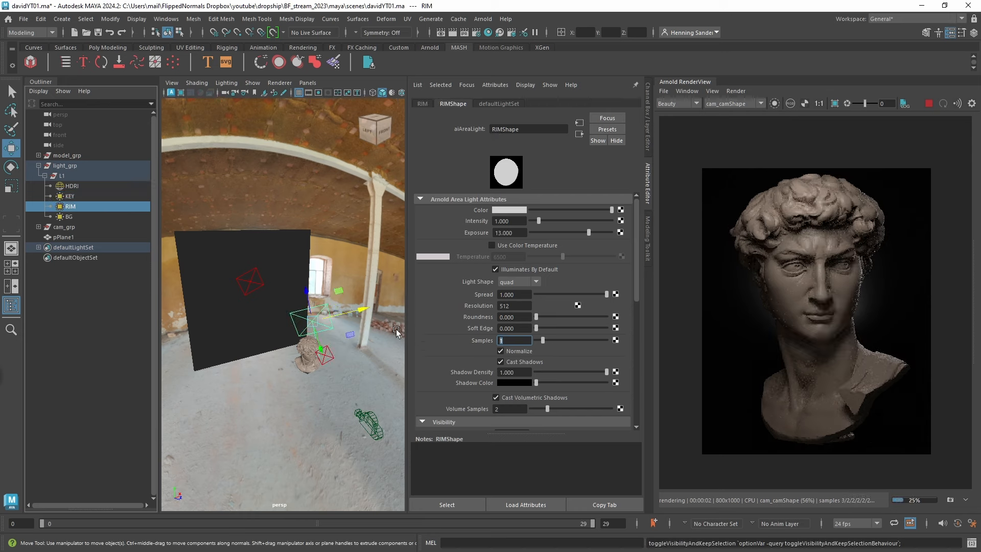
type("3")
key("Return")
left_click(69, 217)
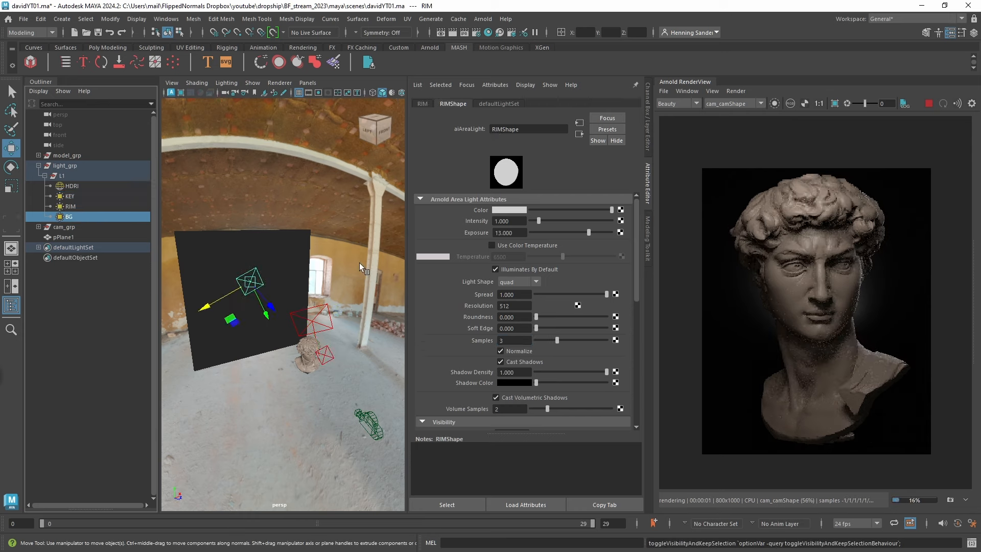
left_click_drag(514, 340, 443, 338)
type("3")
key("Return")
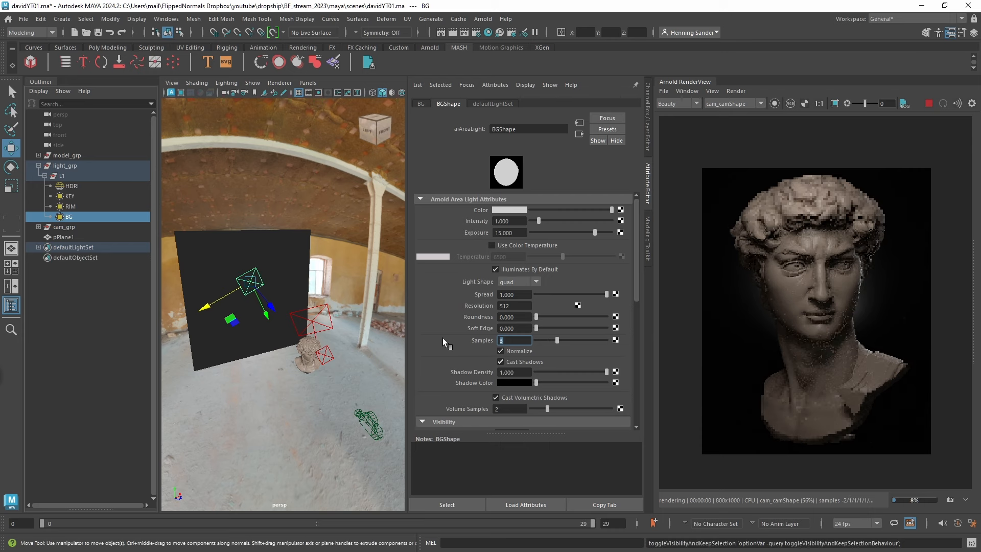
- Review the Arnold renderer's sampling values in the render settings and close them
left_click(476, 32)
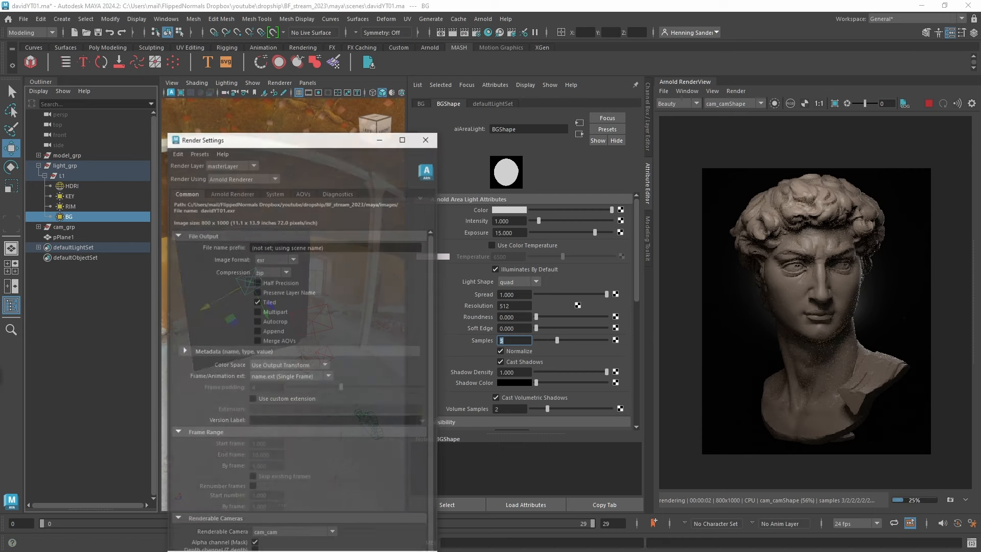
left_click(248, 194)
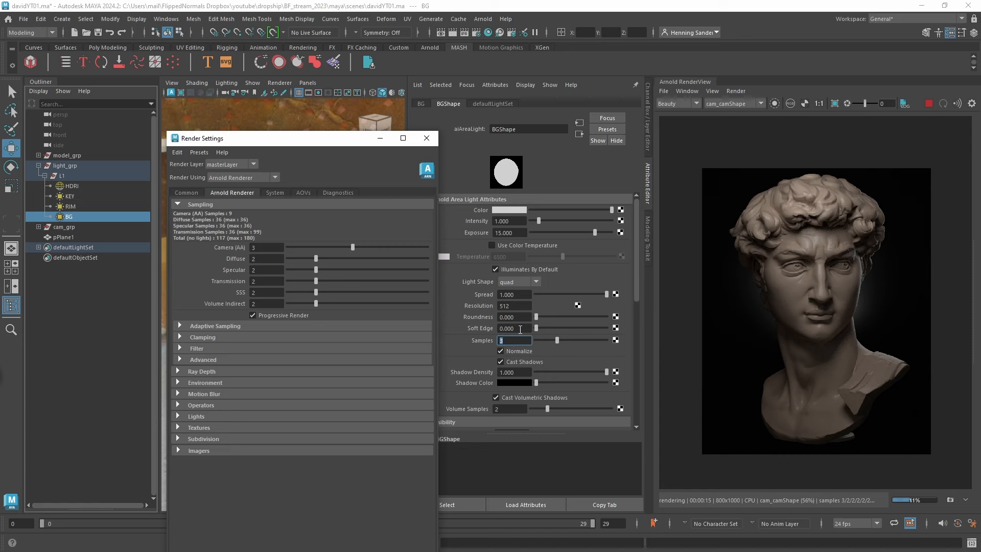
left_click(419, 142)
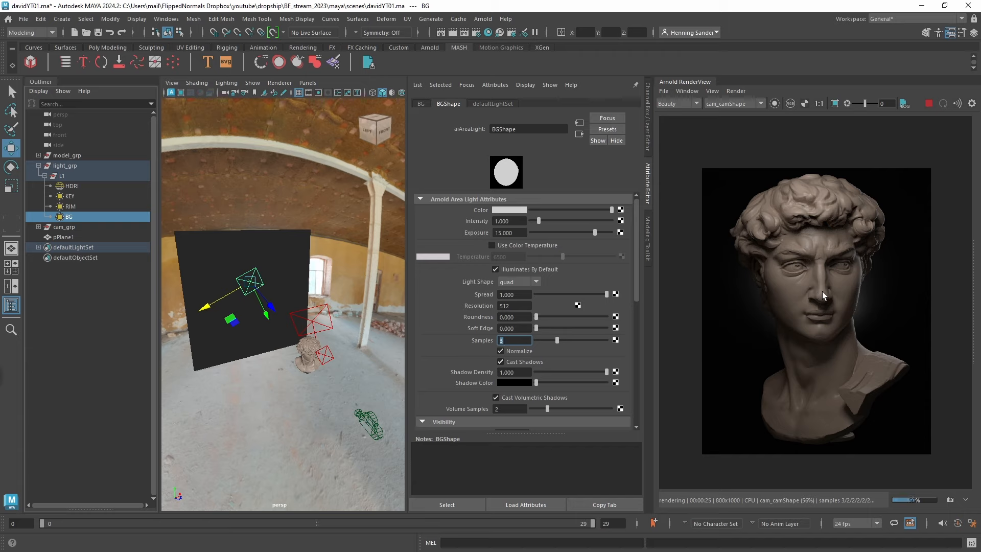
- Select the rim light, the backdrop plane and the background light in turn to review the lighting layout
left_click_drag(323, 336, 334, 390, "alt")
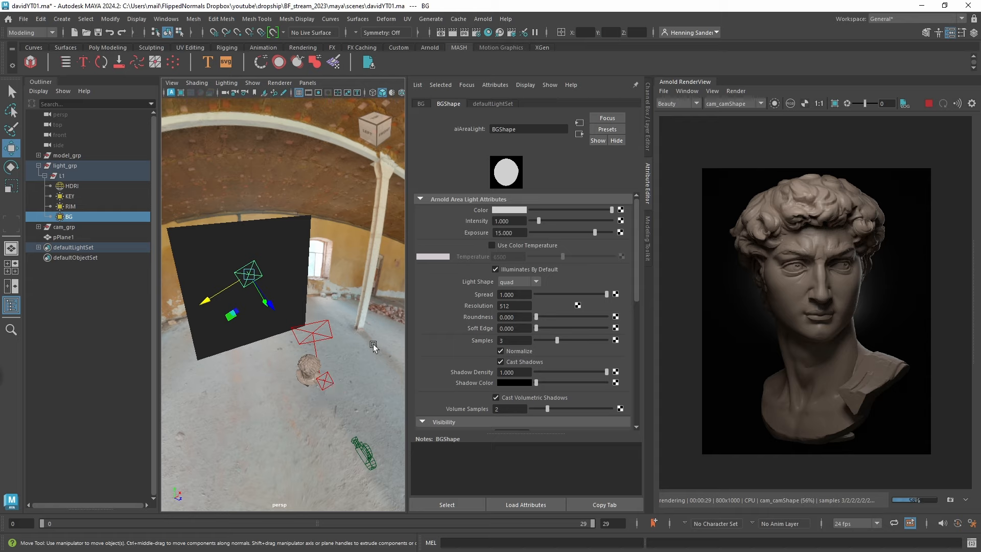
left_click(312, 331)
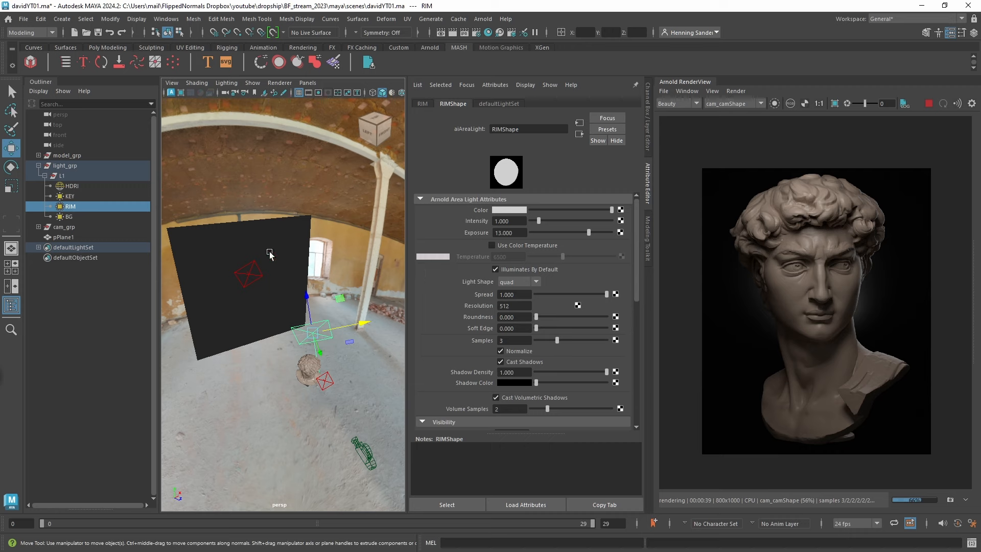
left_click(258, 282)
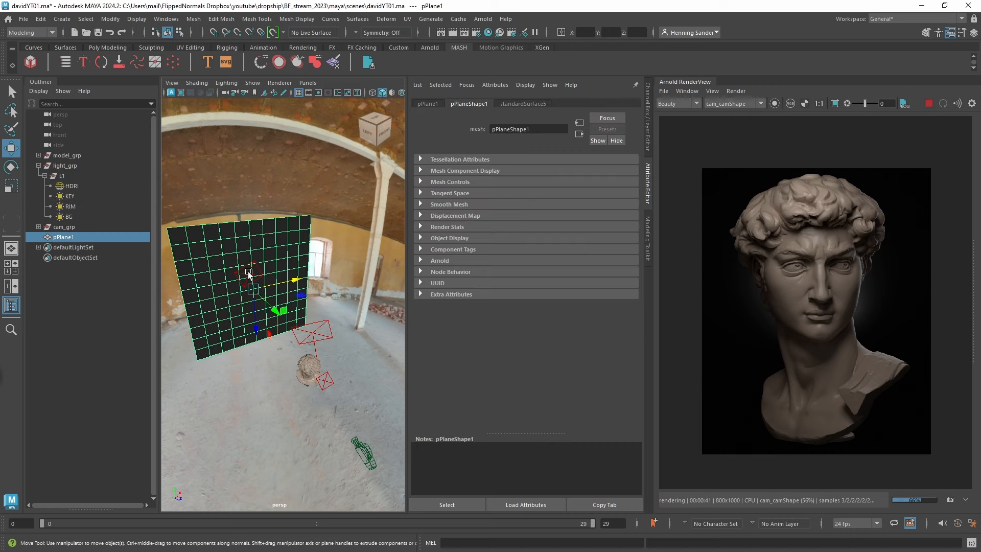
left_click(243, 279)
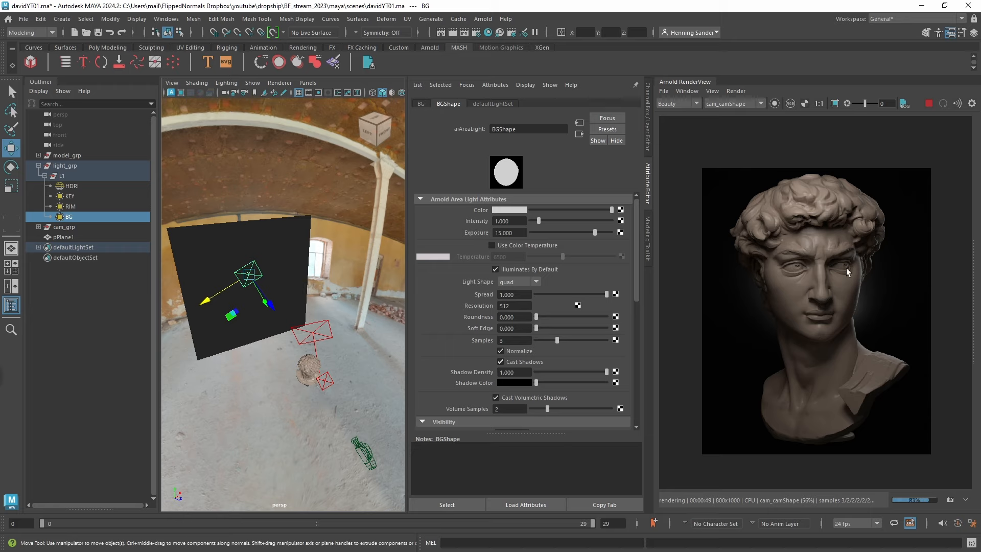
- Hide the complete L1 light group and expand it in the outliner
left_click(45, 175)
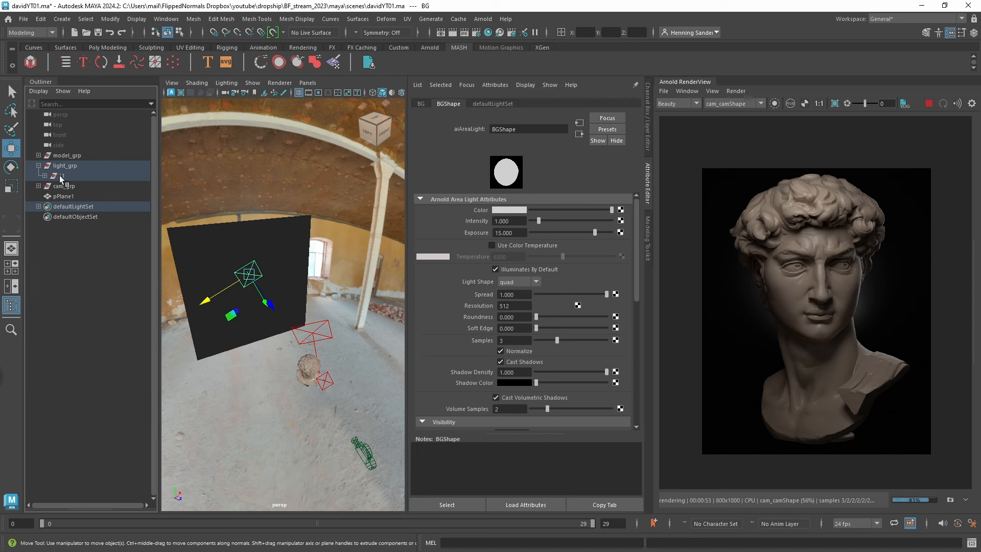
left_click(59, 176)
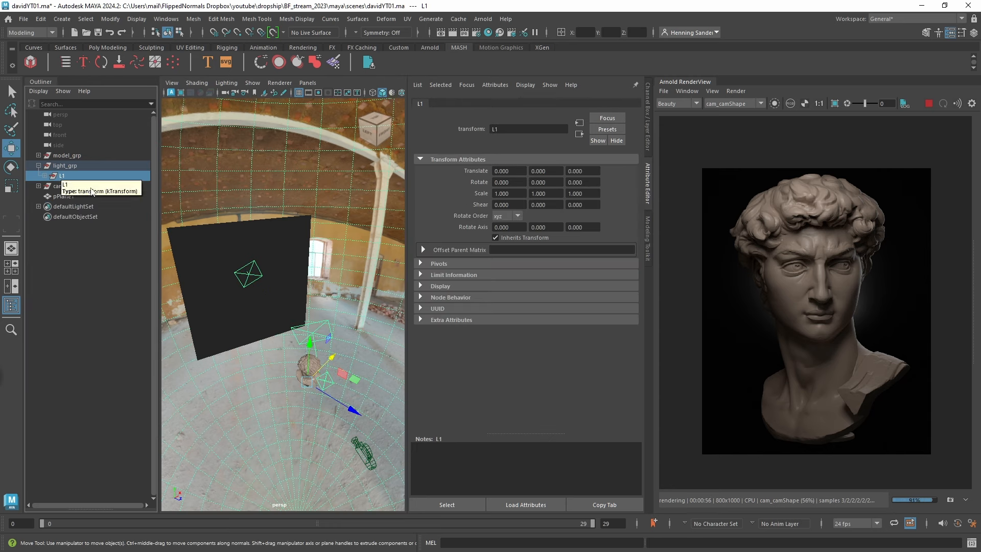
key("h")
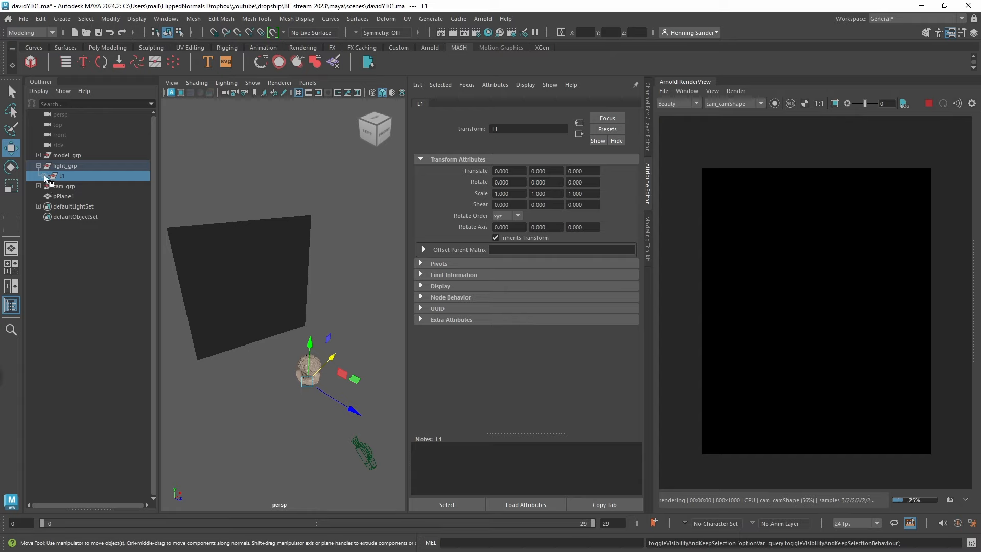
left_click(44, 175)
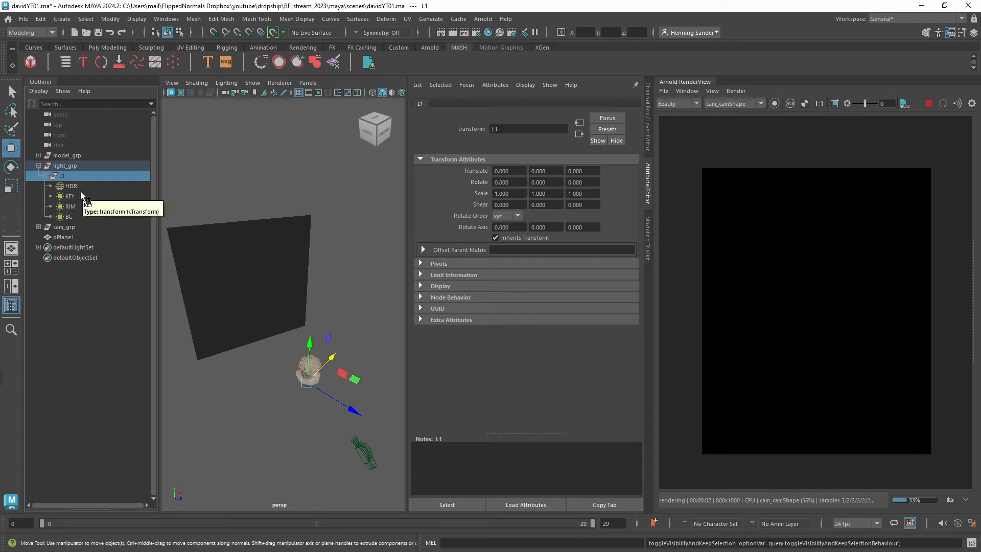
- Create an empty group named L2 and place it directly after light_grp in the outliner
left_click(348, 233)
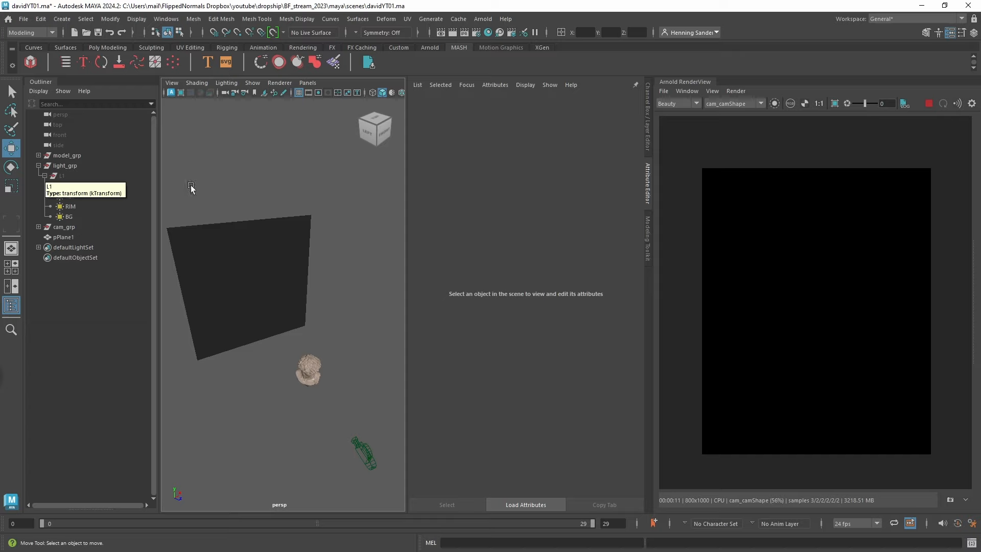
key("ctrl+g")
double_click(67, 249)
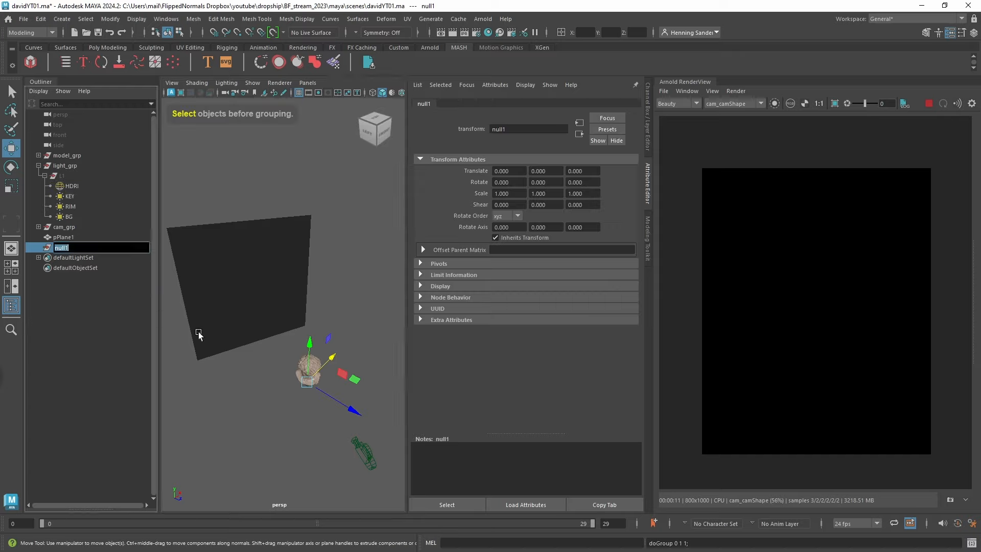
type("L2")
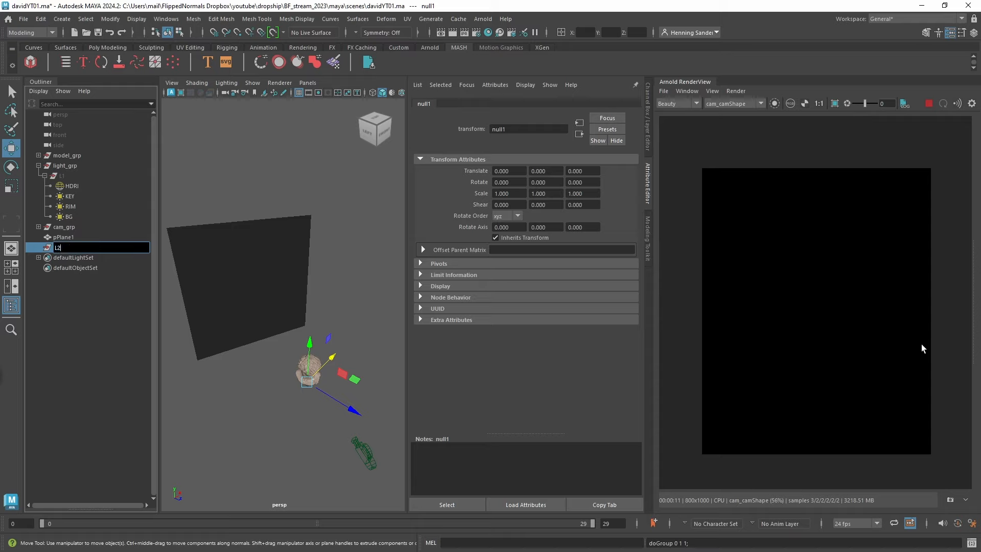
key("Return")
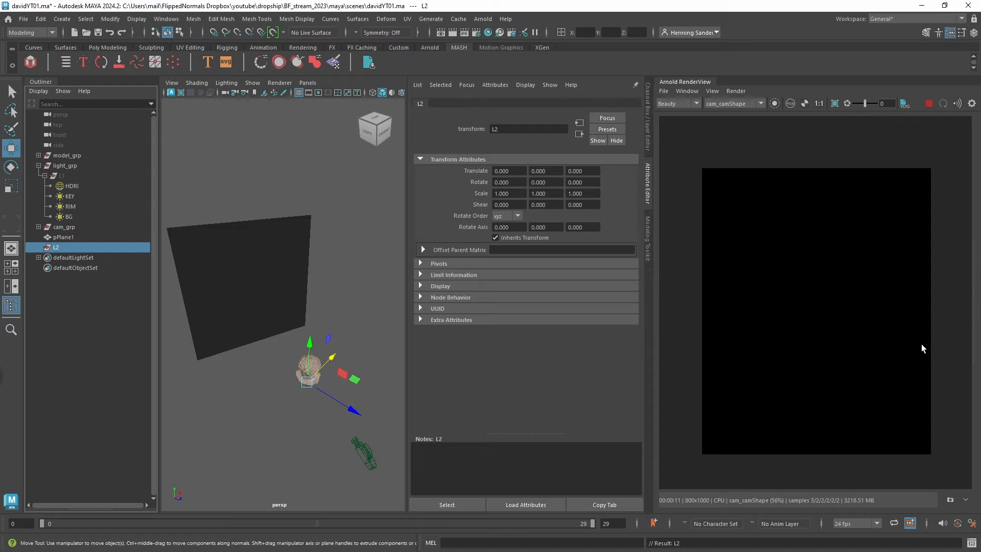
left_click(44, 176)
middle_click_drag(67, 205, 77, 183)
left_click(339, 267)
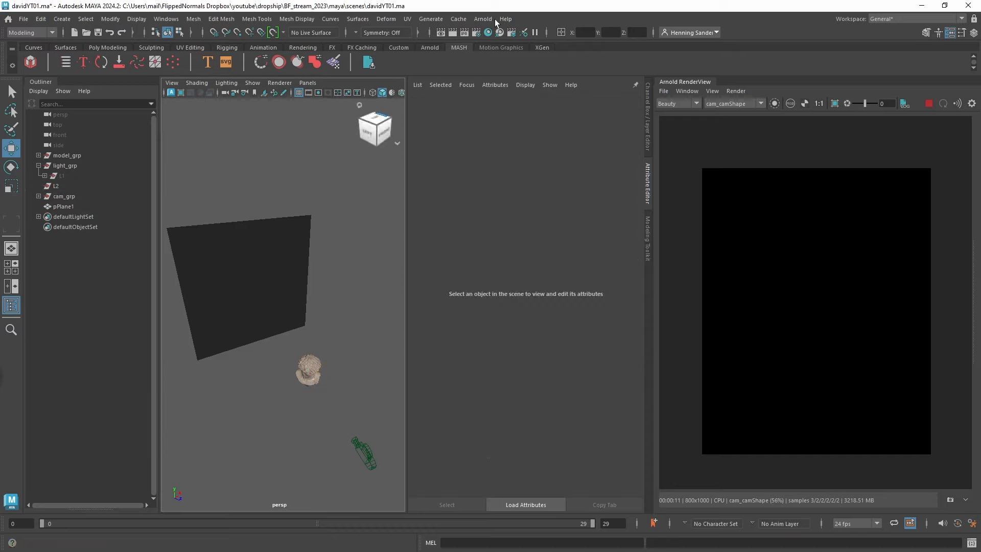
- Create a standard Maya spot light and scale it up uniformly to about 78
left_click(65, 21)
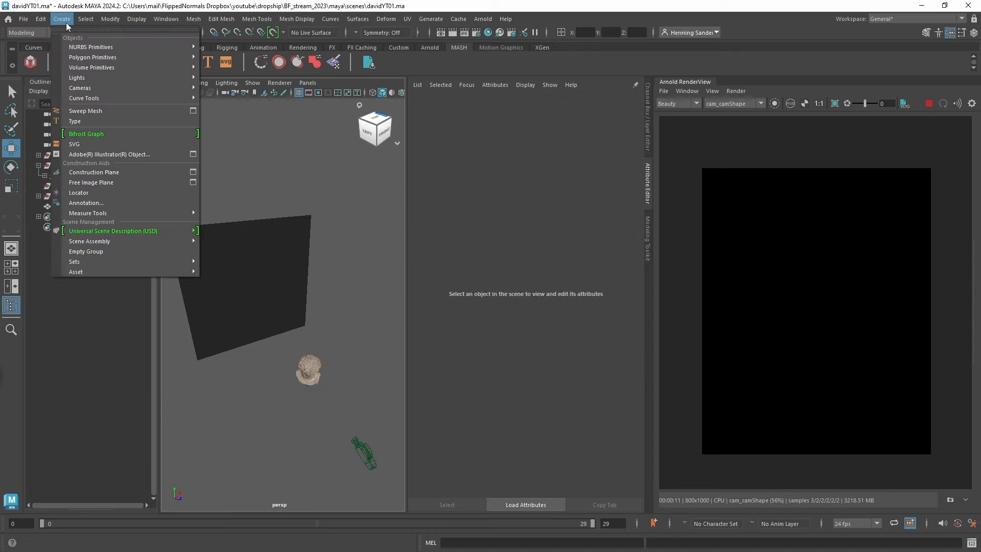
mouse_move(90, 78)
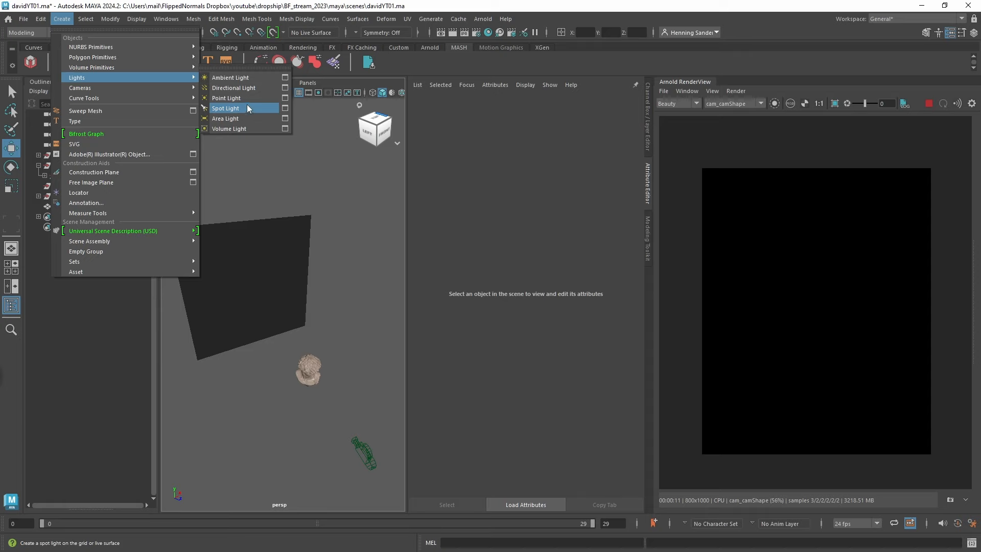
left_click(248, 109)
mouse_move(314, 350)
left_mouse_down("alt")
mouse_move(271, 348)
mouse_move(309, 336)
left_mouse_up("alt")
key("r")
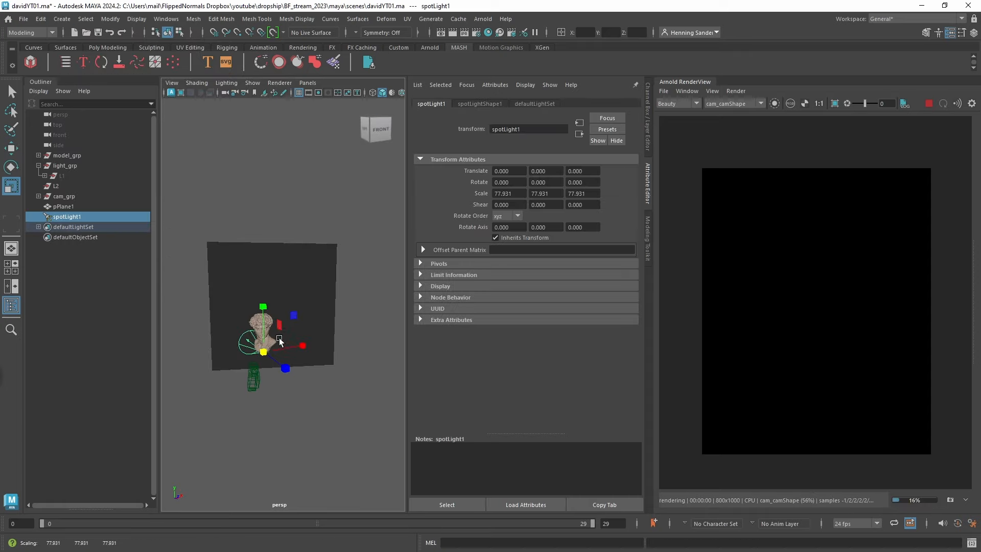
- Move the spot light above and in front of the bust, to about 137 in Y and 102 in Z
key("w")
left_click_drag(262, 315, 263, 265)
left_click_drag(290, 324, 389, 307, "alt")
key("e")
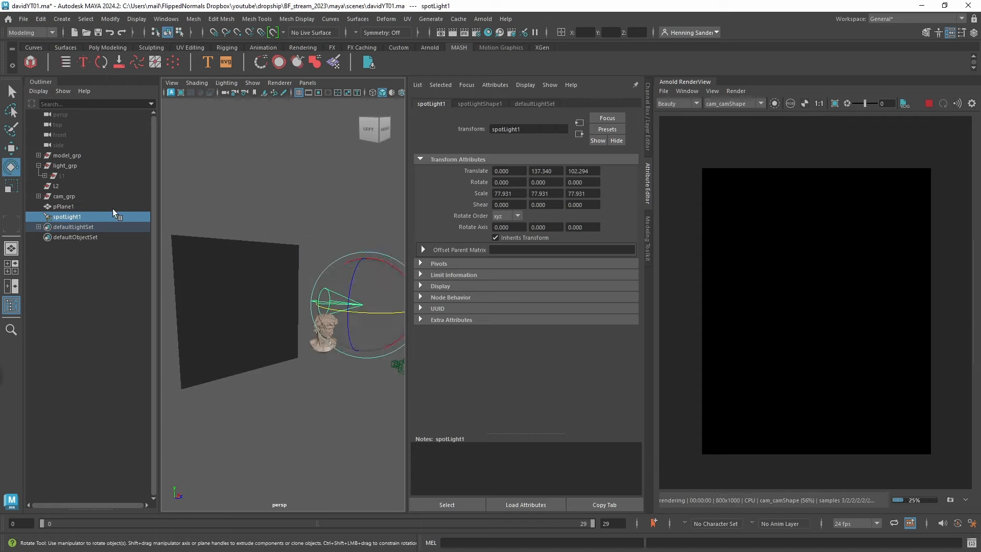
- Parent the spot light under the L2 group and rename it KEY
middle_click_drag(81, 218, 68, 186)
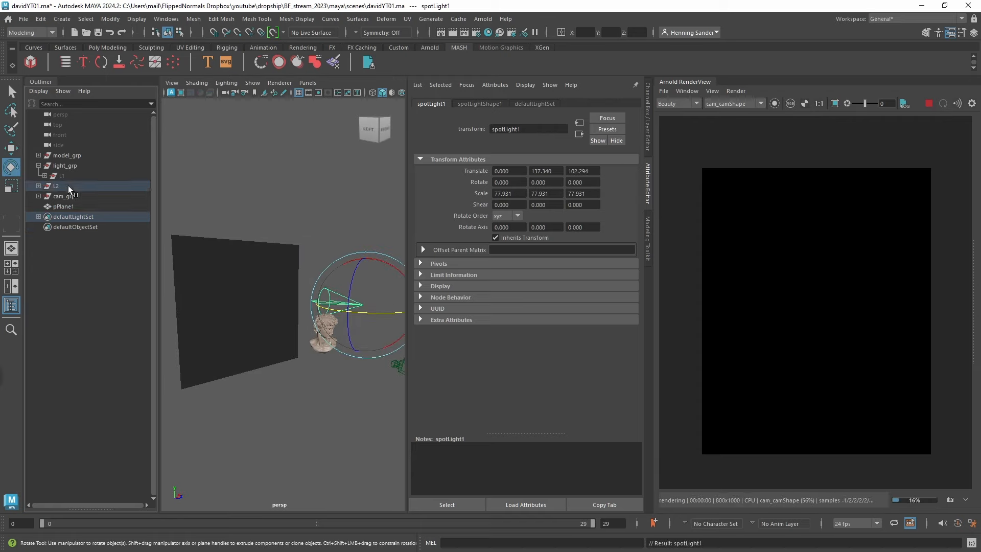
left_click(38, 186)
double_click(77, 196)
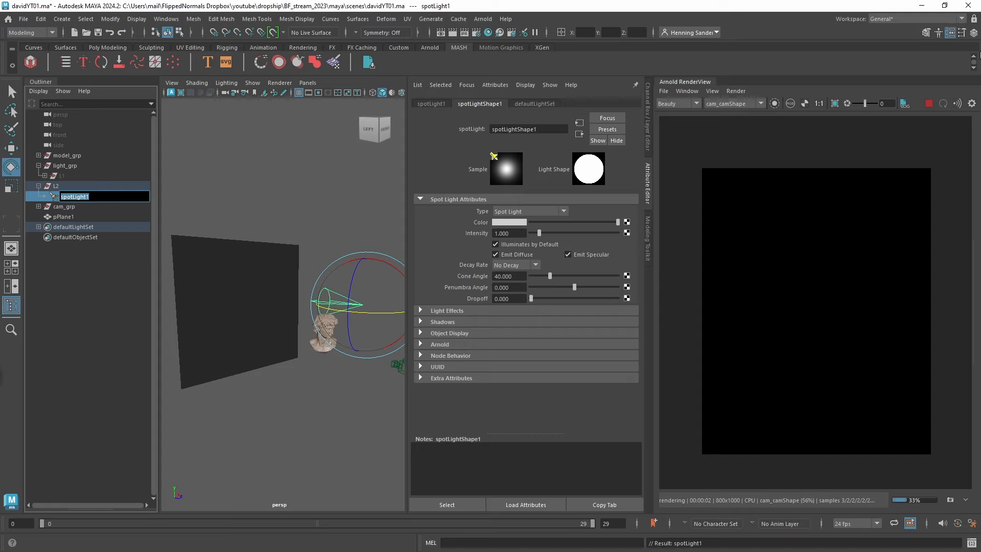
type("KEY")
key("Return")
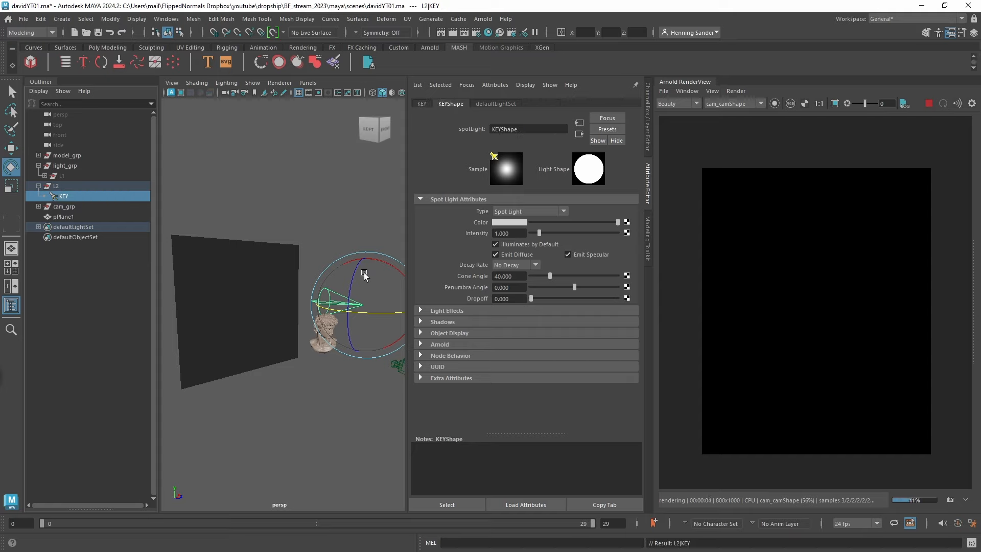
- Rotate the KEY spot light to point down toward the bust and raise it above the head
middle_click_drag(365, 276, 346, 286, "alt")
left_click_drag(381, 281, 312, 207)
key("w")
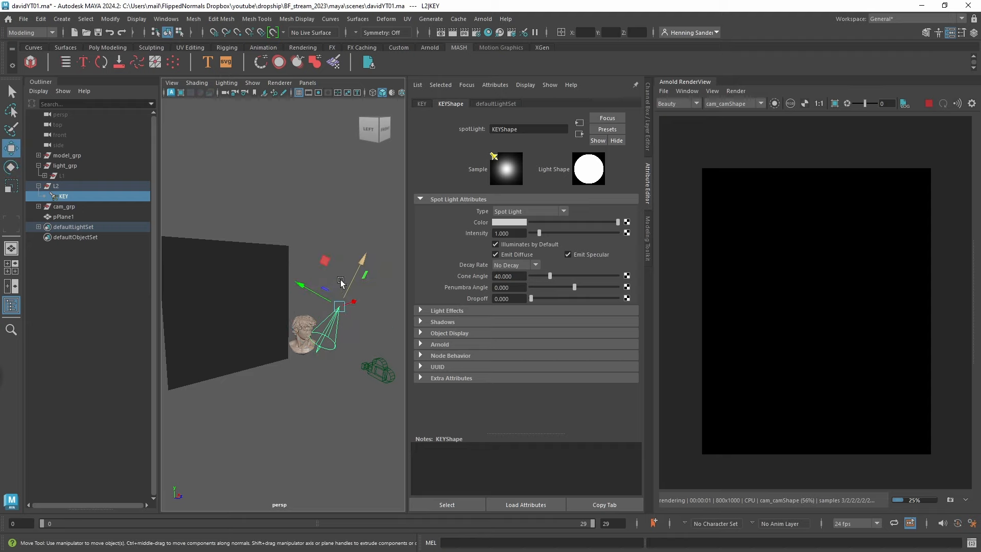
left_click_drag(325, 261, 308, 244)
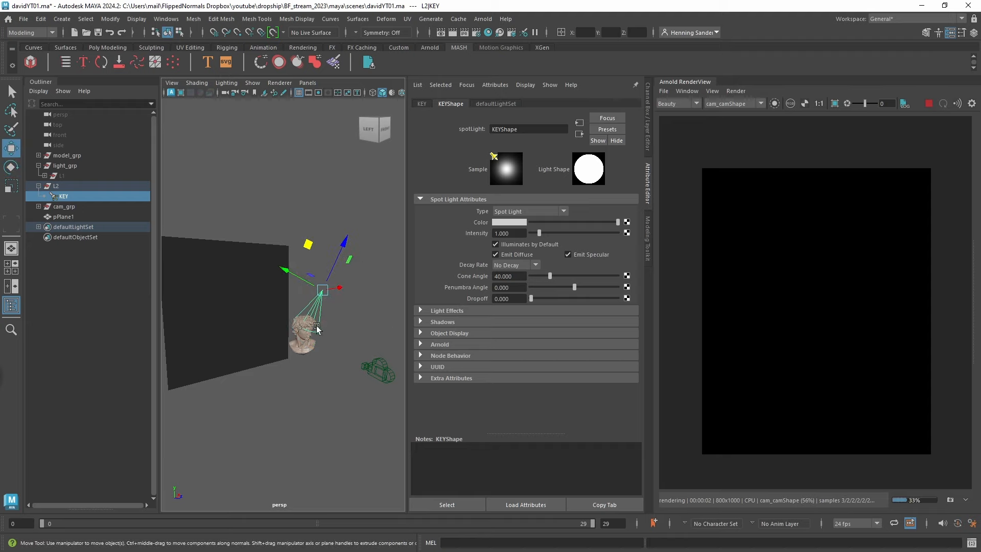
- Set the KEY light's Arnold exposure to 14
left_click(441, 344)
left_click(511, 382)
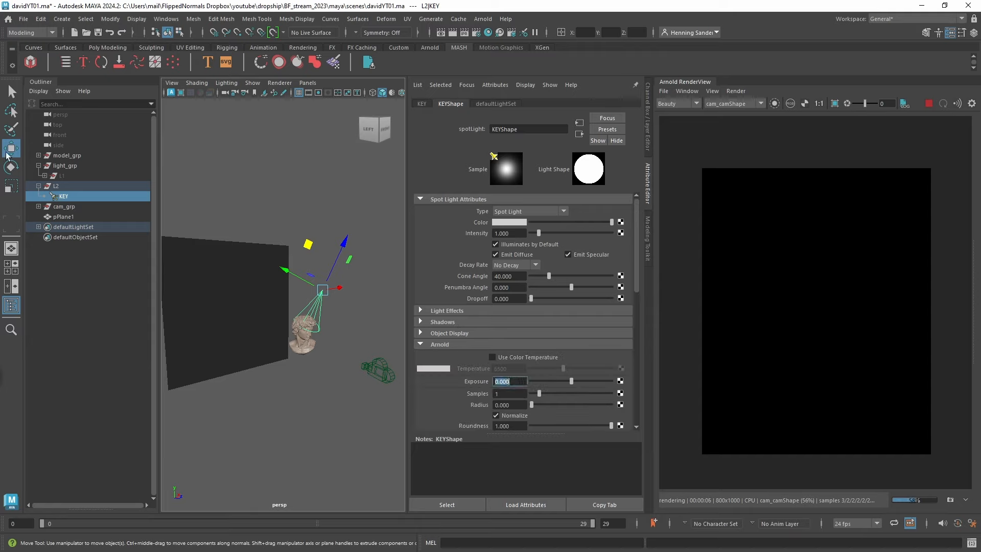
type("14")
key("Return")
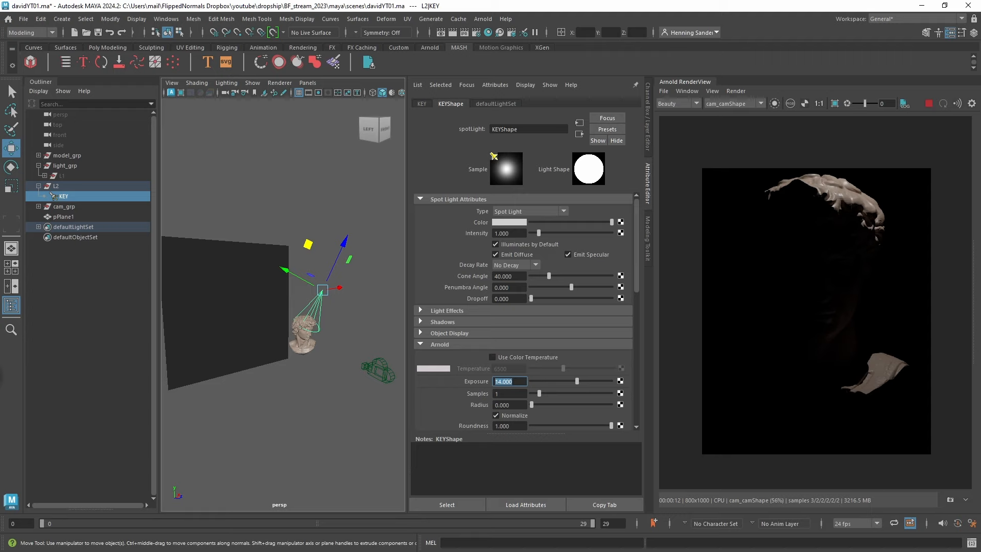
- Rotate the KEY spot light to a shallower downward tilt
middle_click_drag(340, 323, 313, 323, "alt")
right_click_drag(302, 322, 317, 320, "alt")
left_click_drag(300, 316, 313, 309, "alt")
key("e")
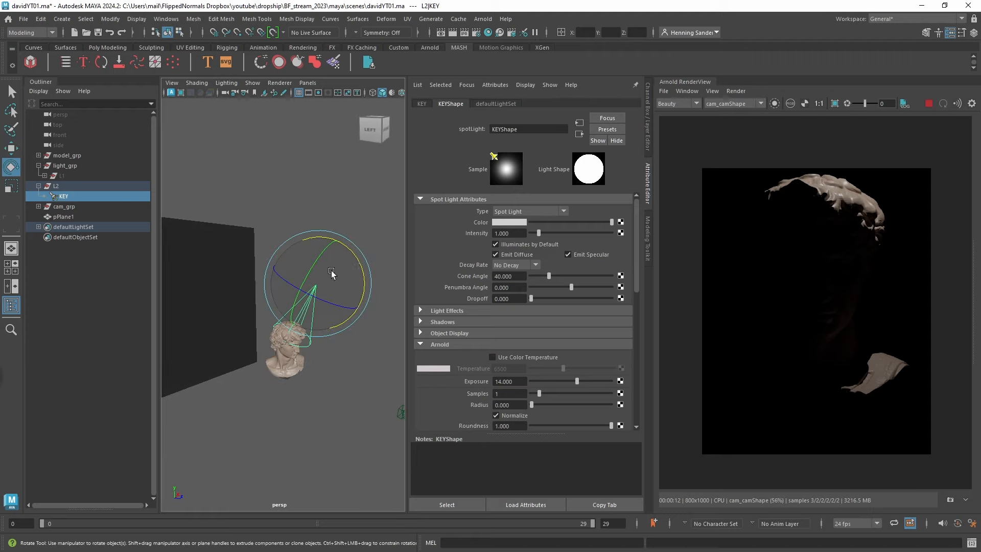
left_click_drag(331, 273, 311, 276)
key("w")
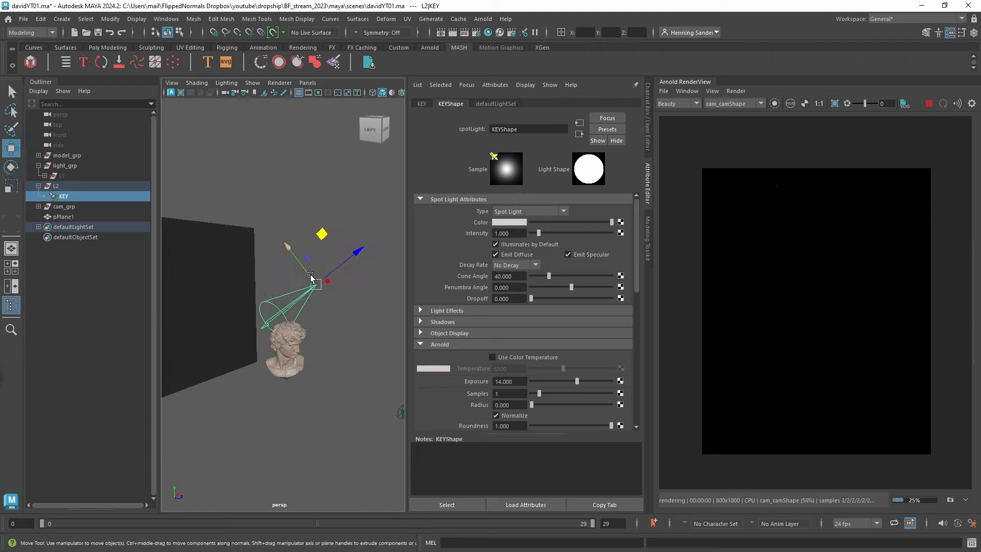
- Move the KEY spot light away from the bust to about -7 in X, 185 in Y and 177 in Z
left_click_drag(317, 239, 385, 243)
middle_click_drag(354, 287, 328, 280, "alt")
left_click_drag(333, 297, 292, 315, "alt")
middle_click_drag(282, 317, 292, 311, "alt")
mouse_move(292, 311)
right_mouse_down("alt")
mouse_move(312, 306)
mouse_move(298, 323)
right_mouse_up("alt")
left_click_drag(299, 323, 308, 322, "alt")
left_click_drag(349, 287, 364, 281)
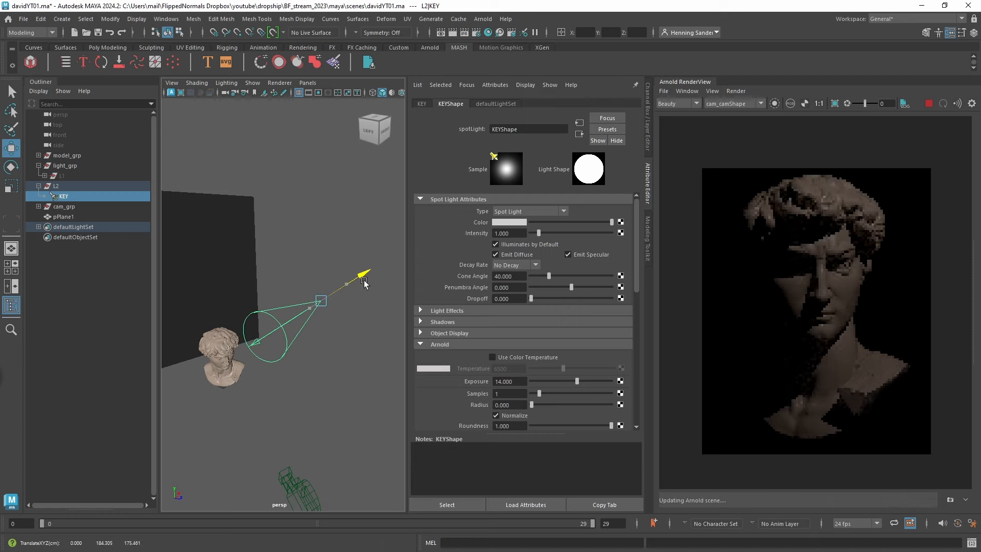
left_click_drag(319, 319, 278, 326, "alt")
middle_click_drag(254, 310, 271, 316, "alt")
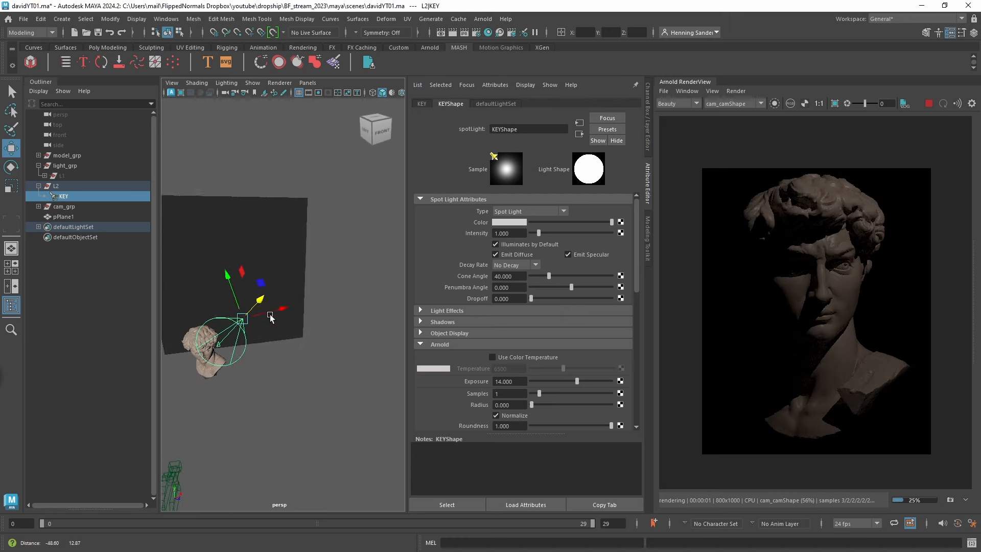
left_click_drag(270, 317, 265, 320)
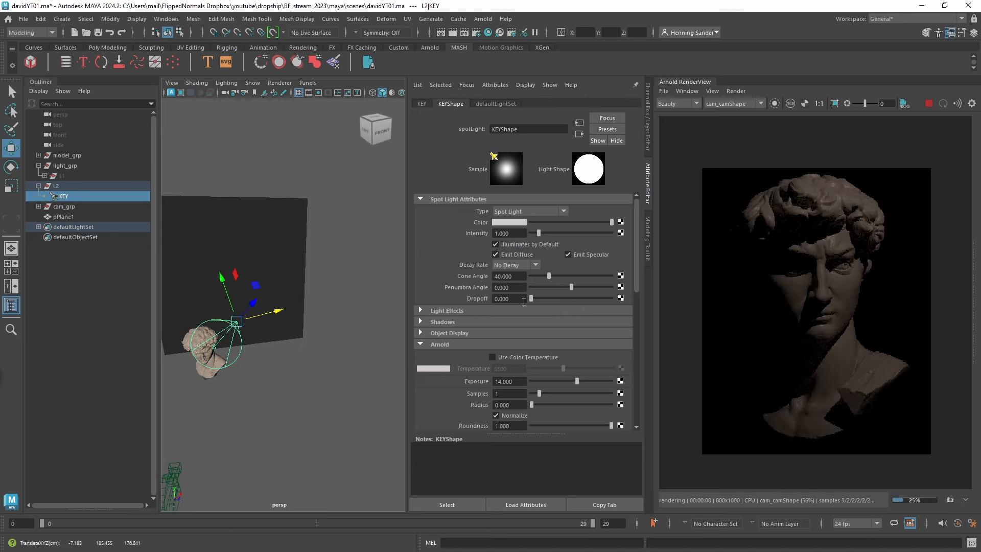
- Narrow the KEY light's cone angle to about 15 and set its penumbra angle to about 1.8
left_click_drag(505, 277, 401, 272, "ctrl")
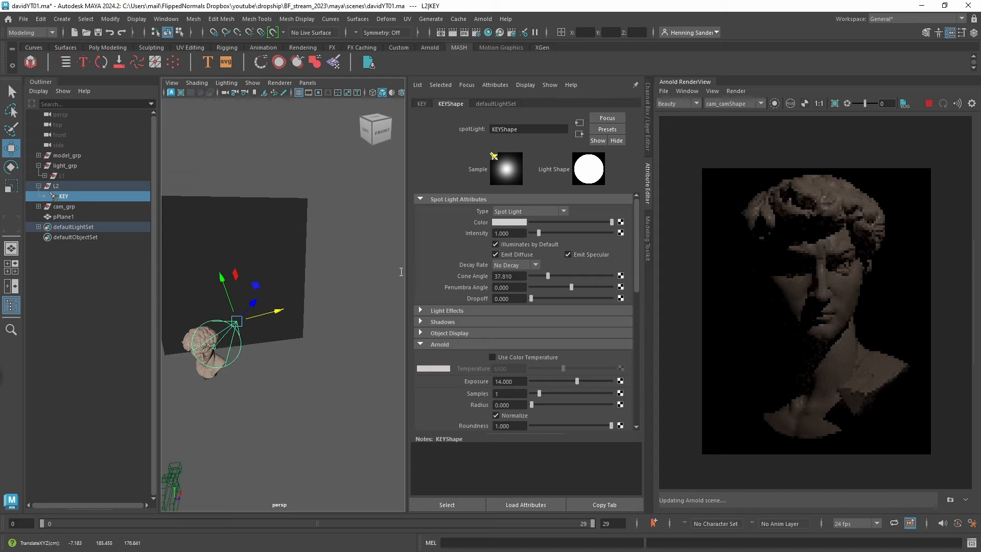
left_click(548, 276)
left_click_drag(543, 275, 577, 286)
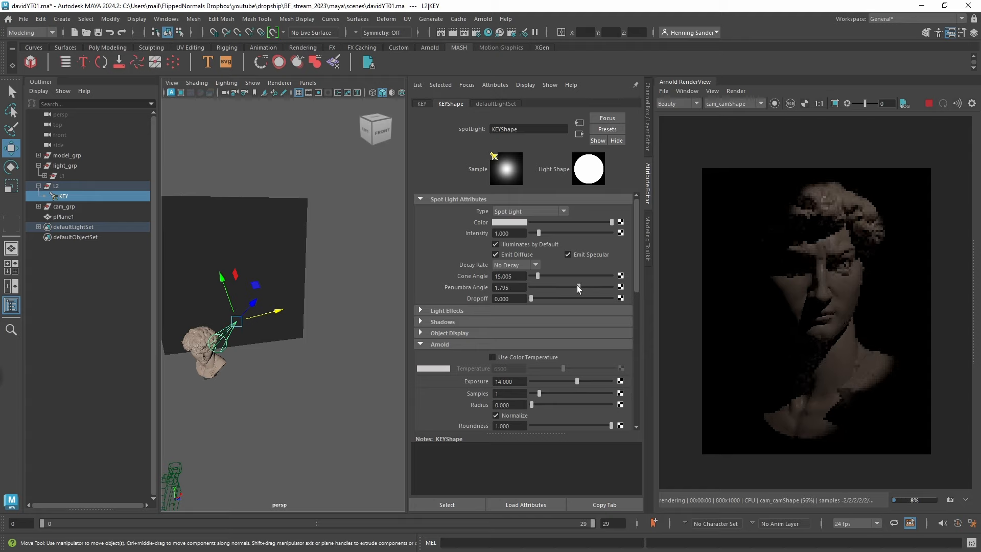
- Raise the KEY light's Arnold exposure to about 16.3
key("alt+Tab")
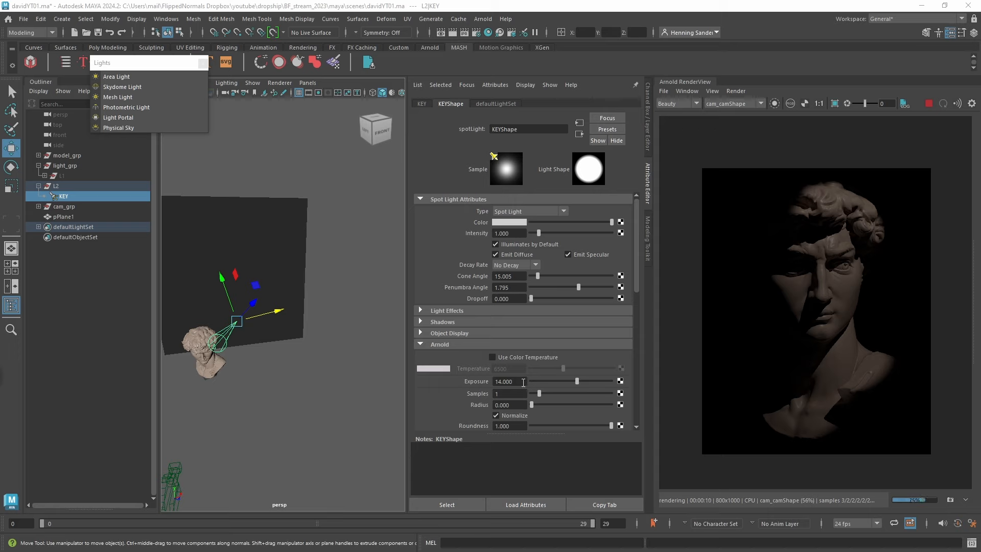
left_click_drag(523, 382, 640, 385, "ctrl")
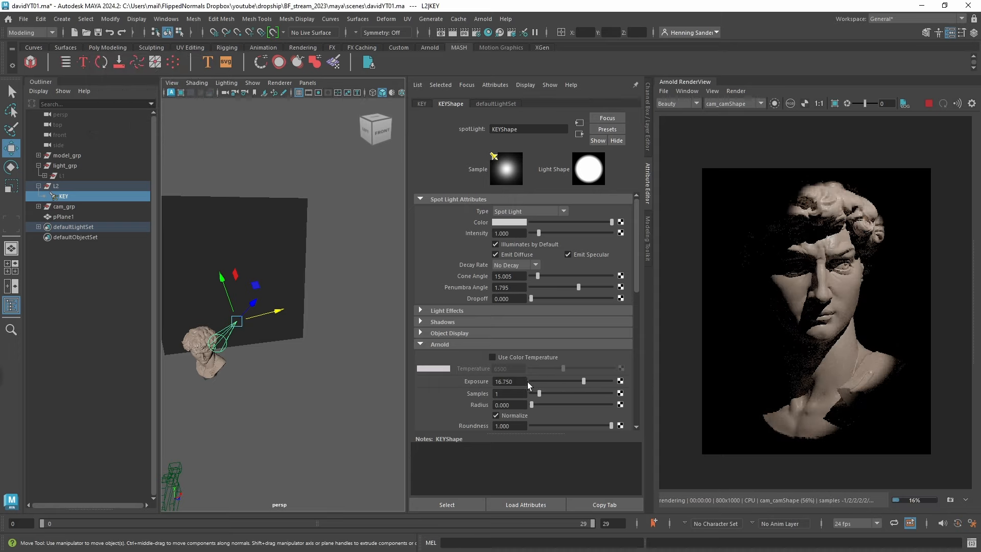
left_click_drag(527, 383, 492, 383, "ctrl")
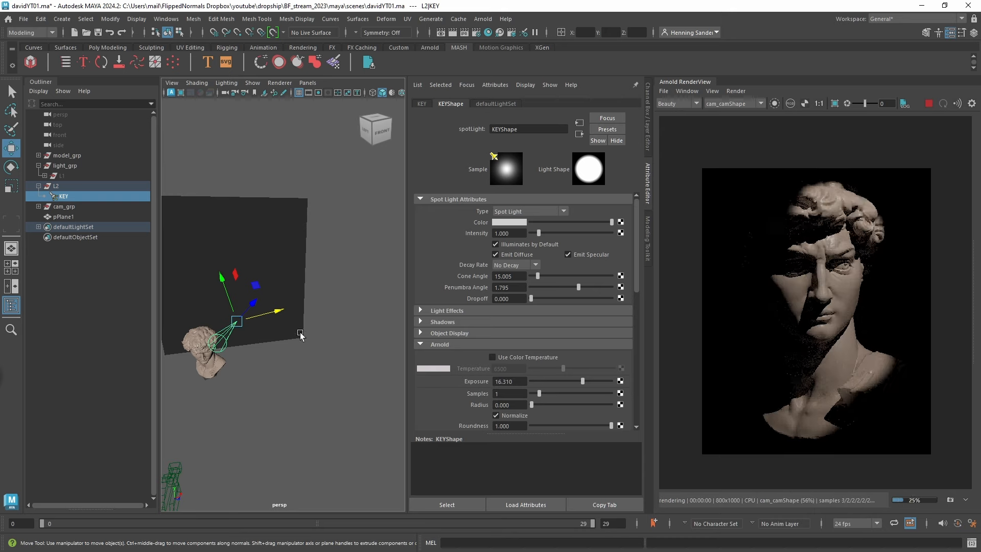
- Look through the KEY light and reposition it so its cone centres on the bust's head
left_click_drag(259, 354, 294, 344, "alt")
right_click_drag(265, 323, 288, 327, "alt")
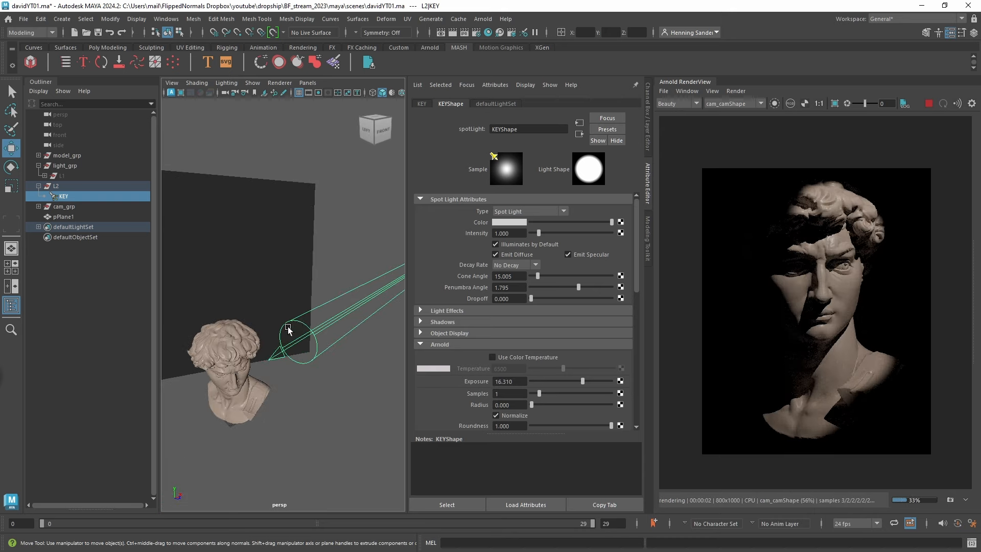
left_click_drag(288, 329, 274, 127, "alt")
left_click(307, 83)
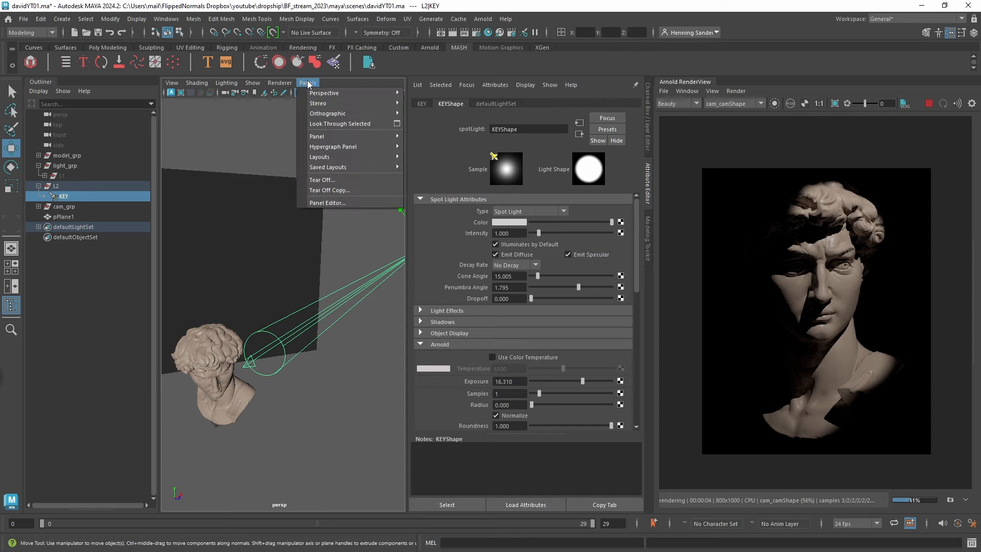
left_click(340, 124)
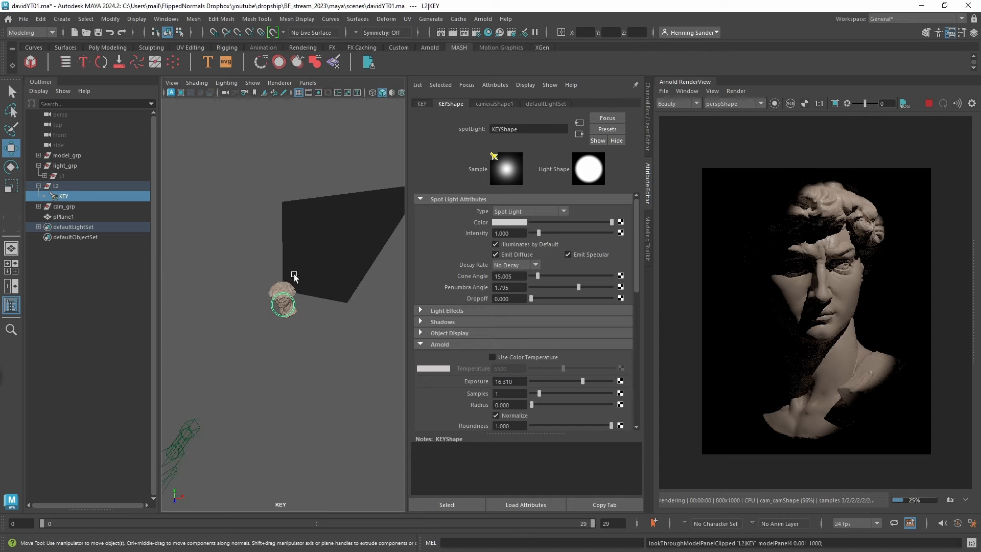
middle_click_drag(293, 275, 302, 263, "alt")
middle_click_drag(309, 240, 309, 237, "alt")
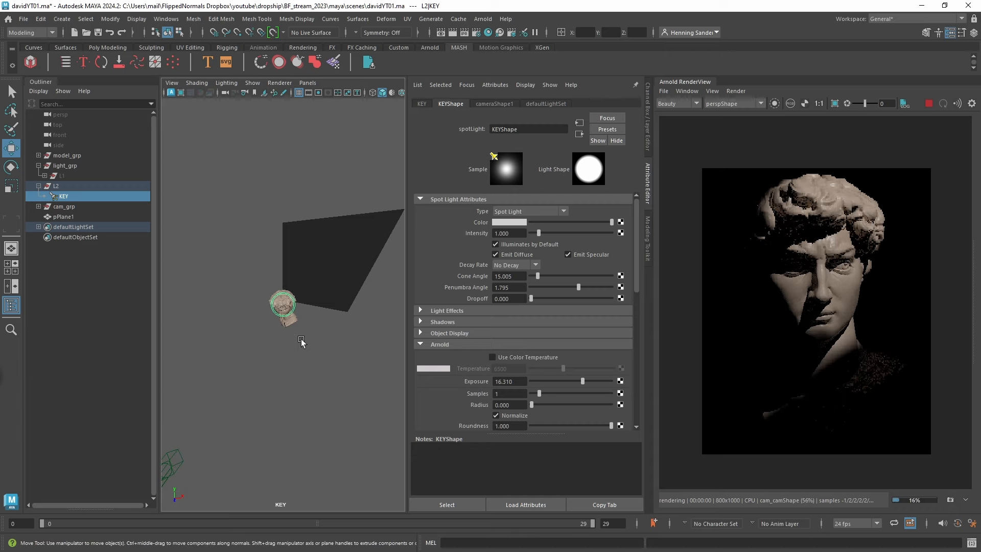
middle_click_drag(302, 339, 333, 180, "alt")
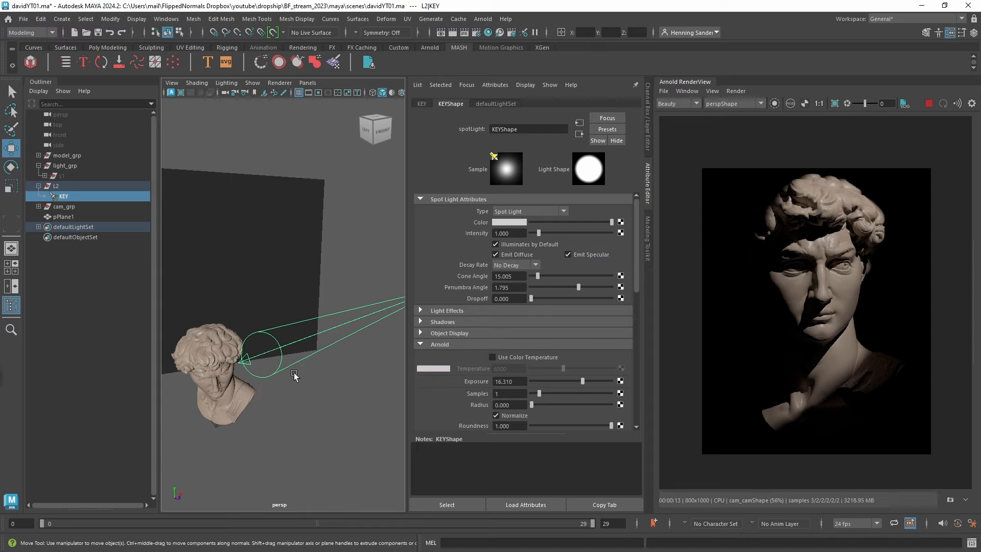
- Set the KEY light's Arnold samples to 3 and its radius to 10
right_click_drag(313, 365, 276, 339, "alt")
left_click_drag(276, 339, 324, 339, "alt")
right_click_drag(324, 339, 321, 337, "alt")
left_click_drag(321, 337, 319, 326, "alt")
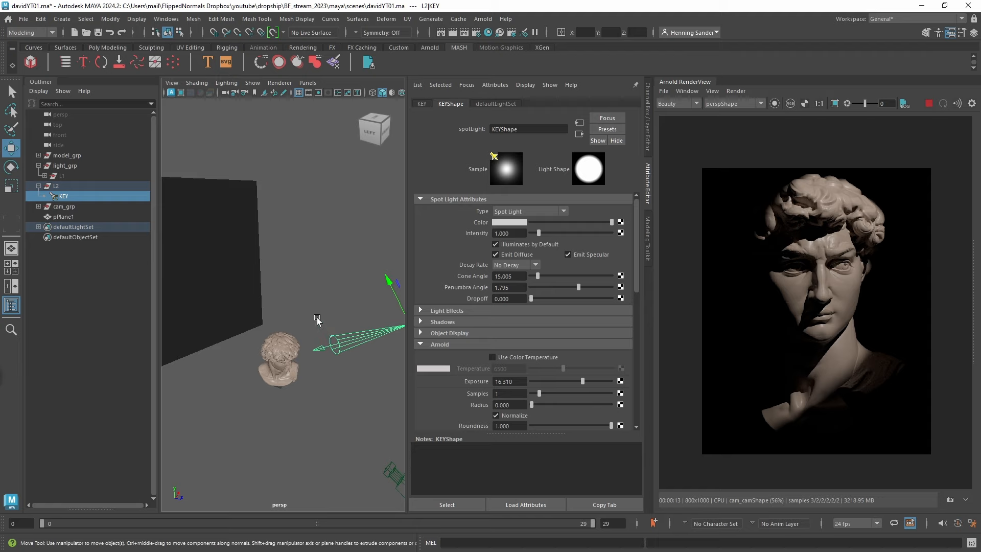
right_click_drag(336, 361, 322, 360, "alt")
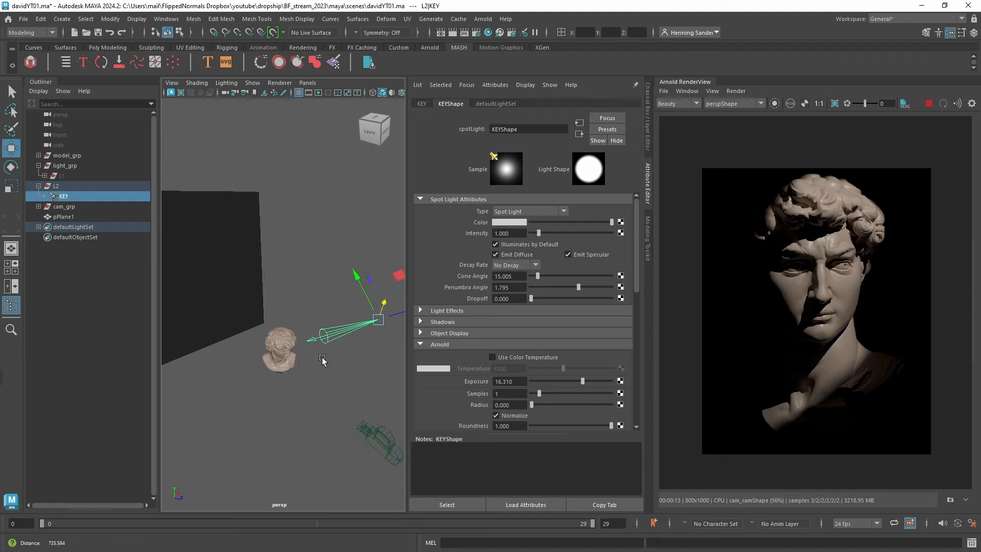
middle_click_drag(322, 357, 298, 363, "alt")
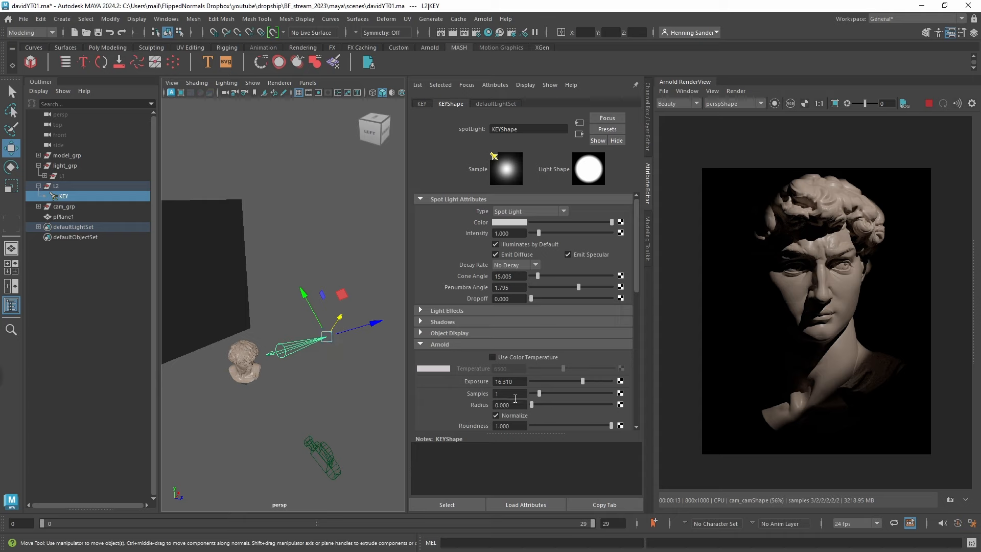
left_click_drag(515, 395, 460, 397)
type("3")
key("Return")
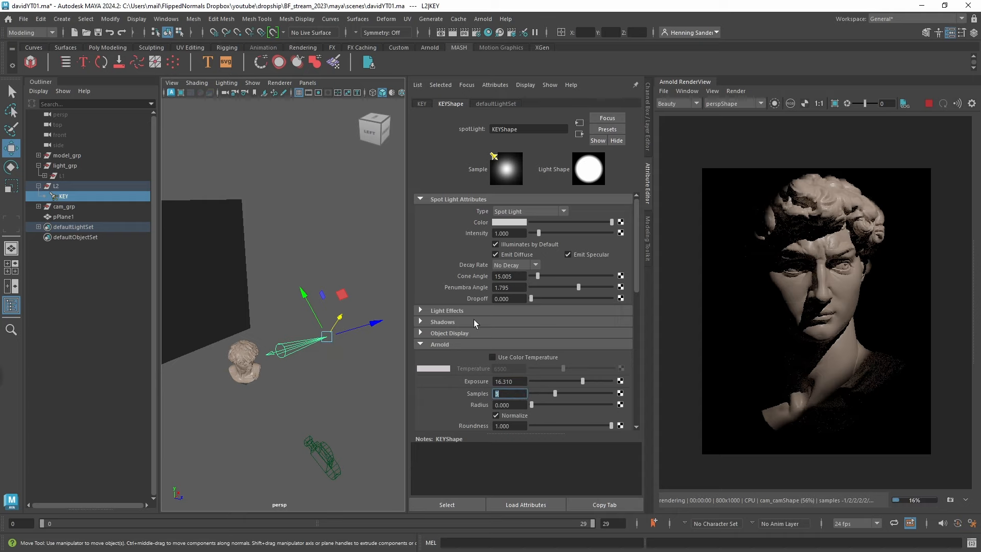
left_click_drag(530, 404, 660, 404)
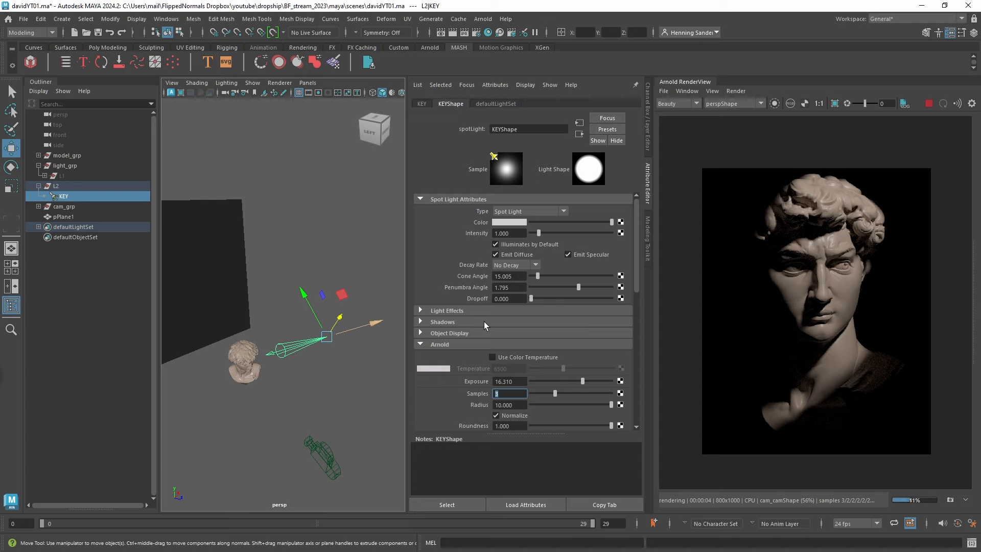
- Hide the L2 group, collapse it and parent it under light_grp
right_click_drag(358, 324, 387, 315, "alt")
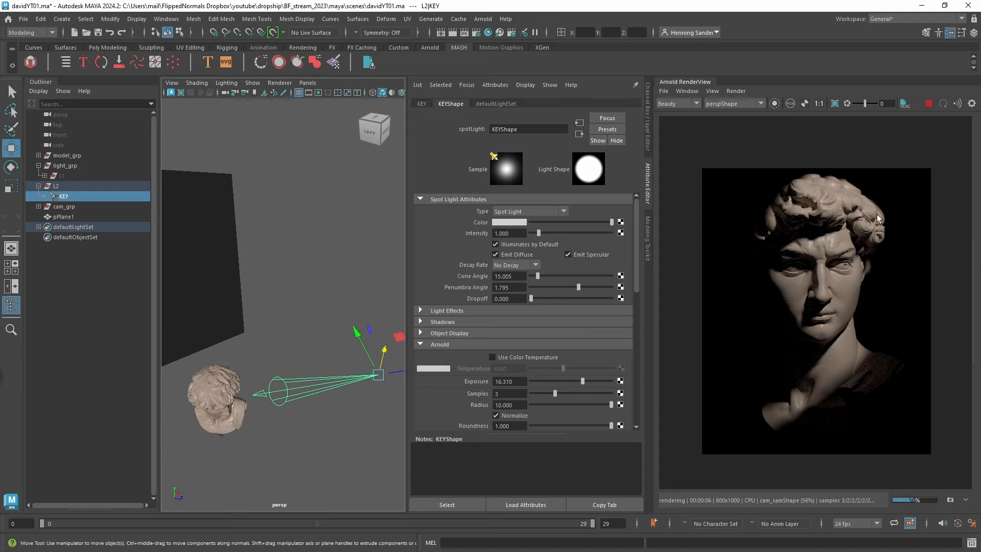
left_click(56, 186)
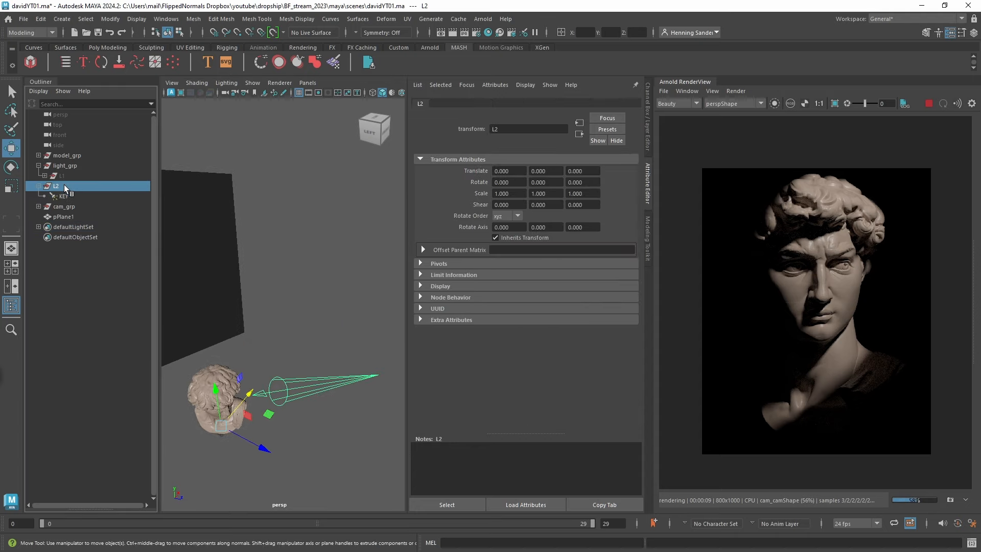
left_click(38, 186)
key("h")
left_click(367, 212)
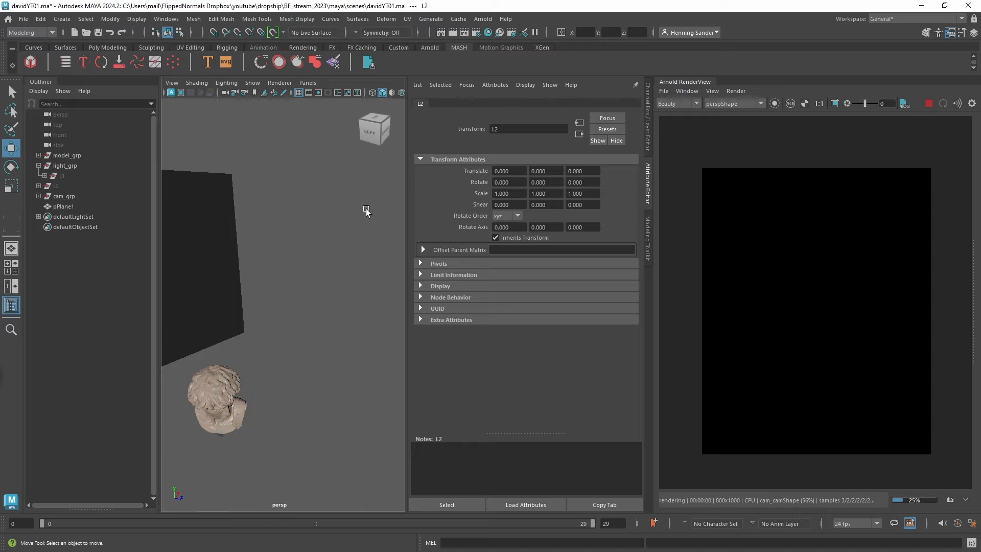
left_click_drag(185, 291, 264, 247, "alt")
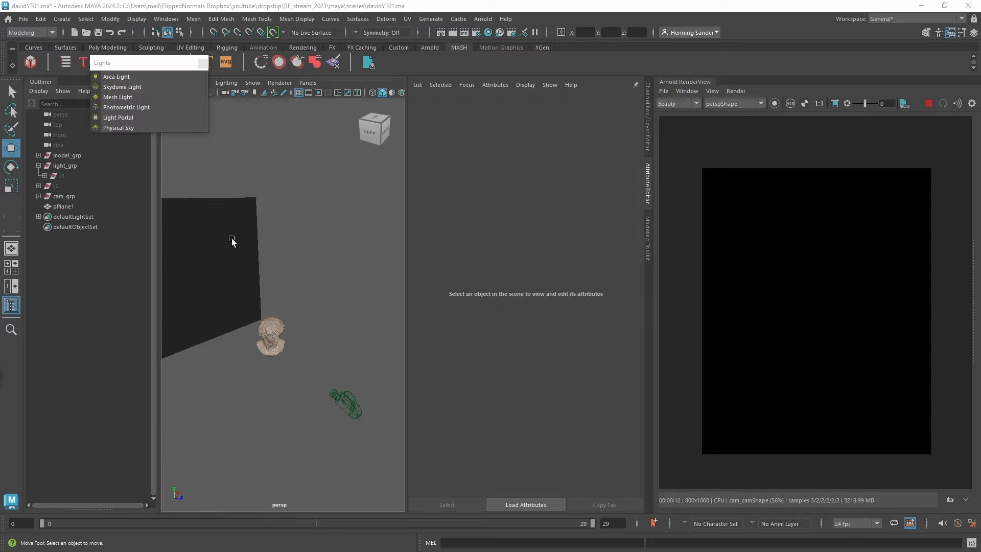
middle_click_drag(54, 194, 67, 166)
- Create an empty group named L3 and parent it under light_grp after L2
left_click(271, 162)
key("ctrl+g")
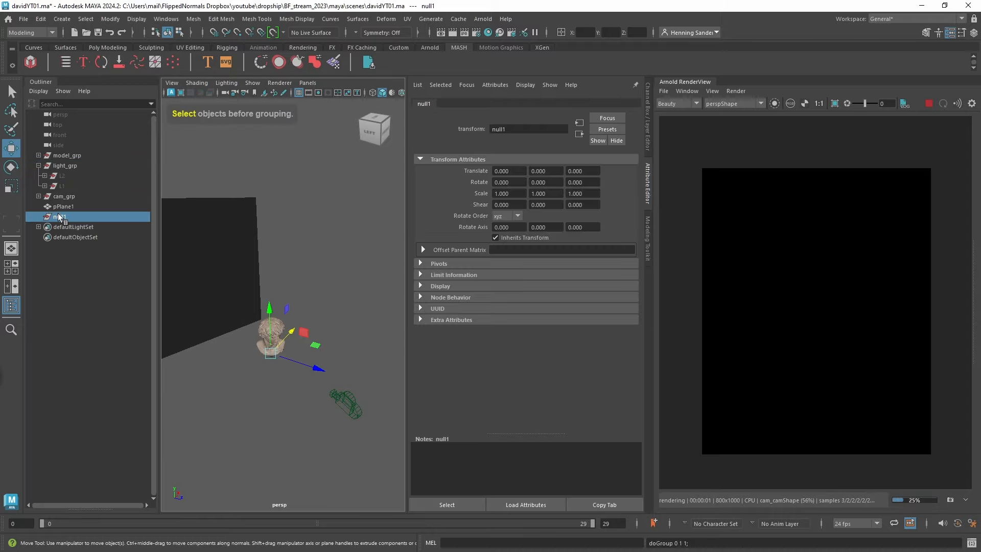
double_click(61, 217)
type("L_")
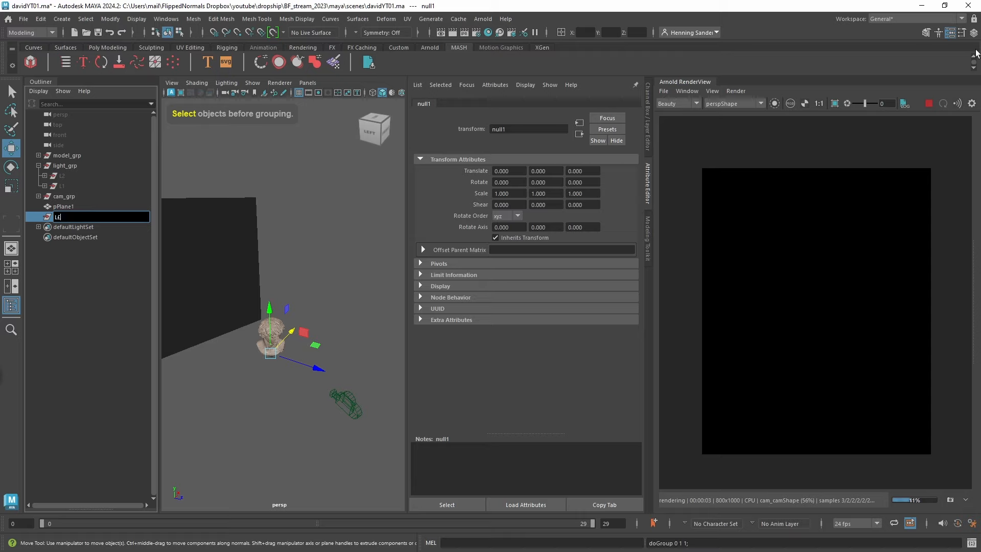
key("Return")
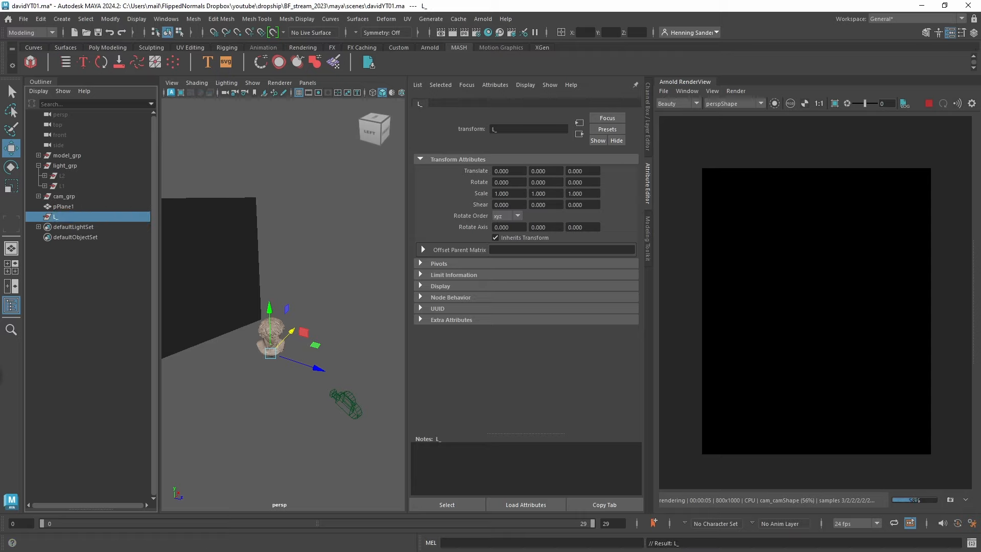
double_click(104, 214)
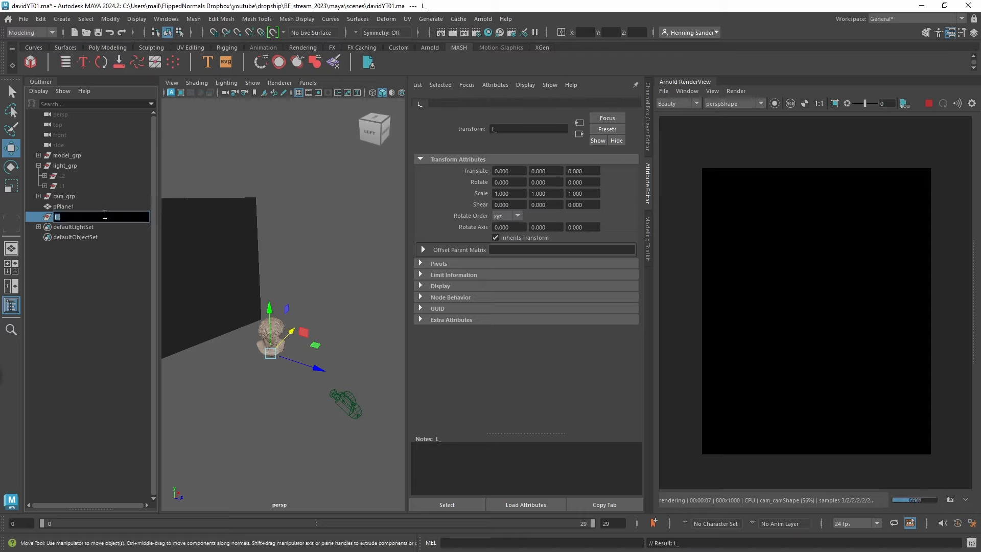
key("Return")
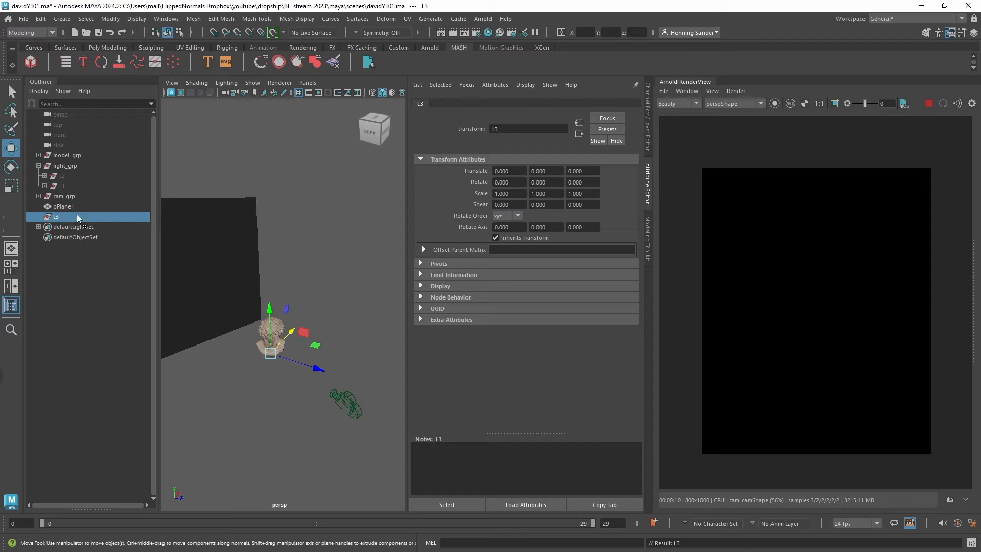
middle_click_drag(77, 214, 88, 170)
- Duplicate pPlane1 and parent the copy under the L1 group
left_click(63, 216)
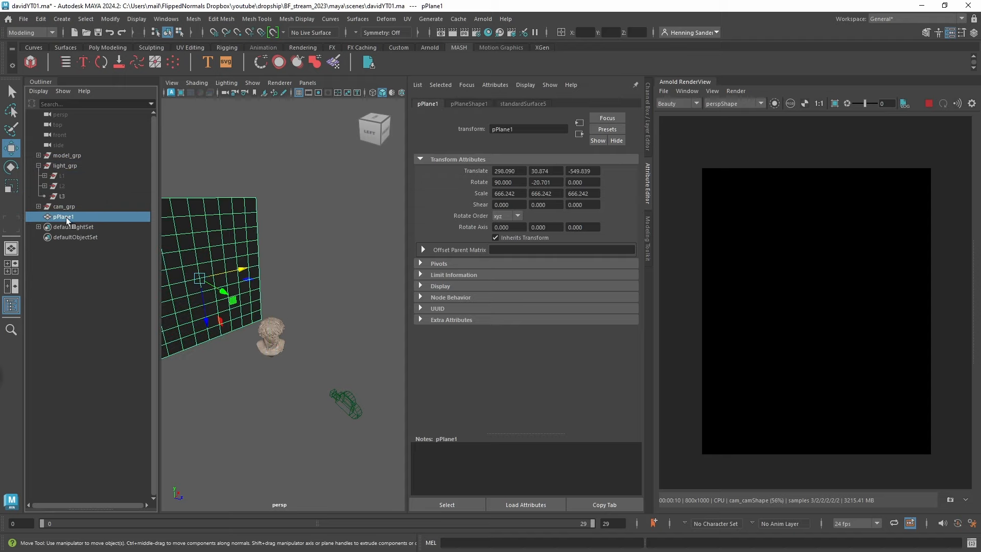
key("ctrl+d")
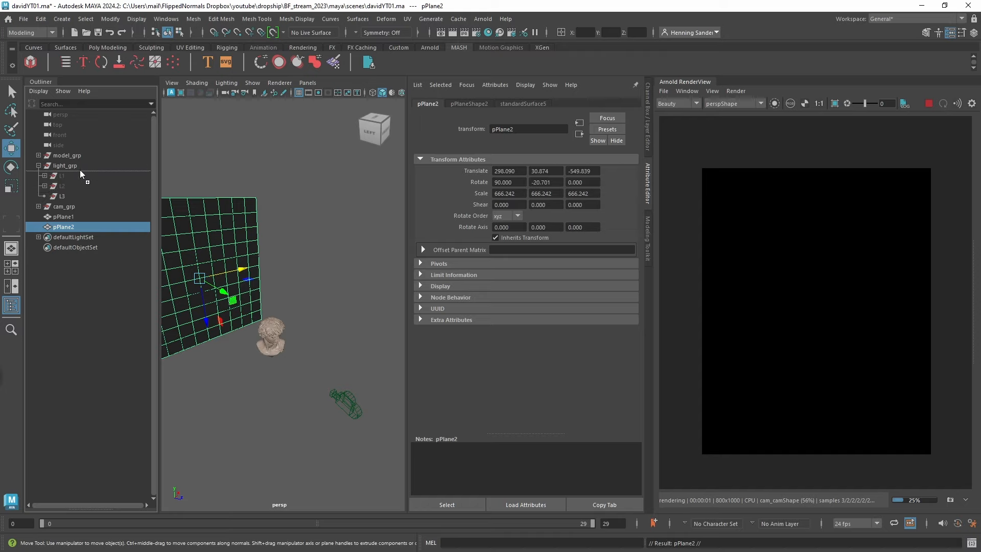
middle_click_drag(80, 174, 80, 176)
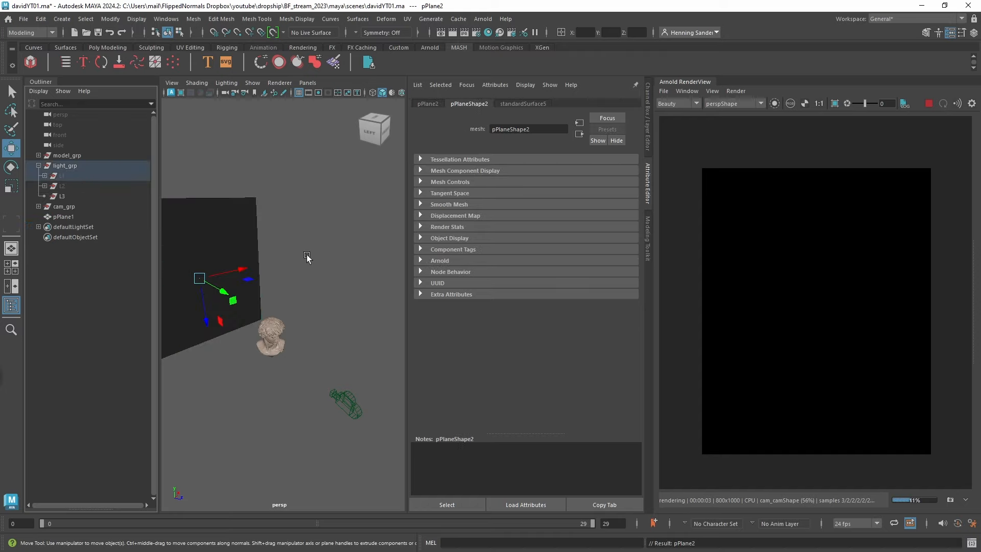
- Stop the Arnold render and parent the original pPlane1 under the L3 group
left_click(930, 105)
left_click(69, 216)
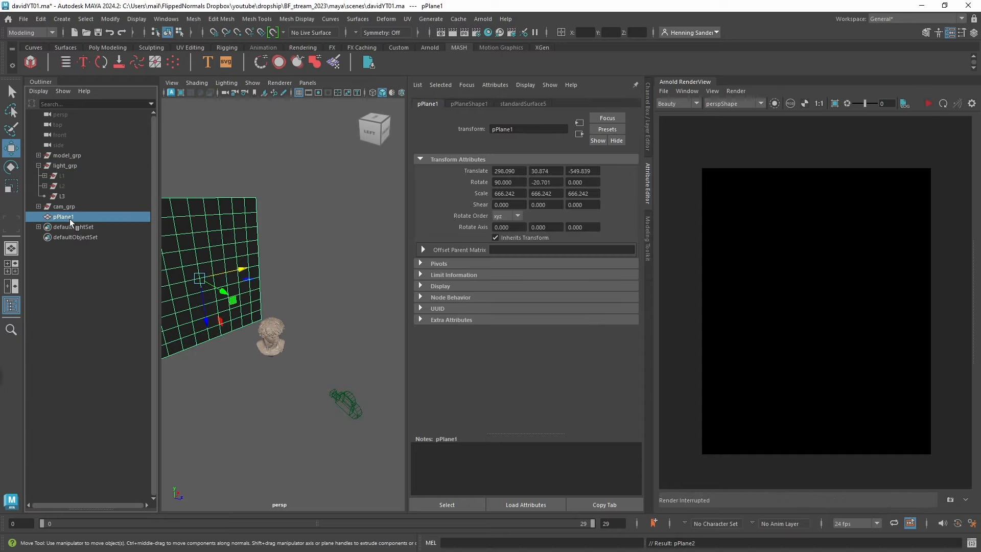
middle_click_drag(74, 195, 74, 196)
left_click(275, 183)
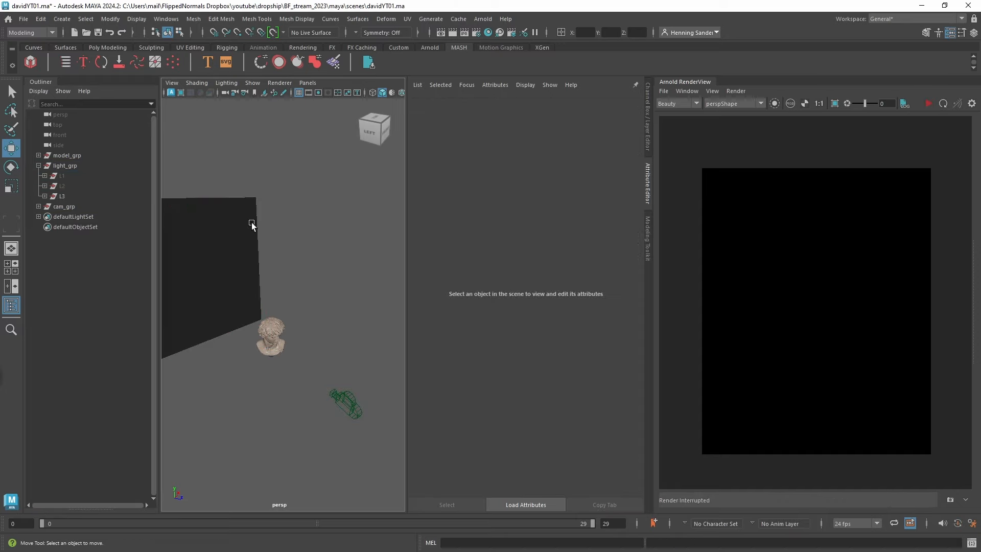
- Show the L1 group and check the plane copy inside it against the original plane in L3
left_click(42, 175)
left_click(64, 174)
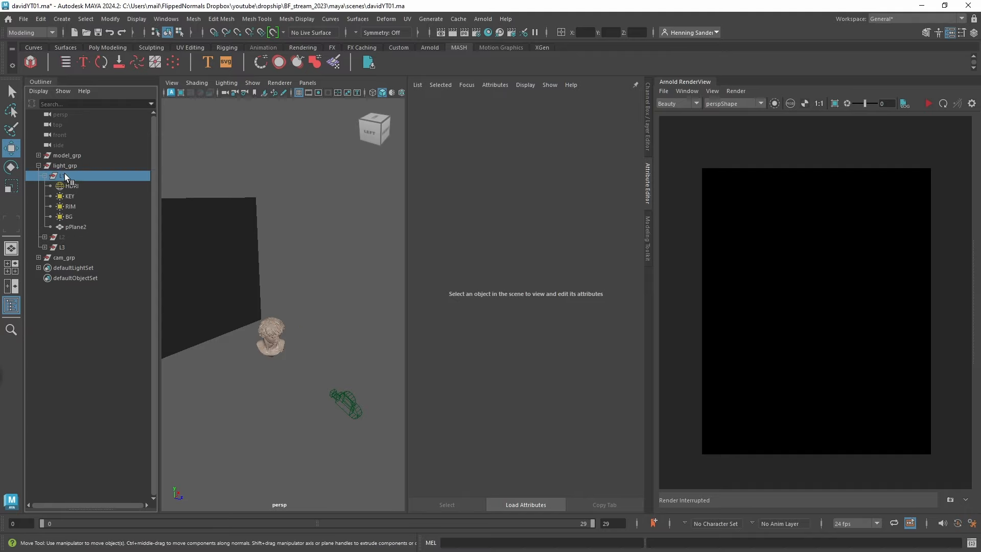
key("h")
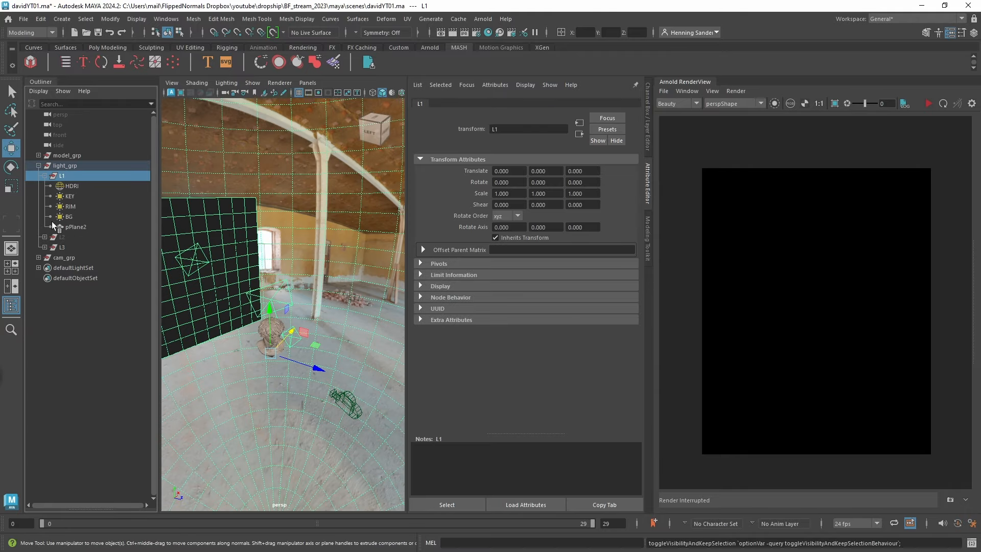
left_click(75, 226)
left_click(44, 247)
left_click(75, 257)
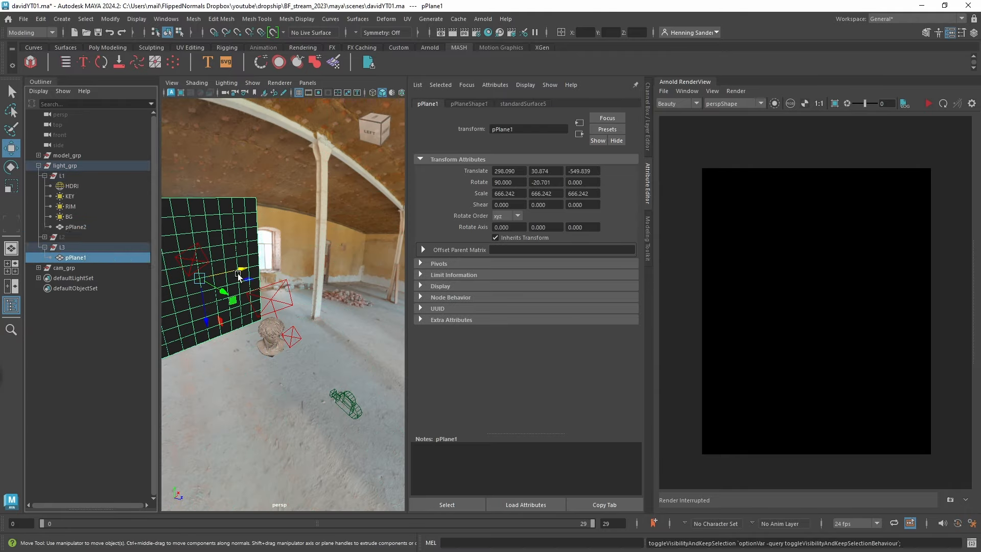
left_click_drag(225, 294, 224, 285)
left_click_drag(225, 285, 283, 301, "alt")
key("ctrl+z")
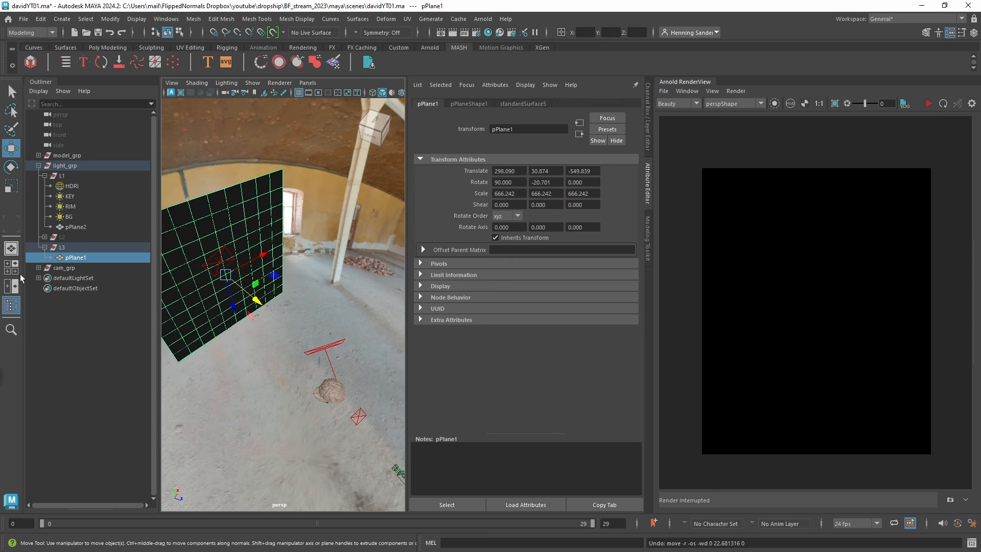
- Collapse the L1 group and hide it
left_click(45, 175)
left_click(71, 176)
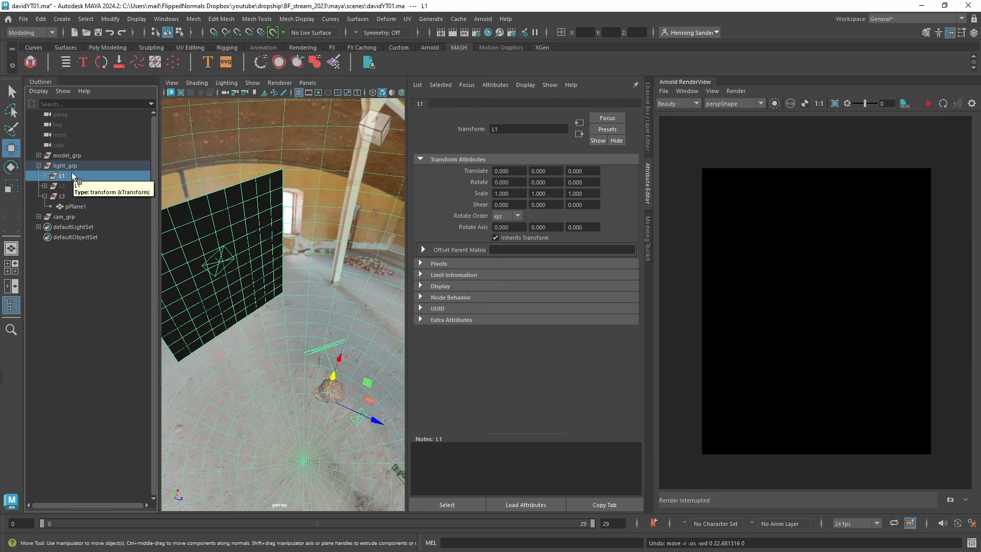
key("h")
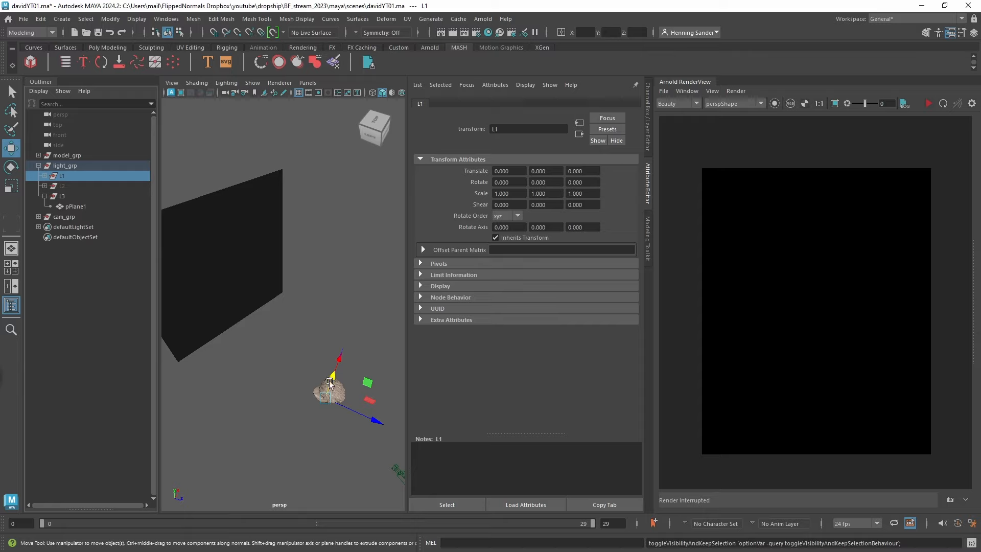
left_click(345, 295)
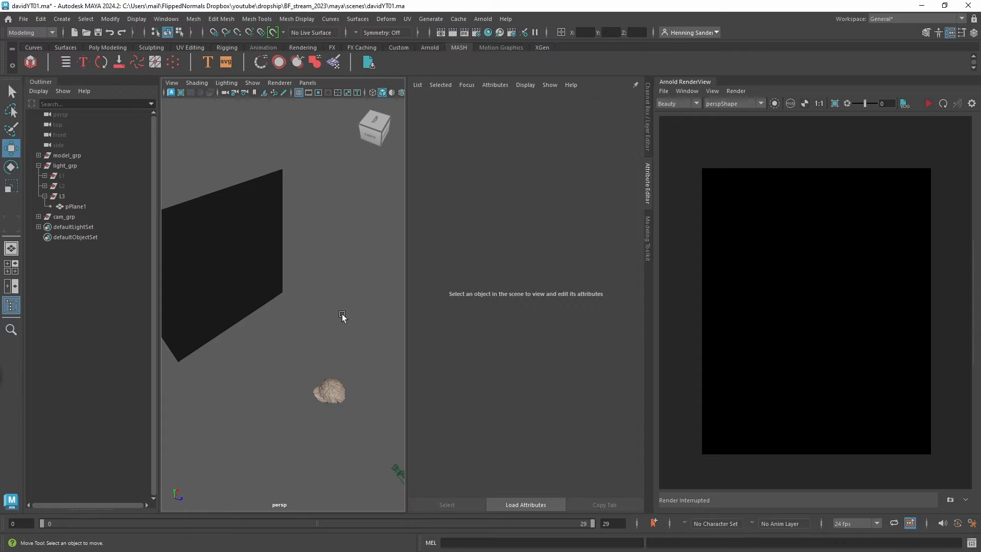
- Create a directional light, scale it to about 127, and rotate it to about -37, -44, 13 degrees so it points down at the bust
left_click_drag(341, 320, 308, 285, "alt")
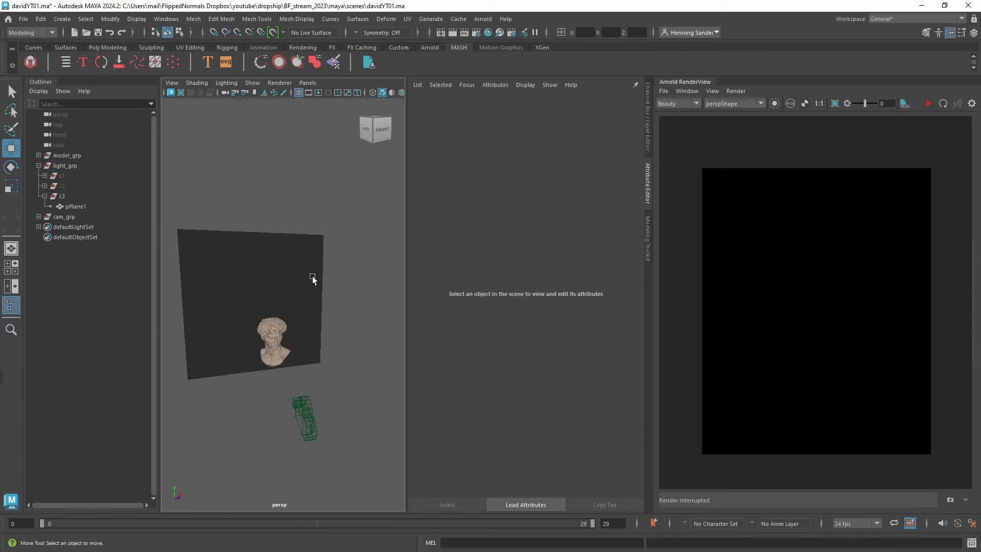
left_click(487, 21)
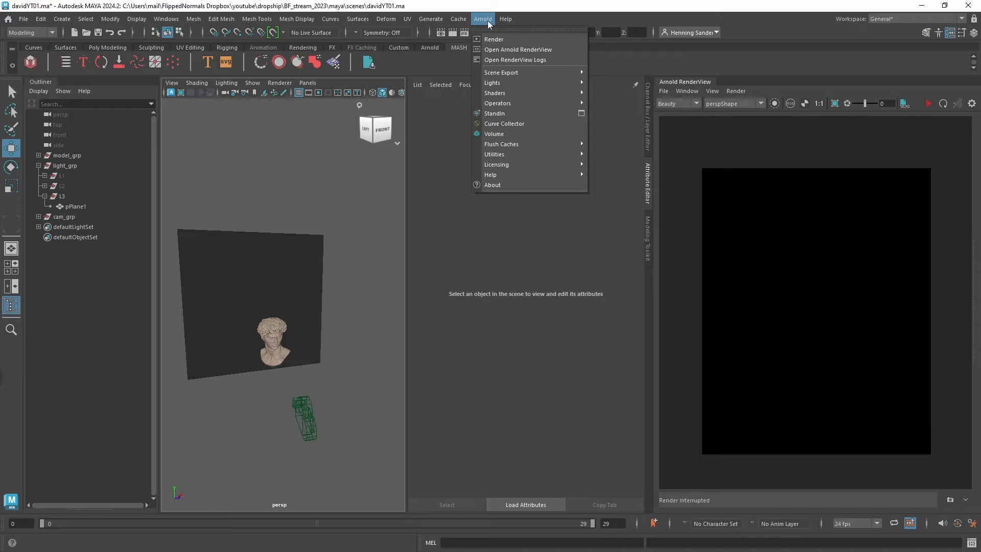
mouse_move(118, 77)
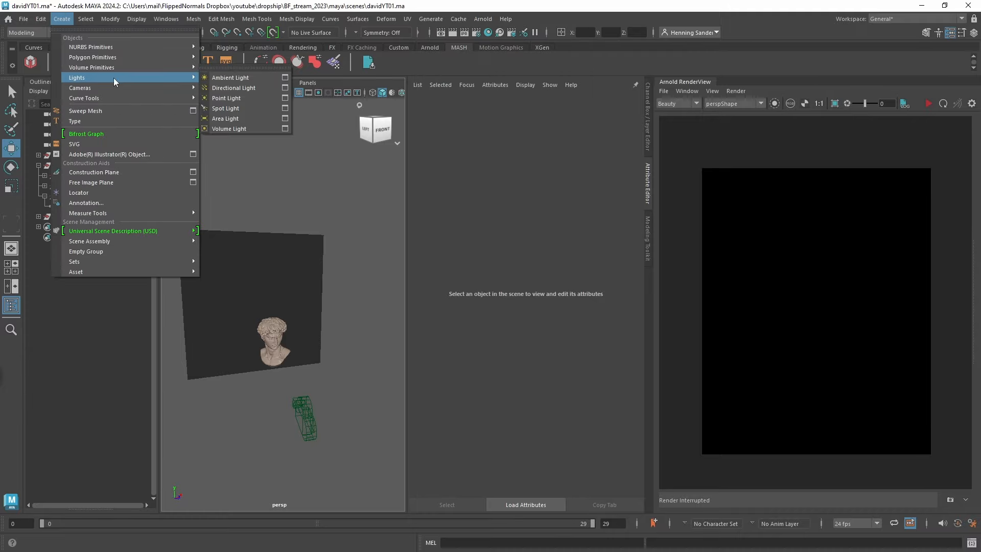
left_click(225, 89)
left_click_drag(281, 339, 359, 326, "alt")
key("r")
key("e")
left_click_drag(317, 355, 284, 333)
key("w")
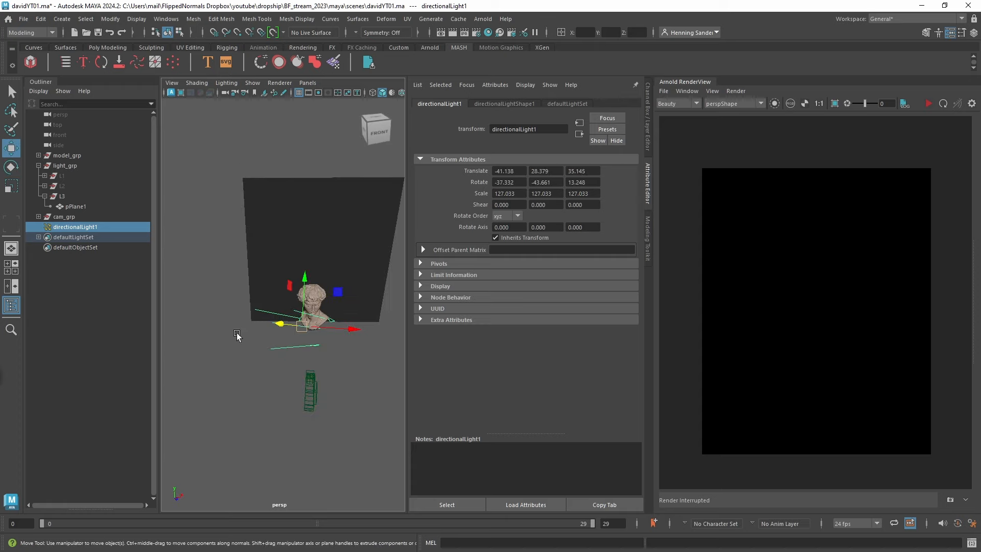
right_click_drag(236, 334, 287, 322, "alt")
middle_click_drag(288, 322, 279, 323, "alt")
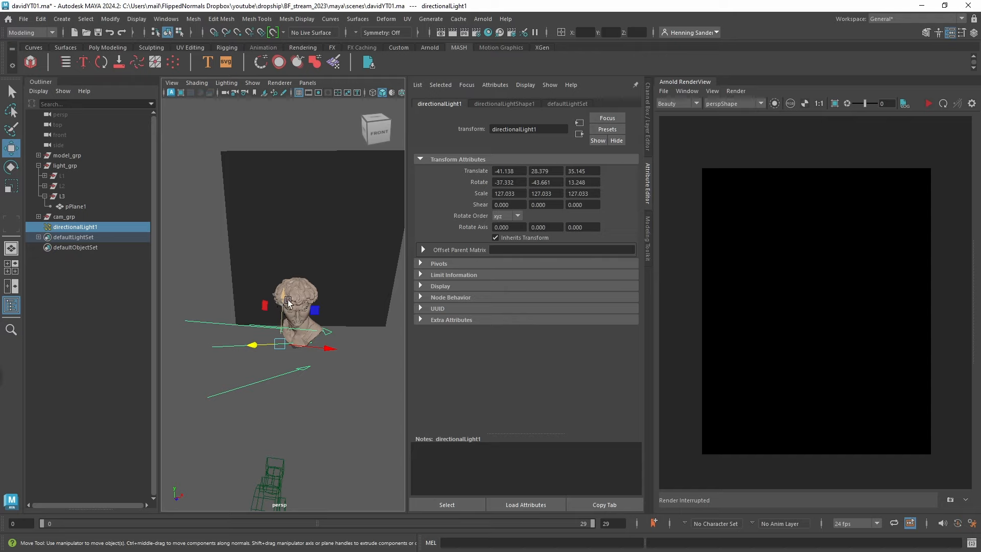
- Try an Arnold exposure of 14 on the directional light and lower it to 4 instead
left_click(492, 103)
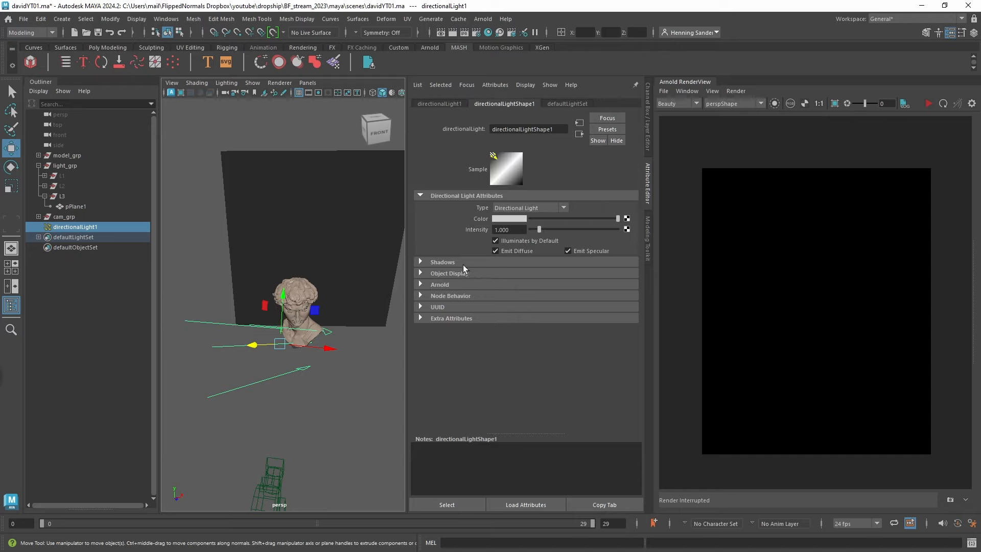
left_click(443, 284)
left_click(511, 321)
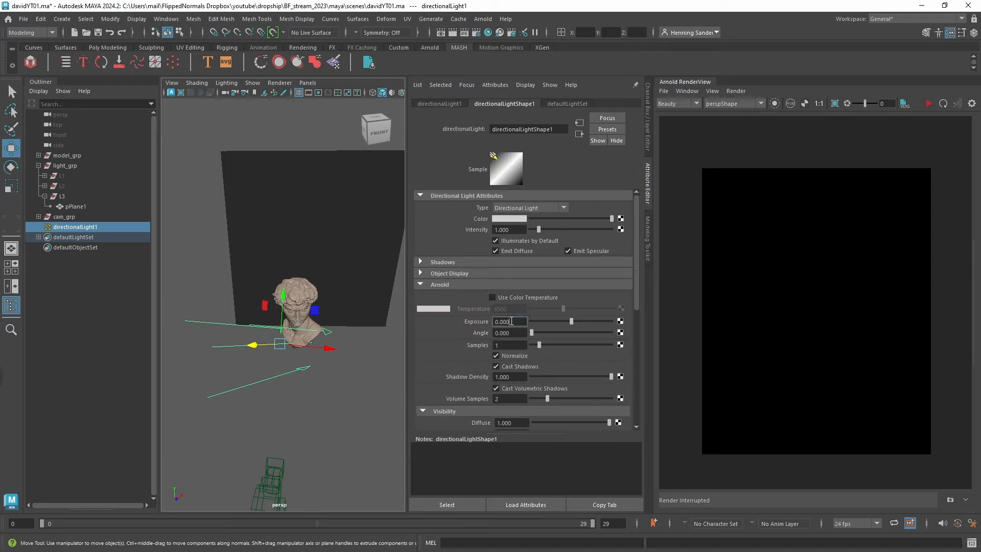
type("14")
key("Return")
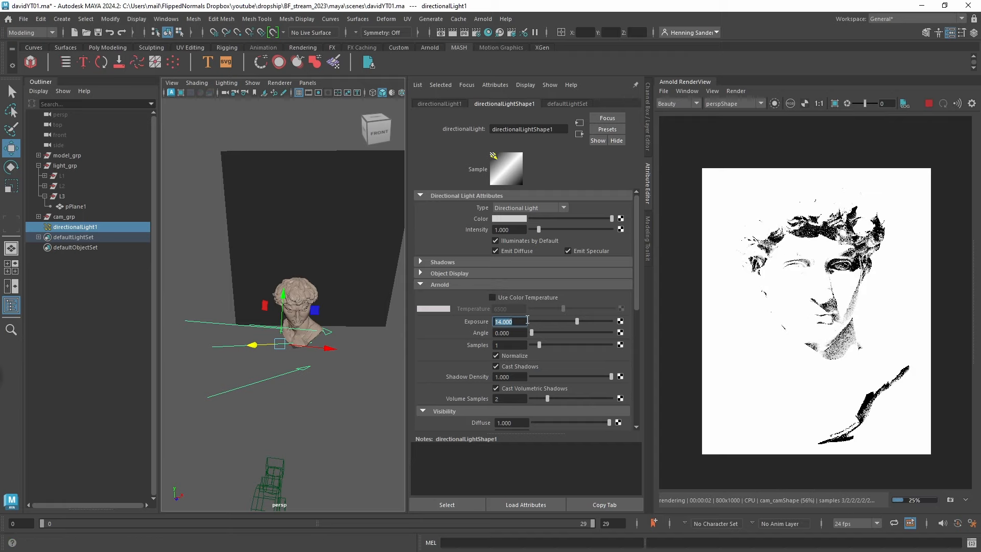
type("4")
key("Return")
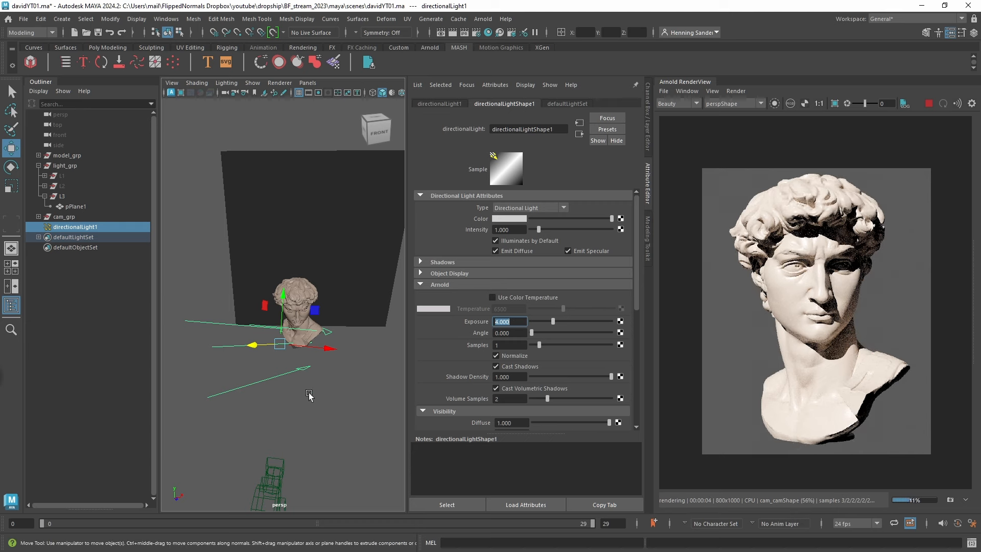
left_click(322, 372)
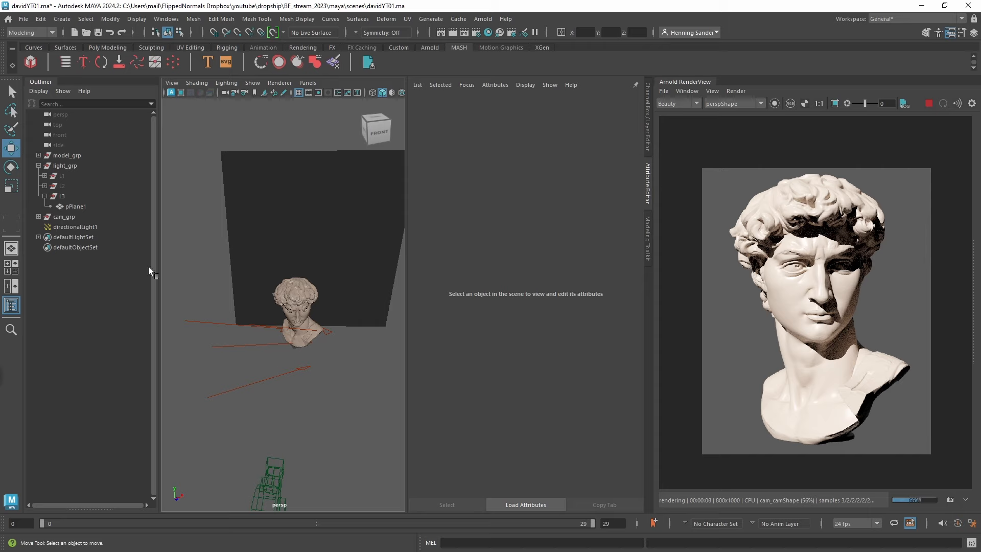
- Duplicate the backdrop plane and place the copy in front of the bust as a blocker for the directional light
left_click(346, 306)
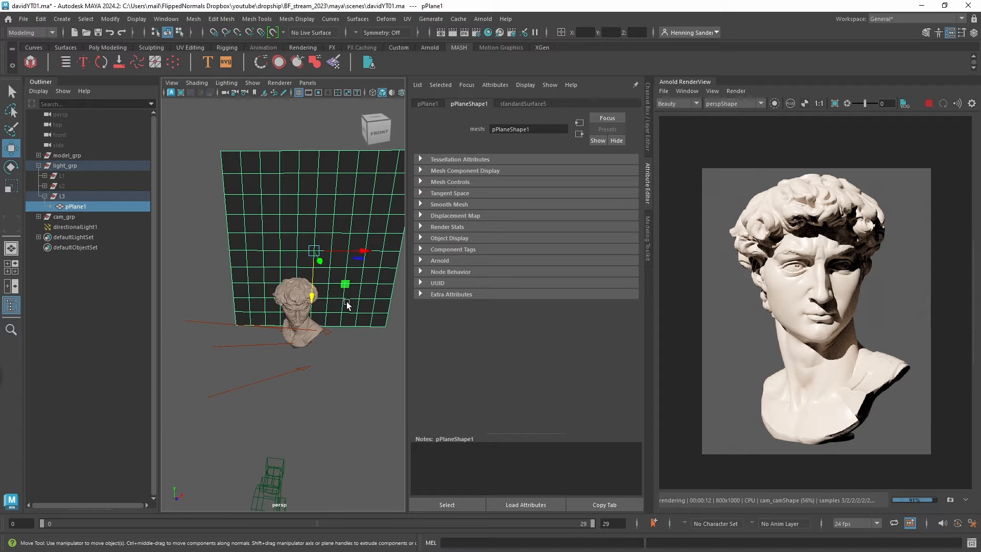
left_click_drag(351, 307, 325, 301, "alt")
right_click_drag(325, 301, 300, 359, "alt")
left_click_drag(299, 359, 221, 428, "alt")
key("ctrl+d")
mouse_move(285, 416)
left_mouse_down("alt")
mouse_move(219, 367)
mouse_move(259, 350)
mouse_move(277, 373)
mouse_move(310, 284)
mouse_move(271, 335)
mouse_move(303, 308)
left_mouse_up("alt")
- Select a full vertical column of faces near the middle of the blocker plane and delete it to open a slit
right_click_drag(265, 245, 269, 305)
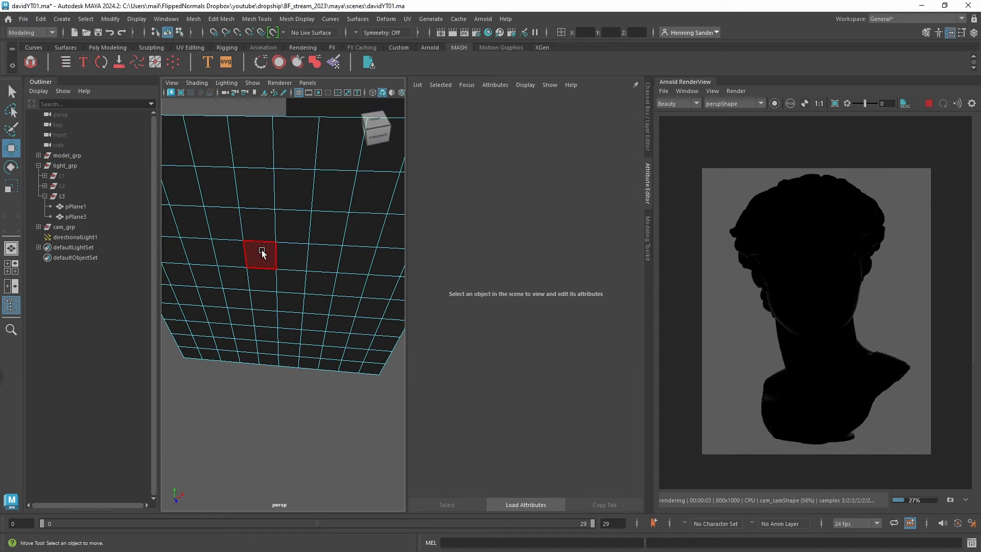
key("q")
left_click(270, 236)
double_click(270, 236, "shift")
key("Delete")
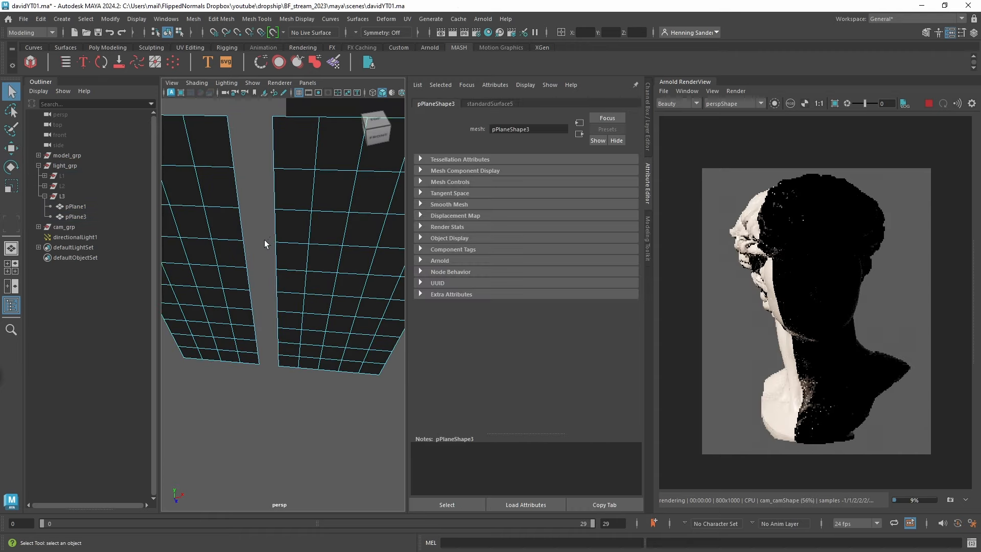
- Shift the two halves of the blocker plane sideways to leave a narrow slit that casts a strip of light on the bust's face
left_click(328, 227)
right_click_drag(313, 288, 393, 221)
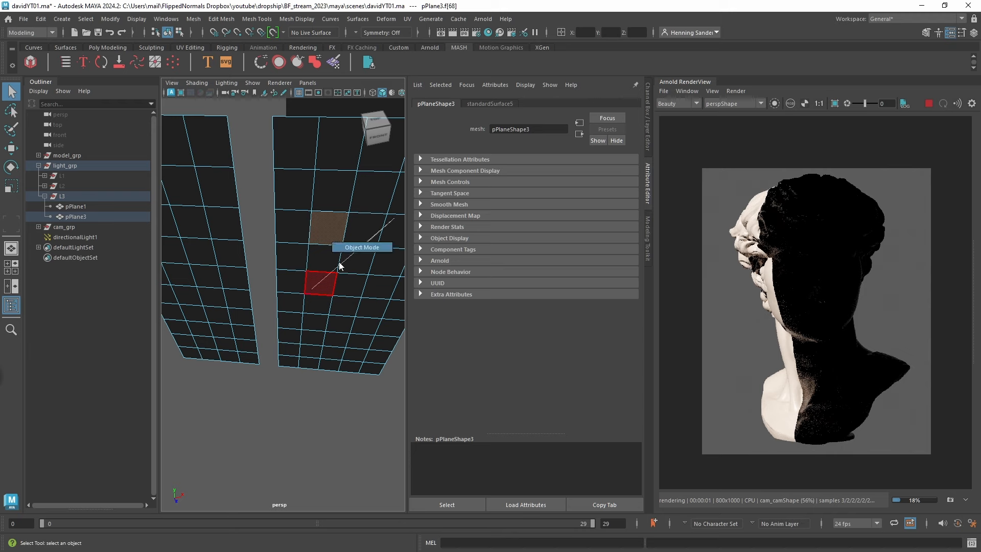
left_click_drag(315, 273, 325, 270, "alt")
right_click_drag(229, 255, 230, 300)
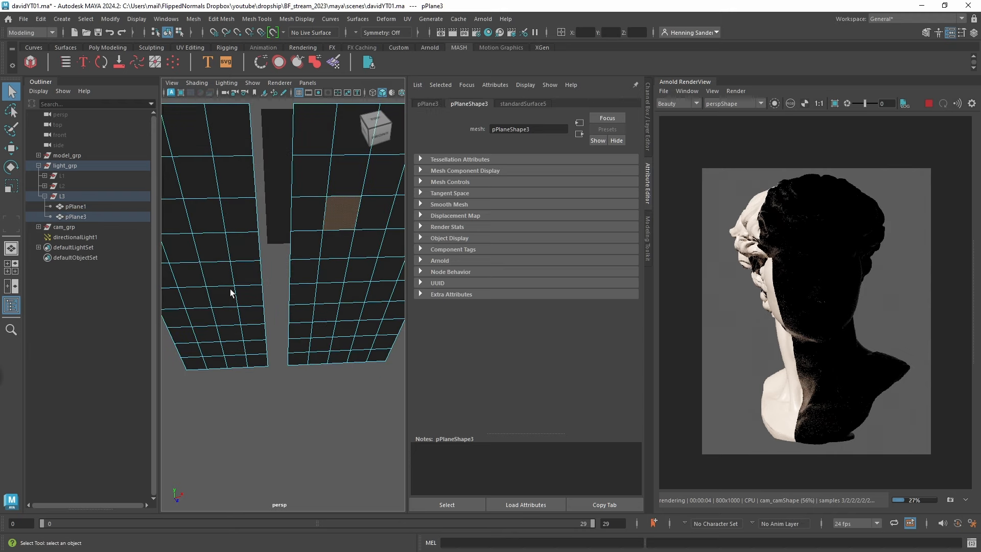
double_click(246, 284)
key("w")
double_click(317, 284)
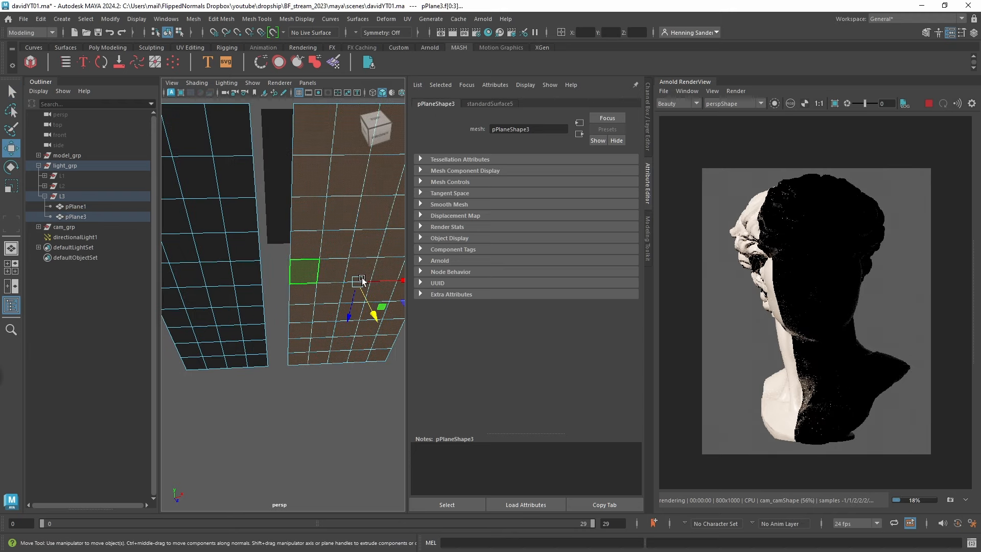
left_click_drag(383, 282, 394, 285)
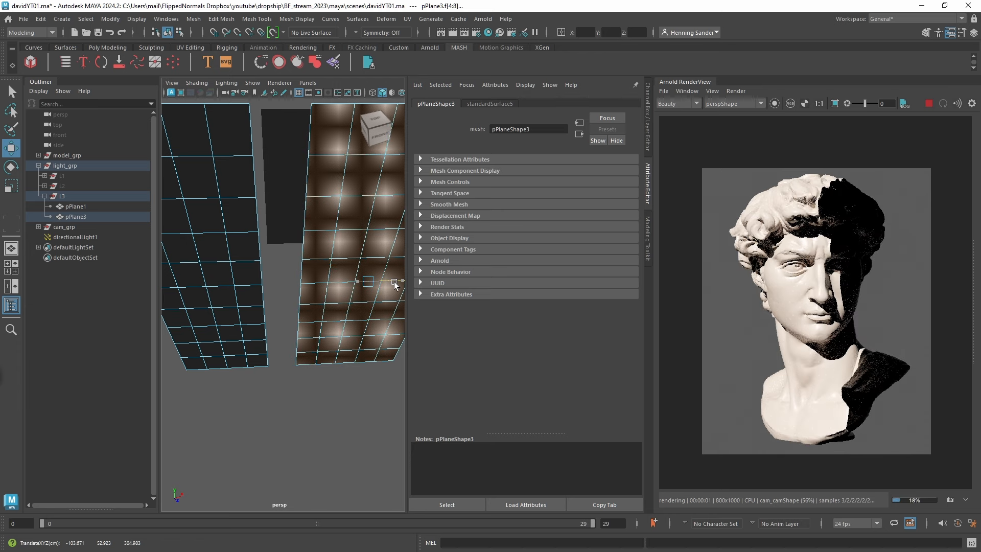
double_click(250, 278)
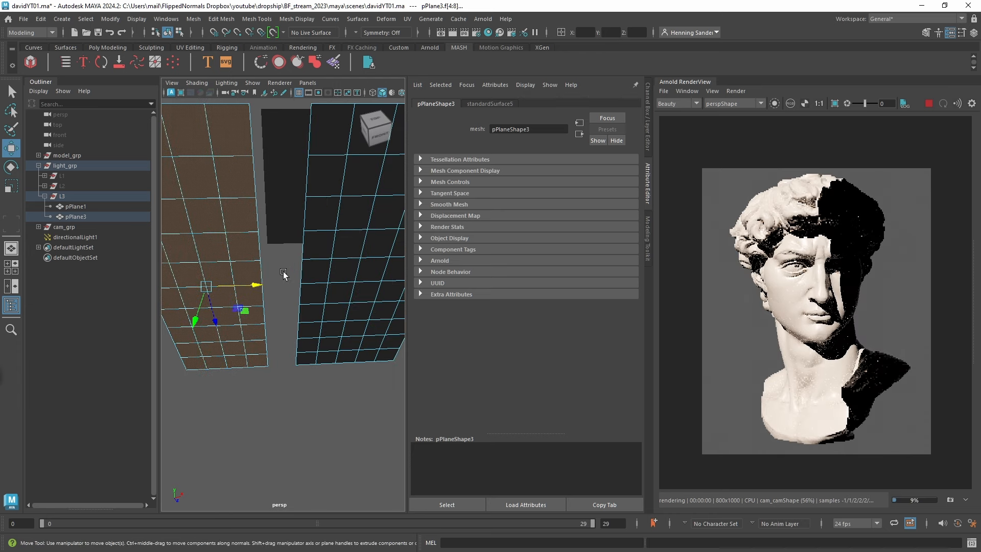
left_click_drag(264, 284, 295, 282)
key("F8")
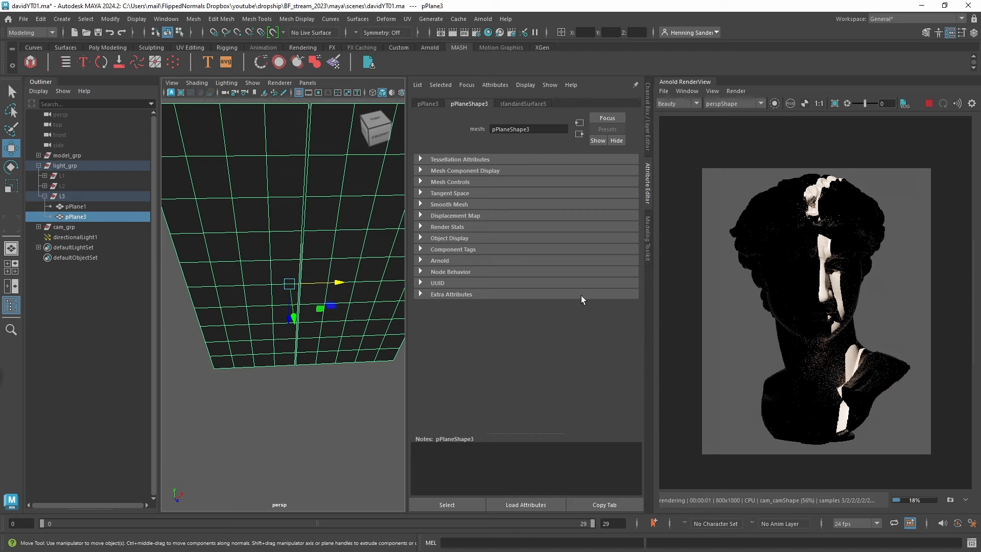
- Rotate and reposition the blocker plane so its slit casts a slanted strip of light across the bust's face and neck
key("e")
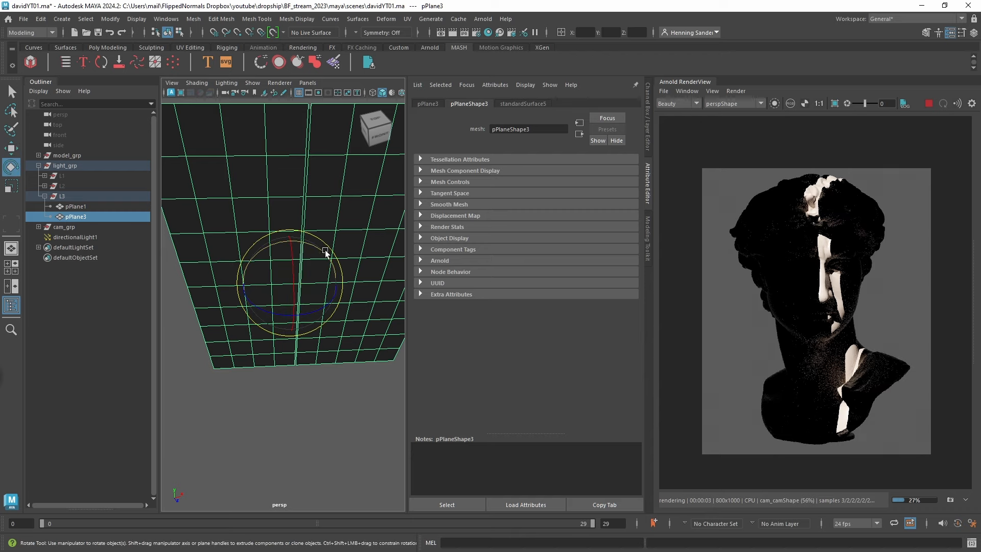
left_click_drag(329, 248, 323, 281)
key("w")
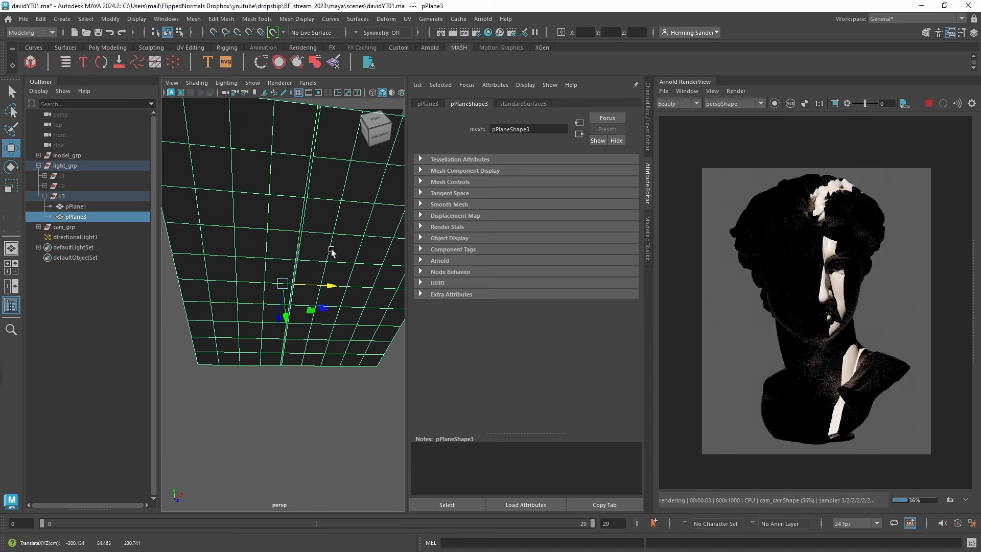
left_click_drag(327, 284, 327, 287)
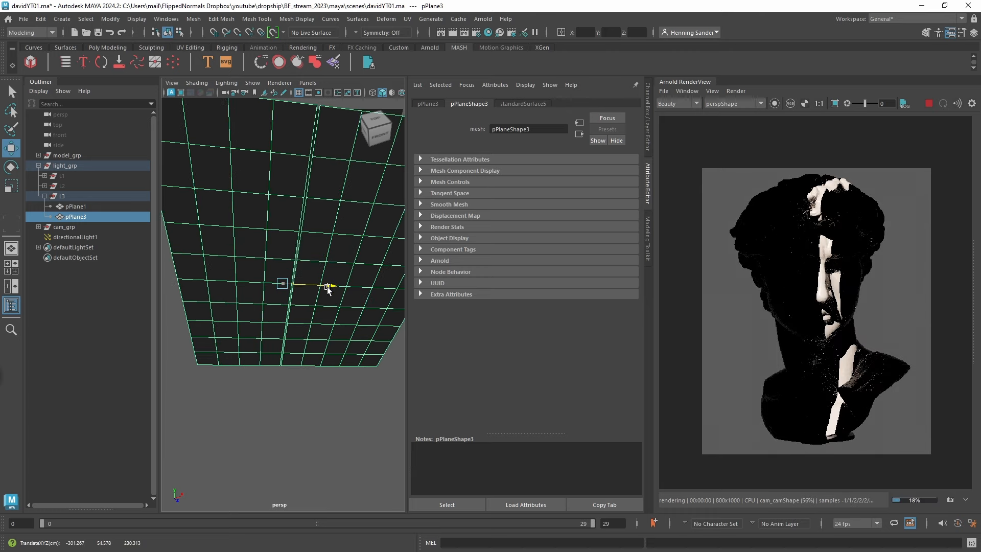
mouse_move(289, 314)
left_mouse_down()
mouse_move(302, 307)
mouse_move(294, 310)
left_mouse_up()
key("e")
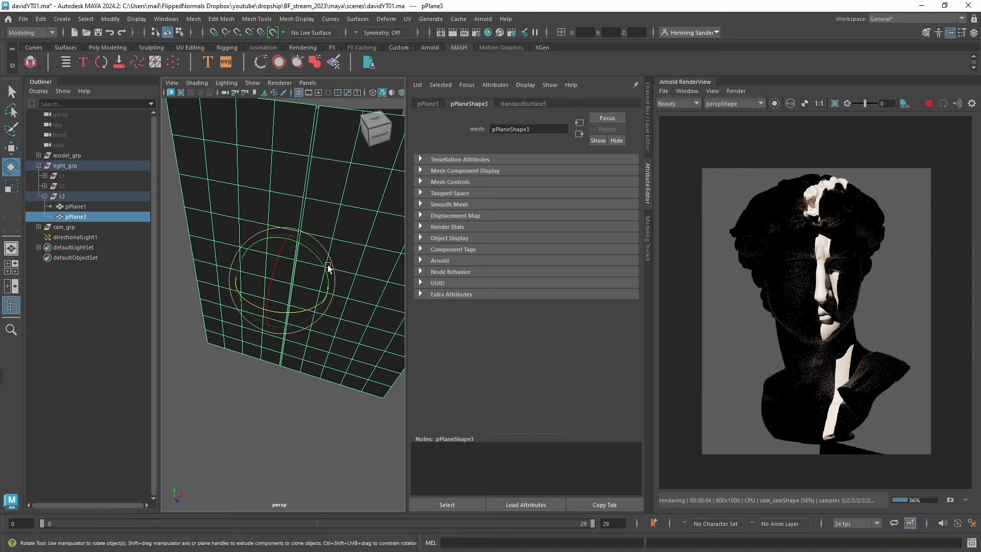
- Rotate the blocker plane slightly more to refine the slanted strip of light on the bust
left_click_drag(328, 269, 325, 292)
key("w")
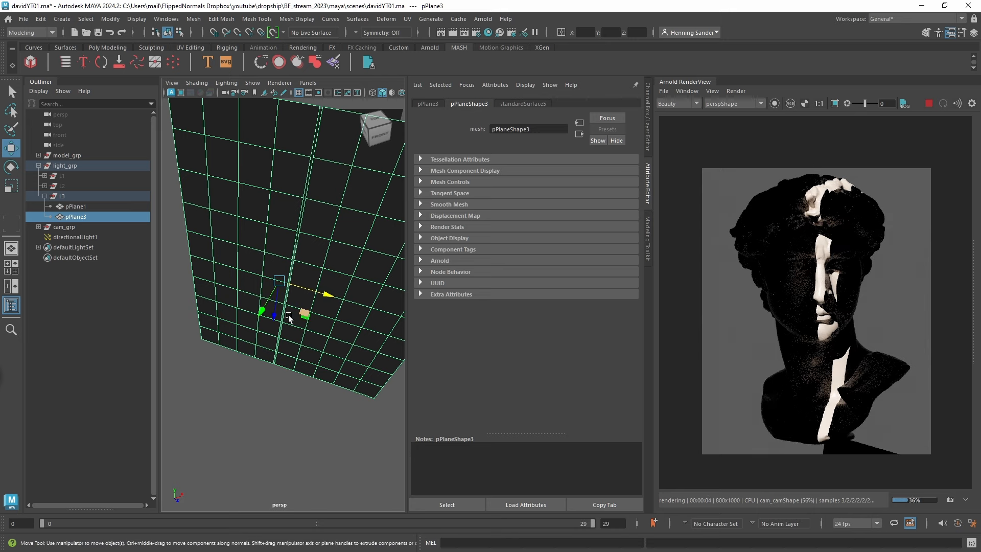
scroll(289, 316, "down", 4)
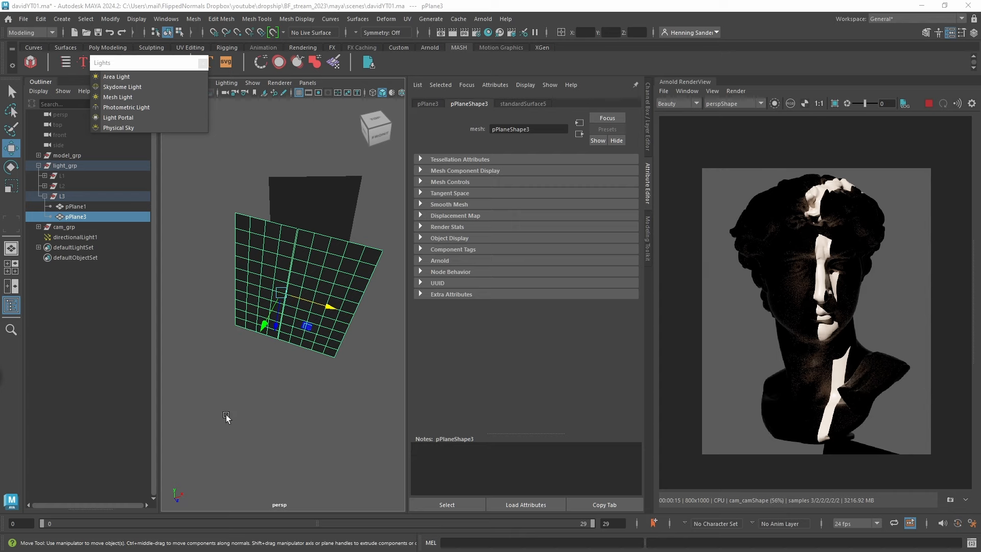
- Soften the directional light's shadow edges by setting its Arnold angle to 0.370
left_click(78, 238)
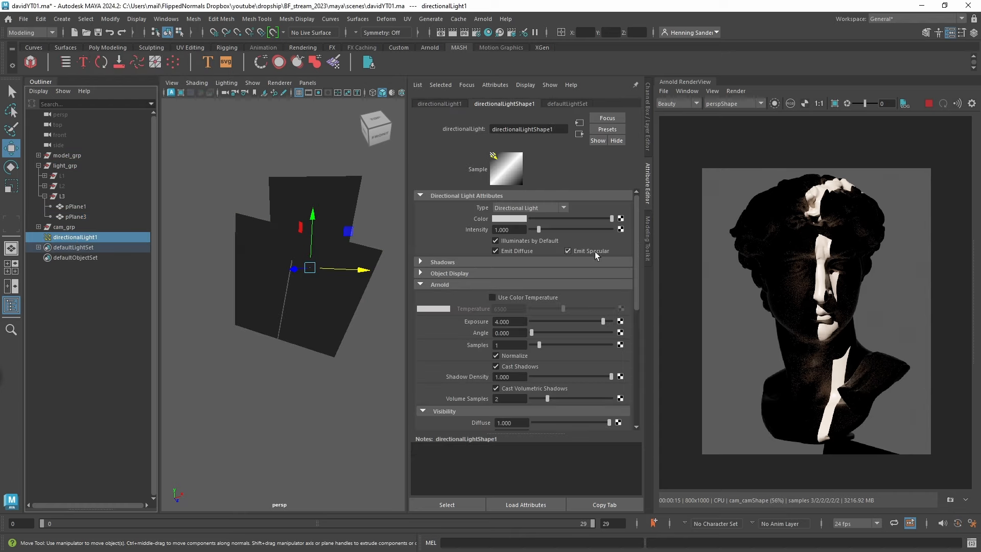
left_click_drag(515, 332, 631, 335, "ctrl")
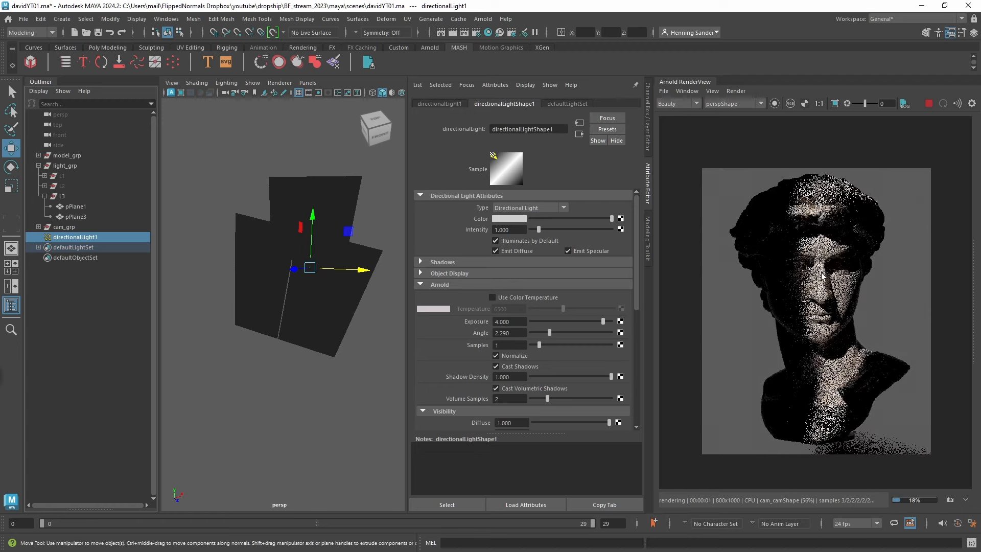
left_click_drag(512, 334, 417, 328, "ctrl")
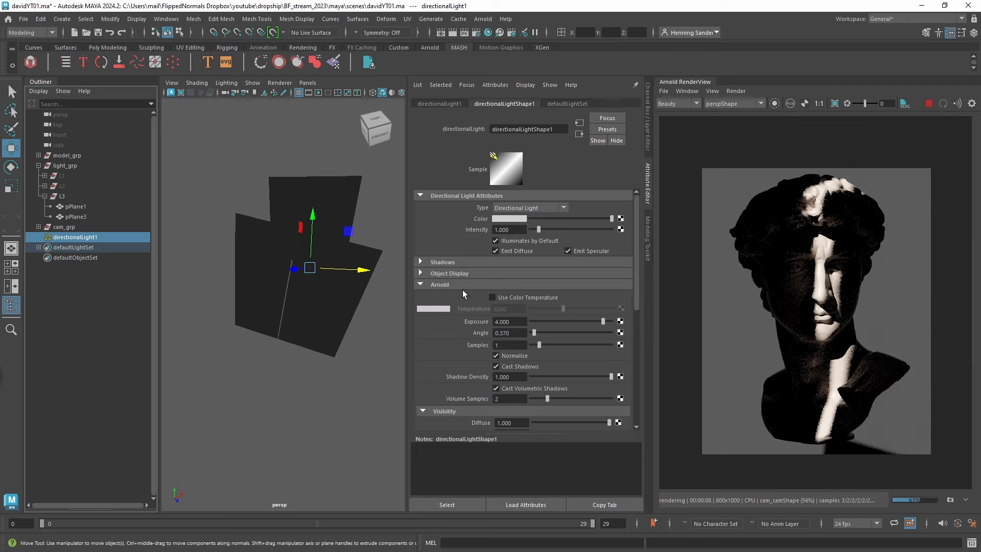
- Make the directional light pure red and lower its exposure to 1.850
left_click(513, 217)
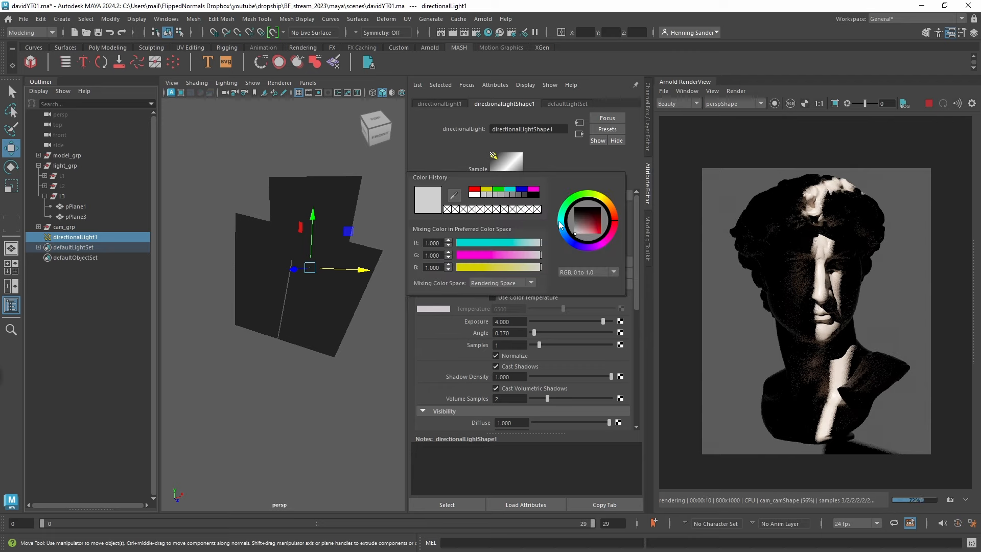
left_click(474, 190)
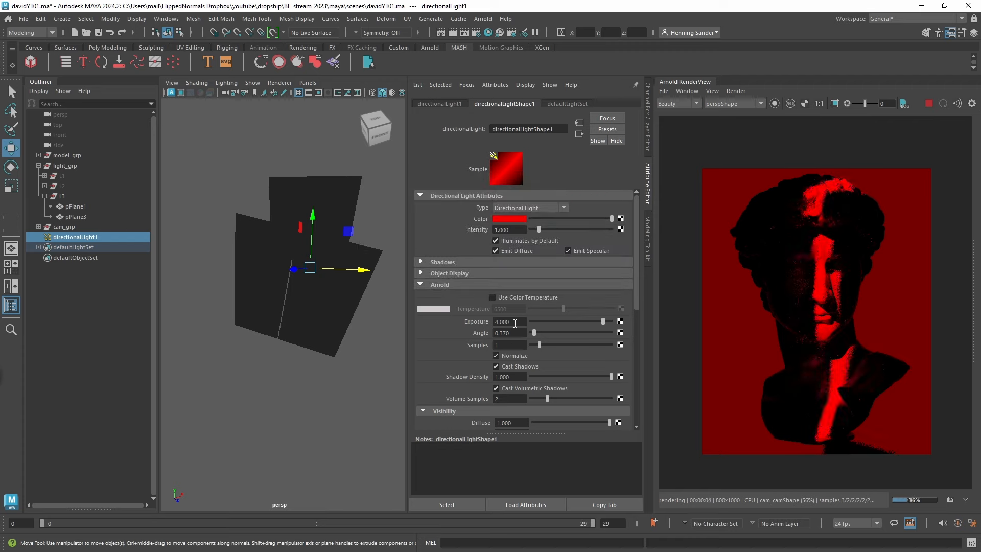
left_click_drag(515, 323, 403, 315, "ctrl")
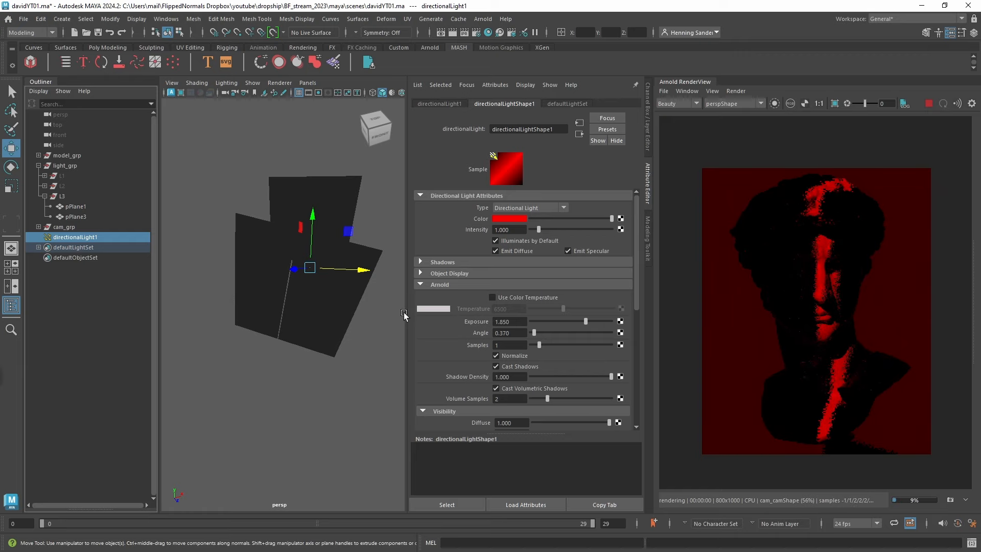
- Try rotating the backdrop plane behind the bust, and undo the rotation
left_click_drag(286, 291, 289, 335, "alt")
left_click(321, 176)
key("e")
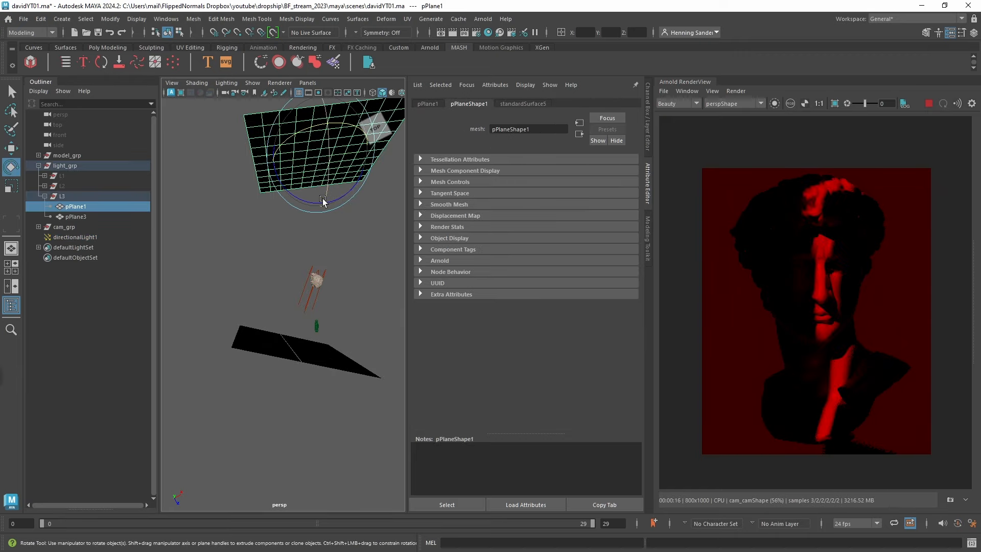
left_click_drag(323, 201, 297, 188)
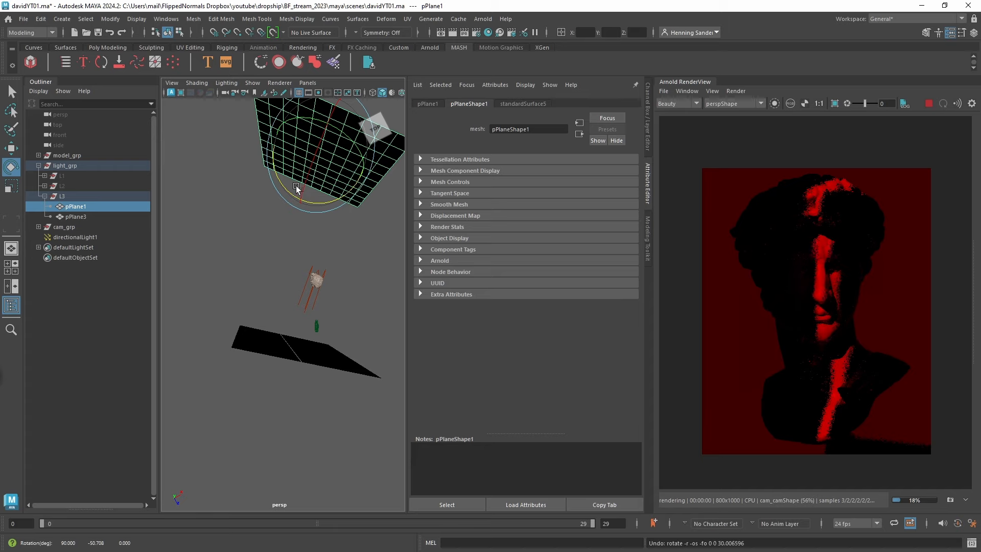
key("ctrl+z")
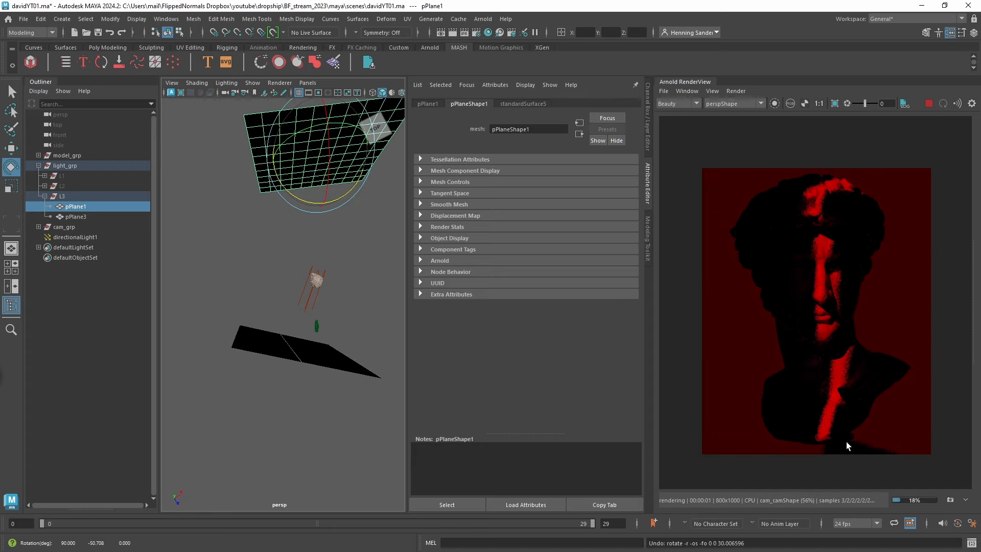
- Create an Arnold area light and place it between the bust and the blocker plane, angled toward the bust
left_click_drag(386, 239, 363, 214, "alt")
key("w")
key("r")
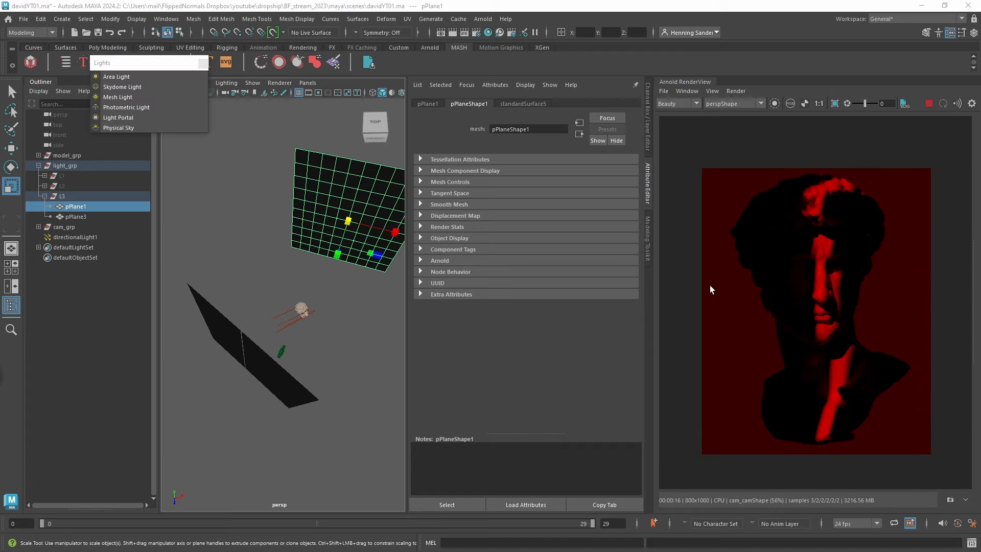
left_click(350, 327)
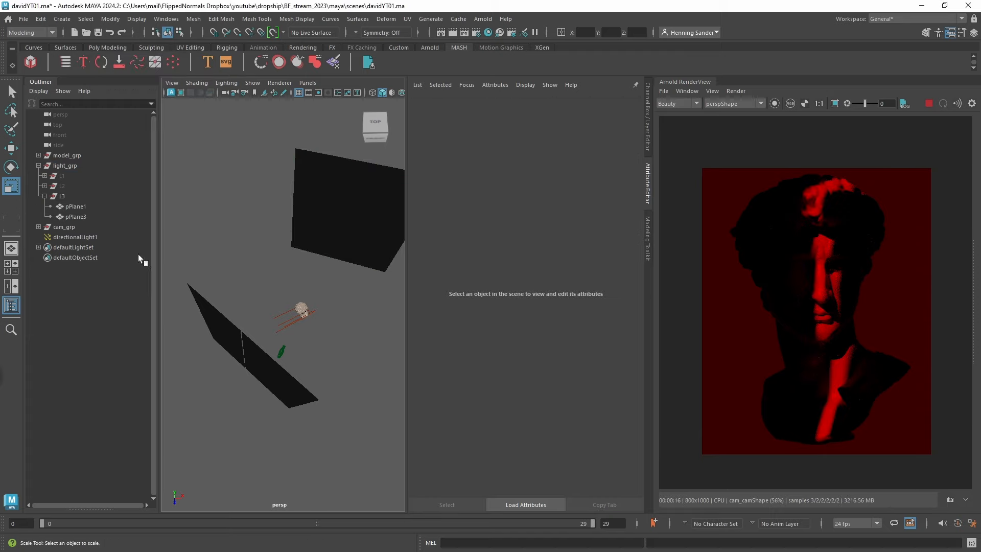
left_click(481, 19)
mouse_move(551, 83)
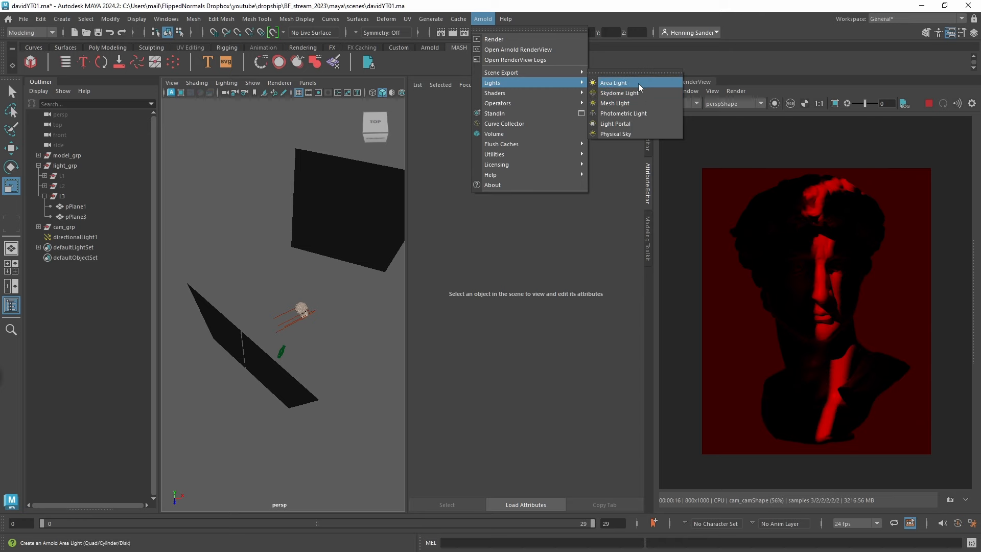
left_click(638, 83)
left_click_drag(292, 327, 371, 305, "alt")
left_click_drag(310, 344, 262, 357, "alt")
key("e")
key("w")
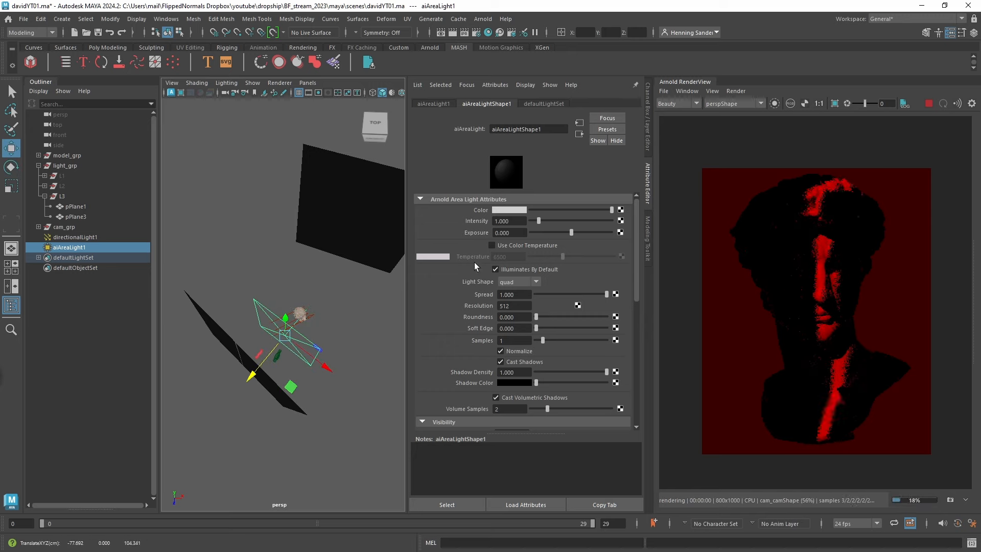
- Set the new area light's exposure to 10 and its color to cyan by removing the red component
left_click(510, 233)
type("4")
key("Return")
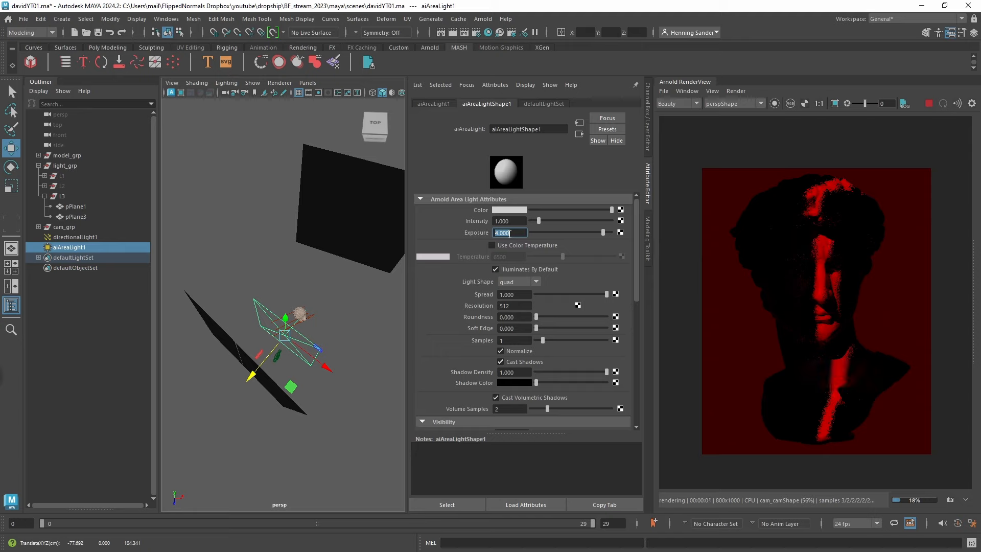
type("10")
key("Return")
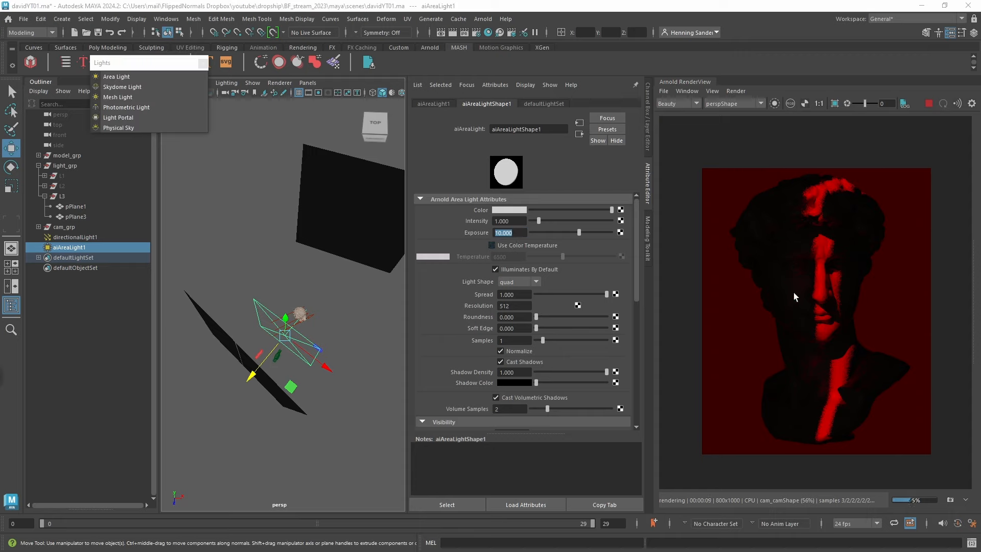
left_click(506, 210)
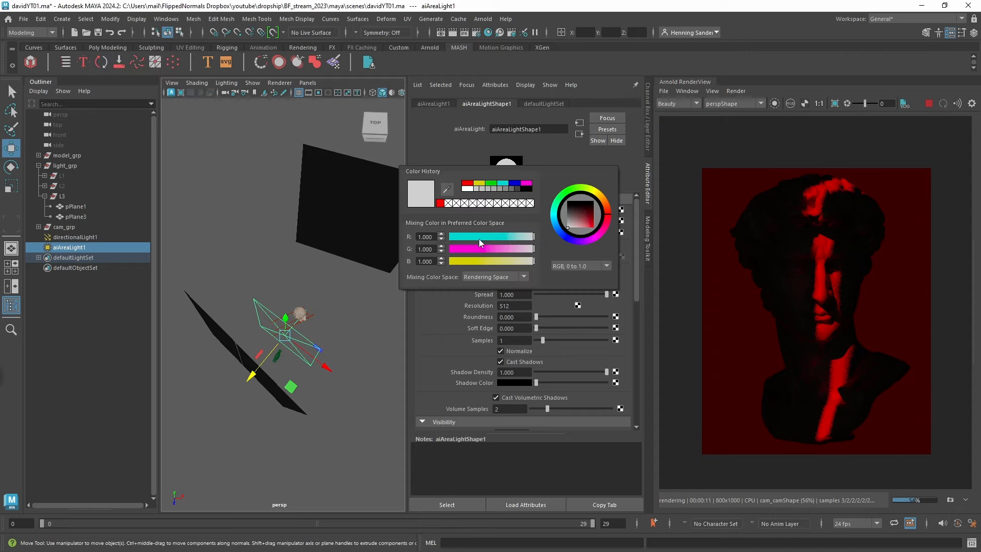
left_click_drag(462, 236, 438, 238)
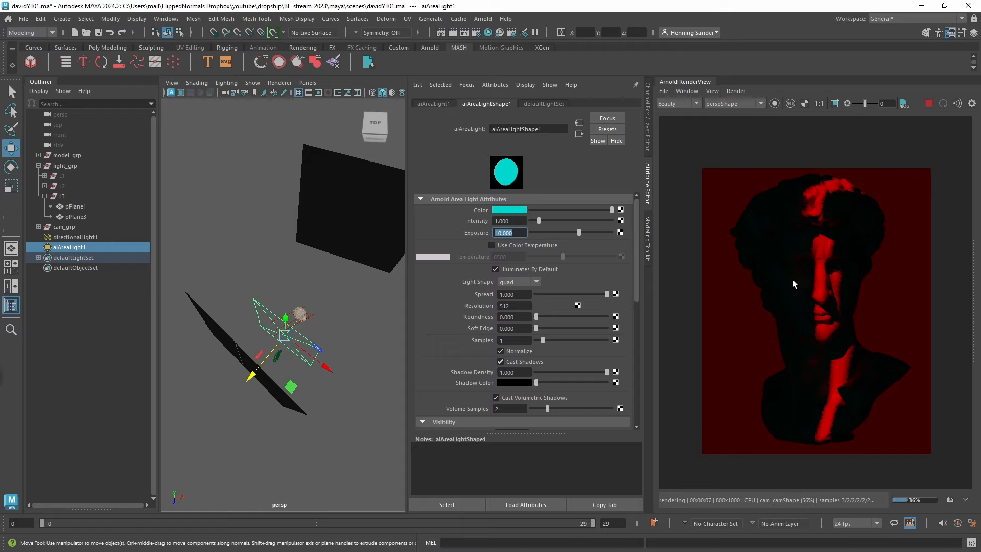
left_click(318, 301)
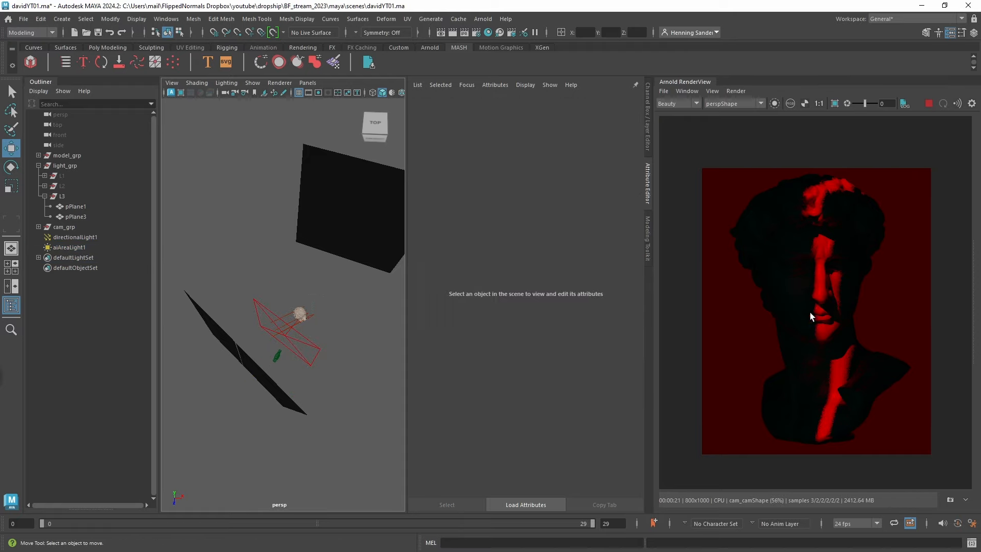
- Assign a new Standard Surface material to the backdrop plane, with specular weight 0 and base weight 1
left_click(377, 207)
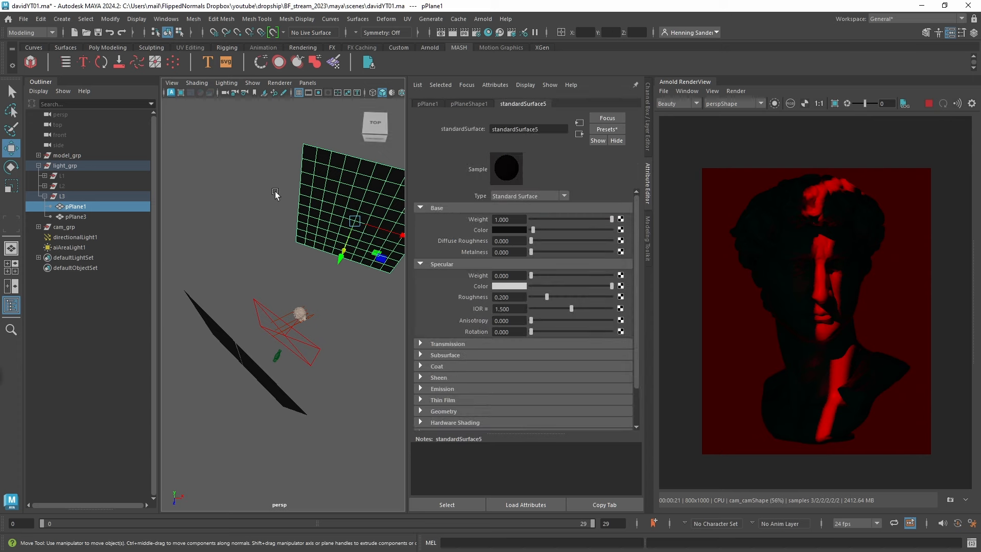
right_click_drag(334, 173, 429, 446)
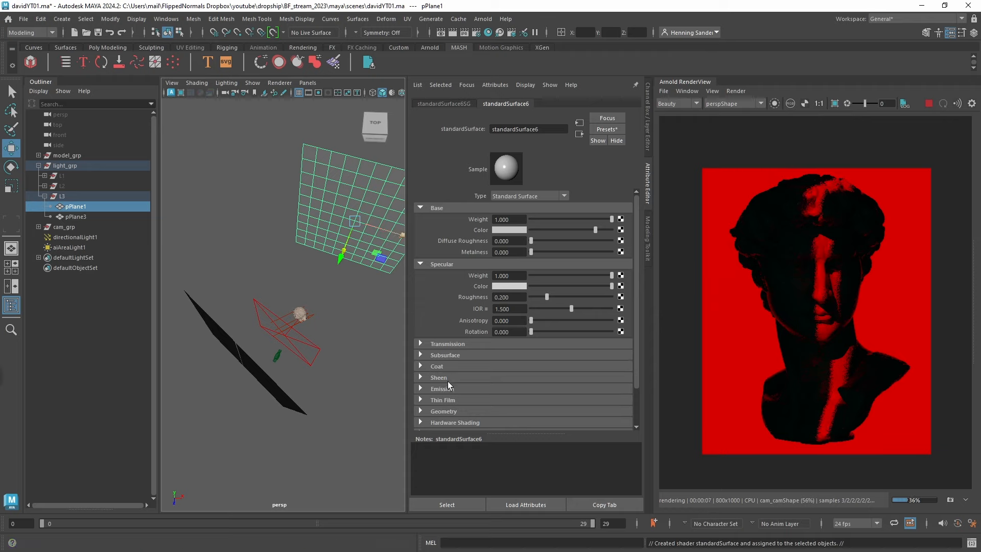
left_click_drag(556, 275, 525, 273)
left_click_drag(605, 222, 749, 225)
left_click_drag(581, 220, 462, 213)
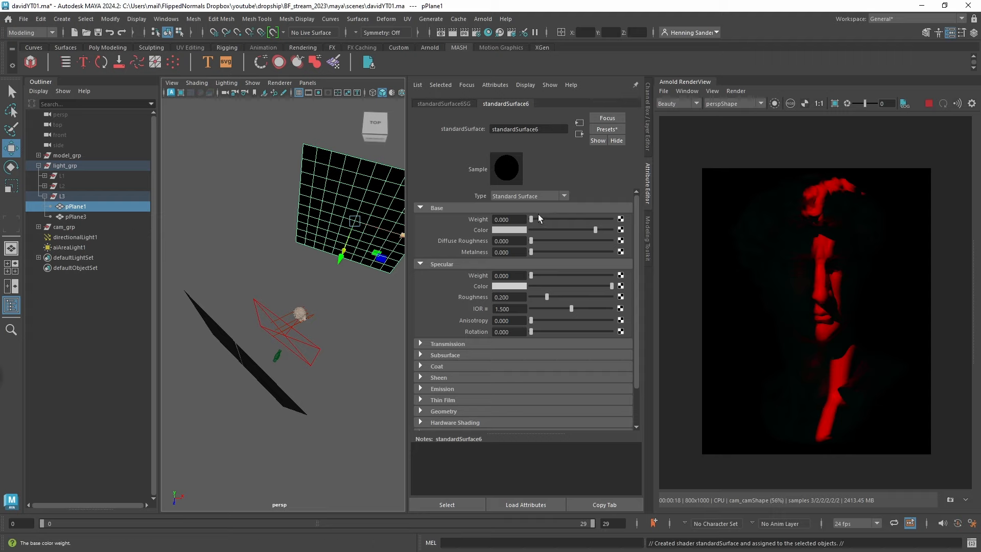
left_click_drag(591, 219, 613, 219)
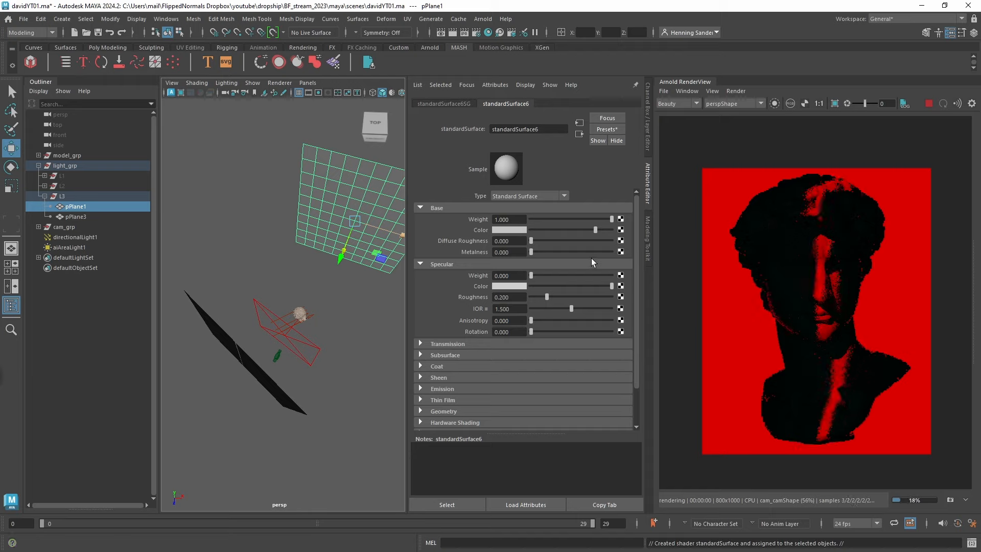
left_click(364, 313)
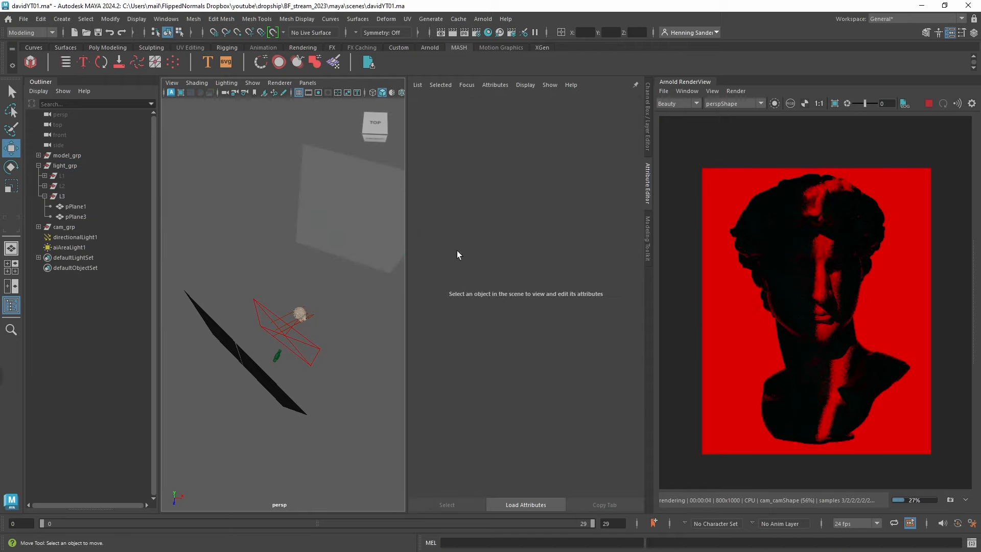
- Select the blocker plane for rotation and update the full scene in the Arnold RenderView
left_click(247, 361)
left_click_drag(248, 360, 313, 313, "alt")
key("e")
left_click(712, 91)
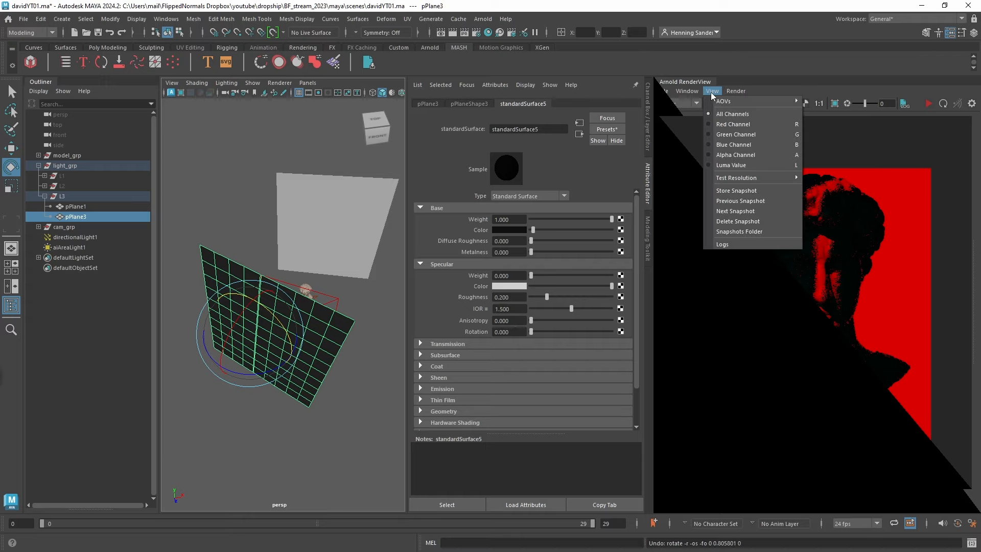
mouse_move(736, 91)
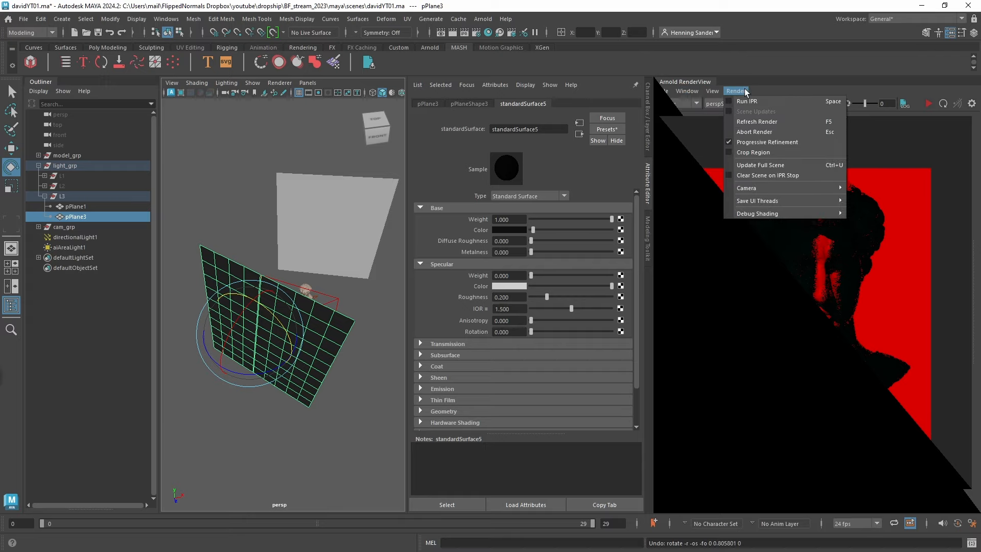
left_click(751, 166)
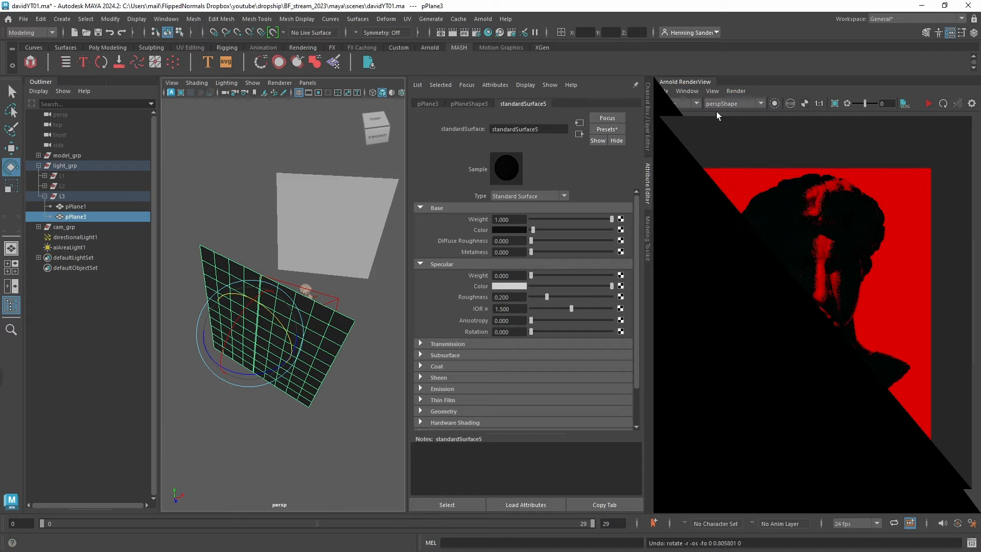
- Detach the Arnold RenderView into a floating window beside the blocker plane and save the scene
left_click_drag(657, 101, 526, 102)
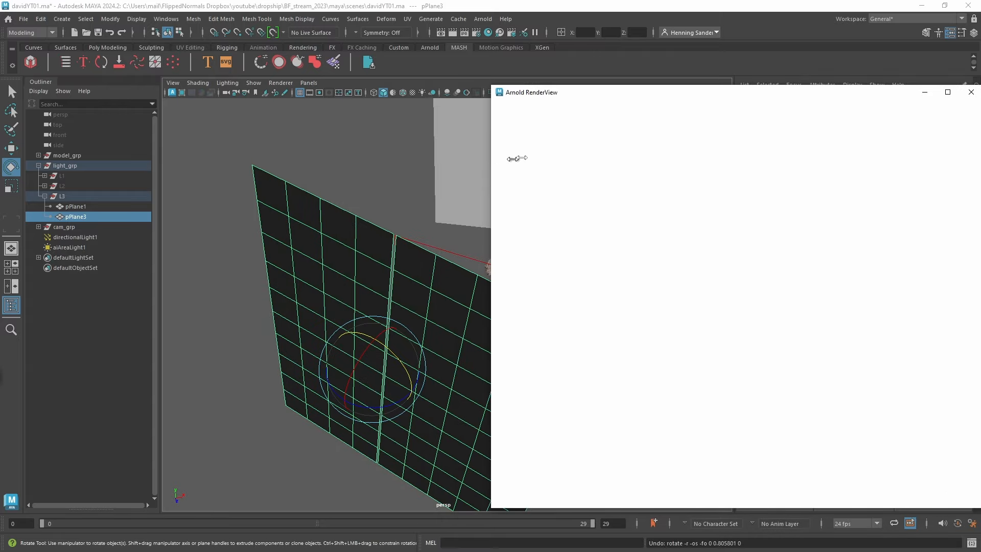
key("ctrl+s")
left_click_drag(657, 96, 639, 67)
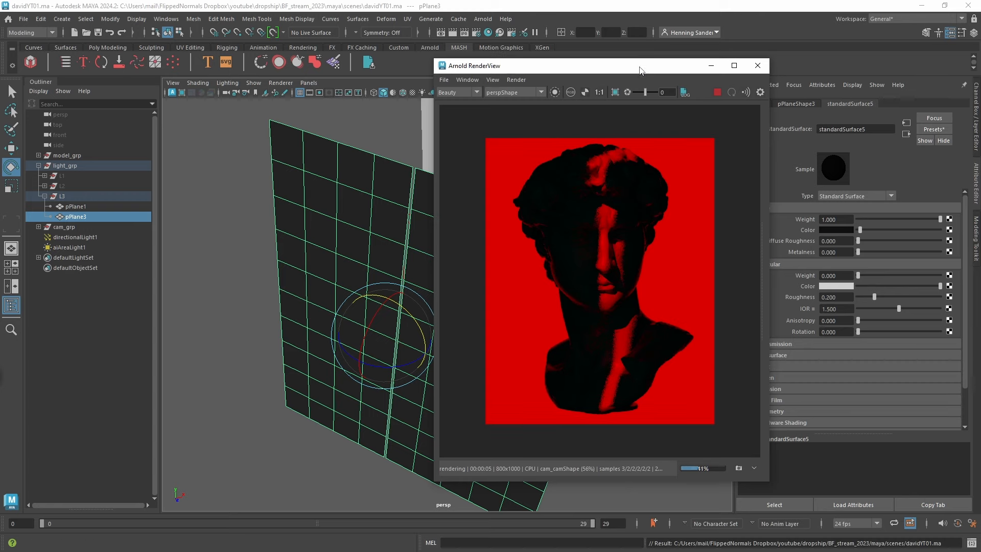
- Try shifting the whole blocker plane sideways to move the strip of light, and undo the moves
left_click_drag(337, 271, 395, 359, "alt")
key("w")
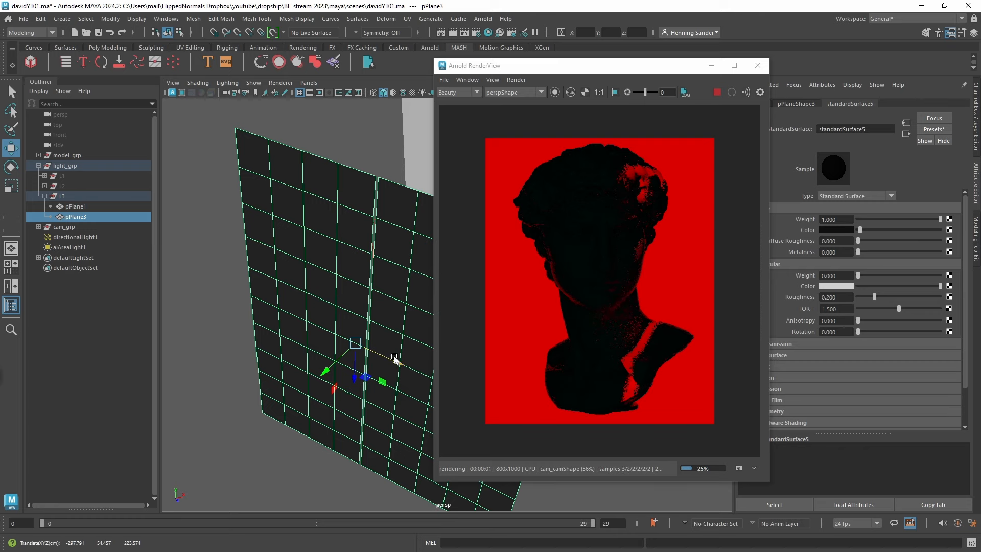
key("ctrl+z")
left_click(975, 119)
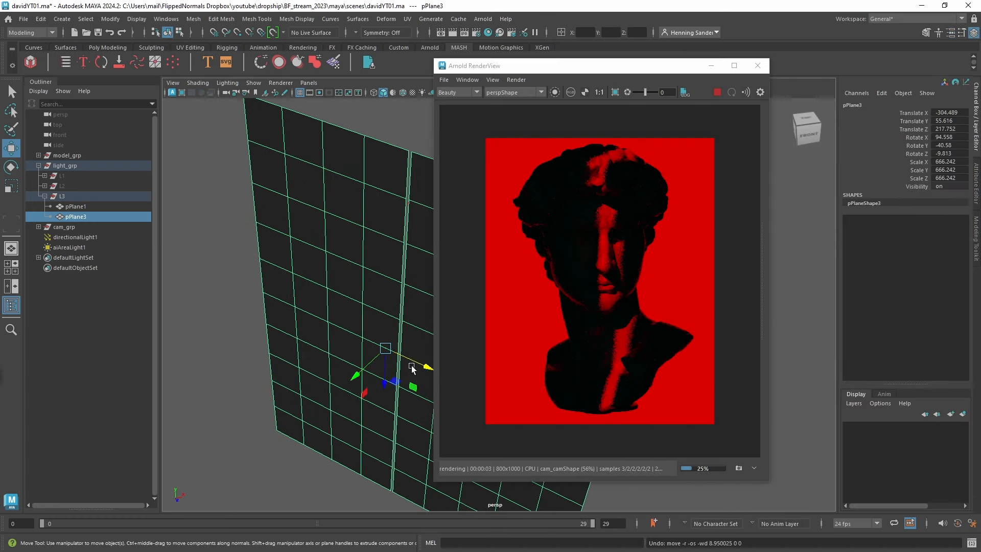
mouse_move(416, 368)
left_mouse_down()
mouse_move(402, 359)
mouse_move(430, 366)
left_mouse_up()
key("ctrl+z")
key("ctrl+z")
- Try tilting and repositioning the blocker plane to slant its slit further, and undo the changes
key("e")
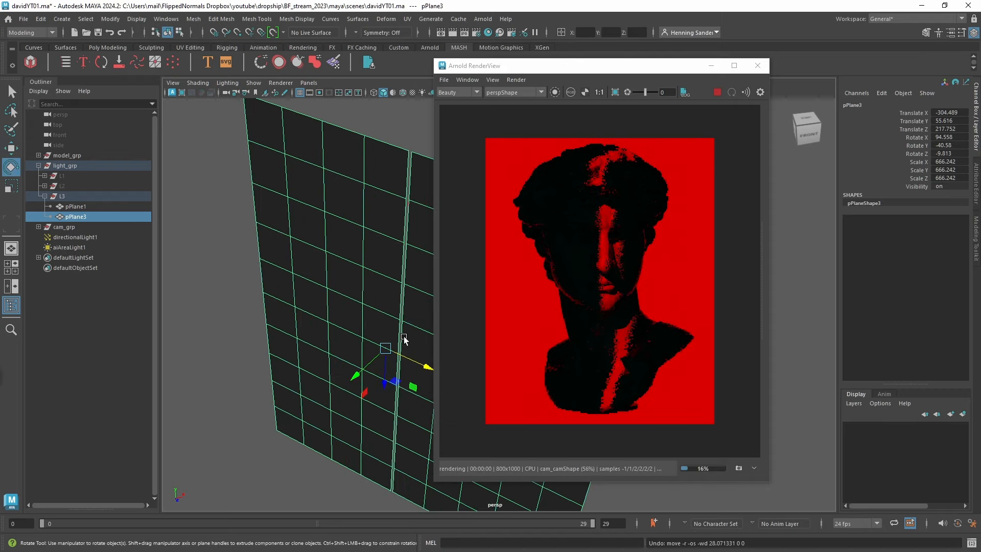
left_click_drag(409, 333, 402, 356)
key("w")
key("ctrl+z")
key("ctrl+z")
key("ctrl+z")
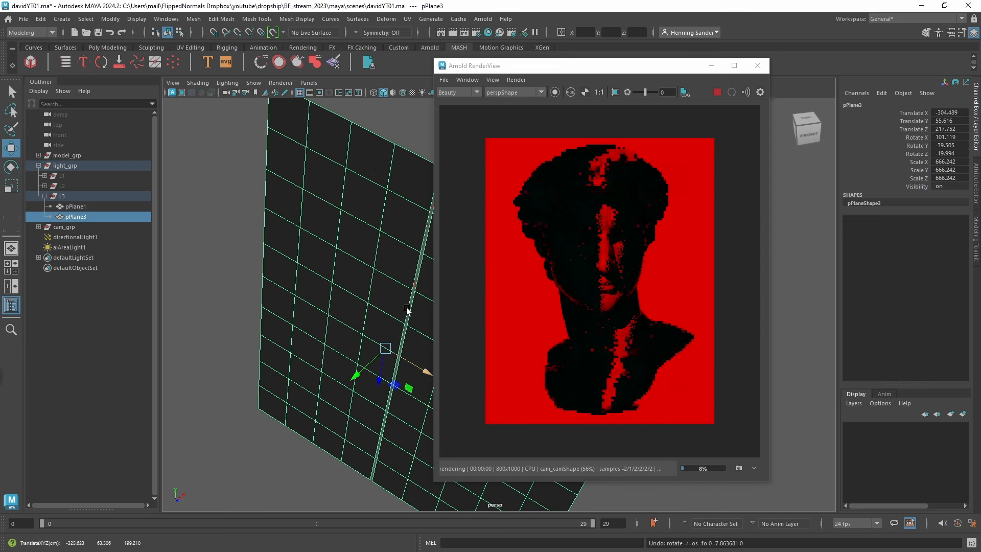
- Try moving the faces of one half of the blocker plane toward the slit to narrow it, and undo the edits
key("r")
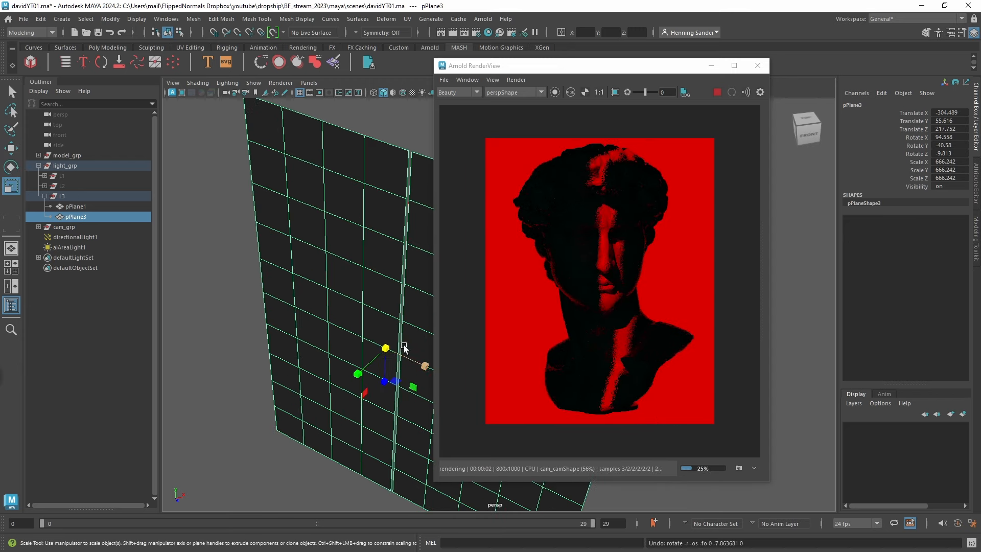
key("F11")
key("w")
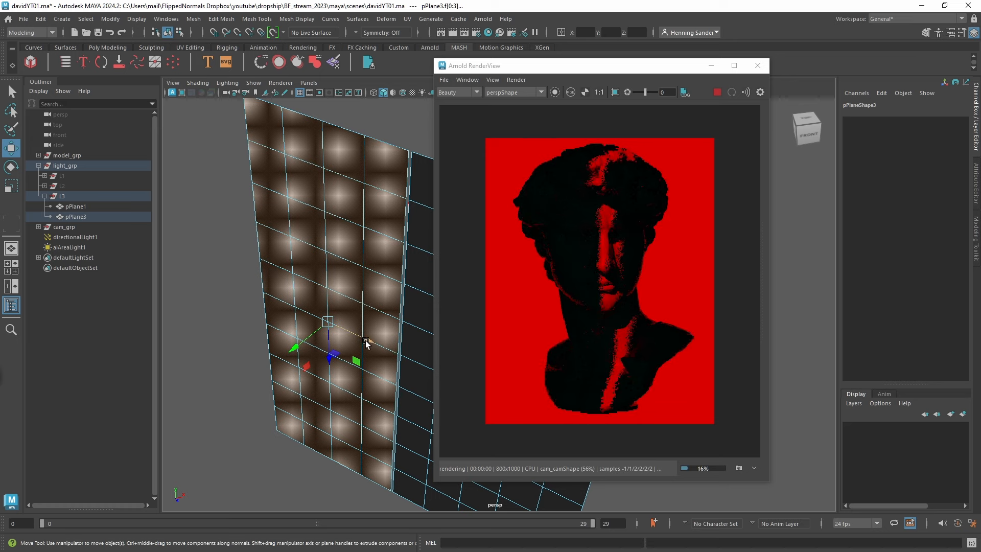
left_click_drag(366, 341, 367, 341)
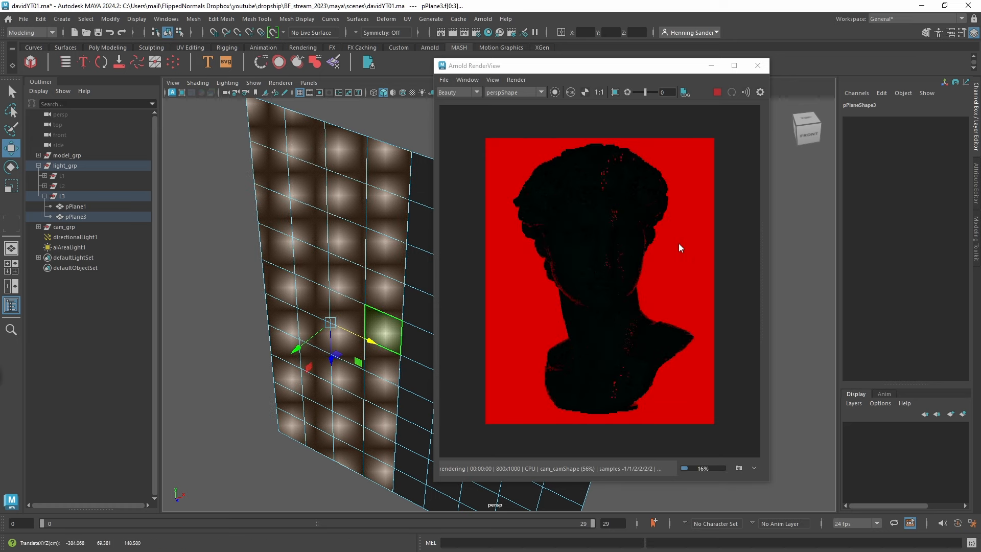
key("ctrl+z")
key("ctrl+z")
key("ctrl+z")
key("ctrl+z")
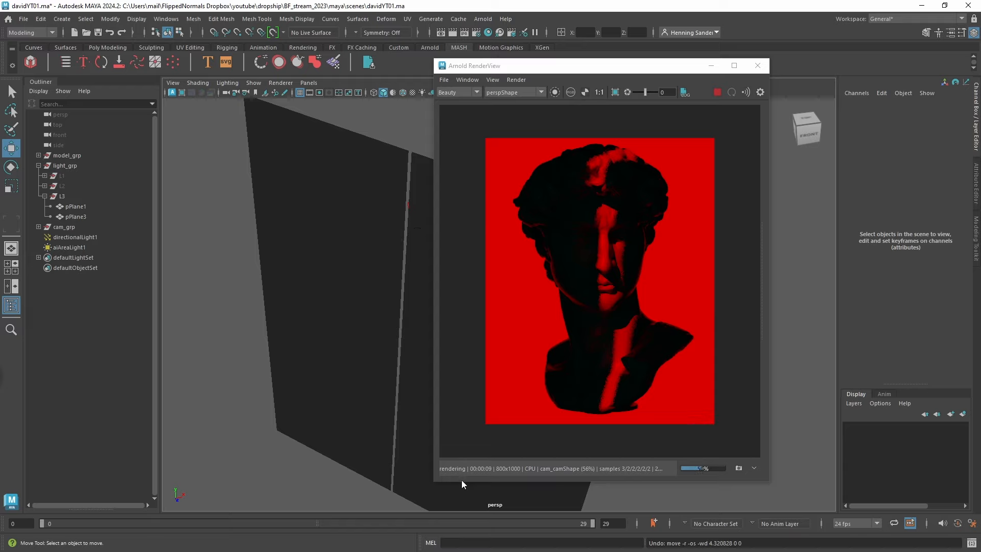
- Make the floating Arnold RenderView window taller
left_click_drag(461, 480, 462, 505)
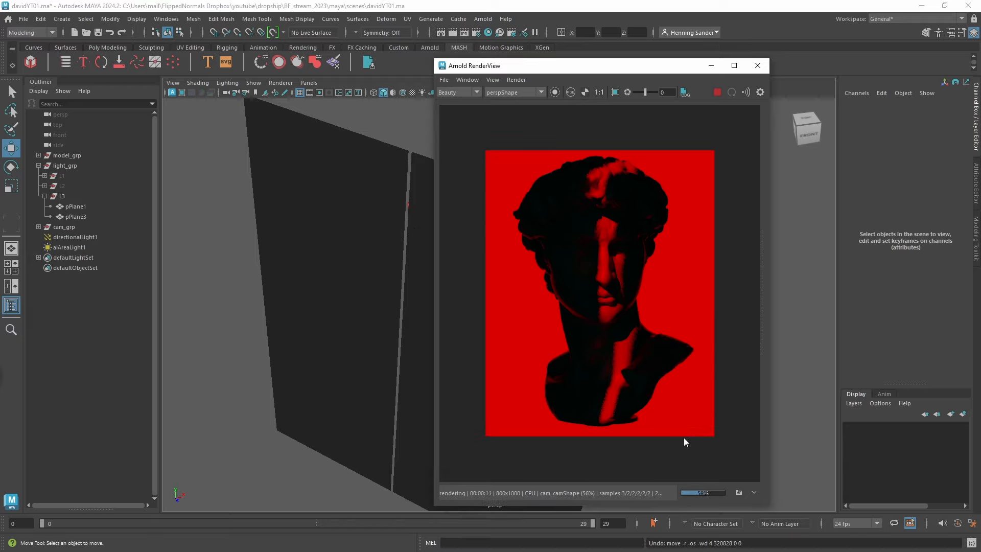